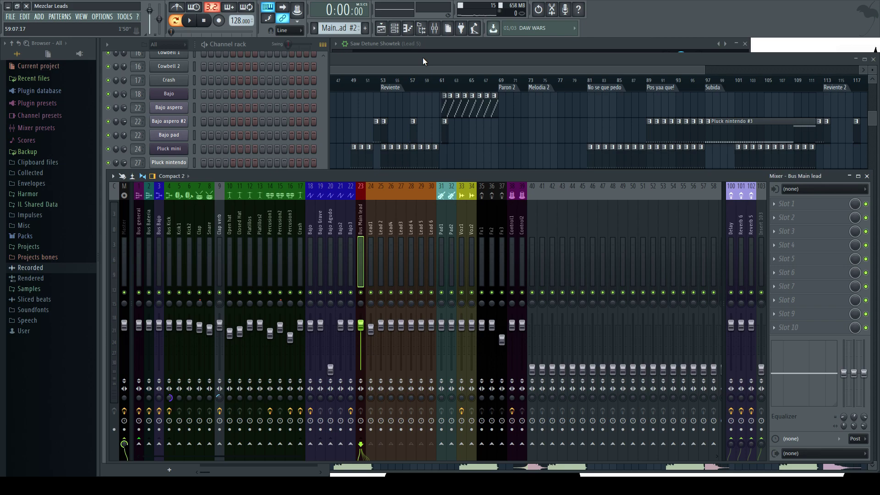
Play the song in the playlist from bar 49 into the Reviente section, examine its tracks and stop playback.
left_click(422, 57)
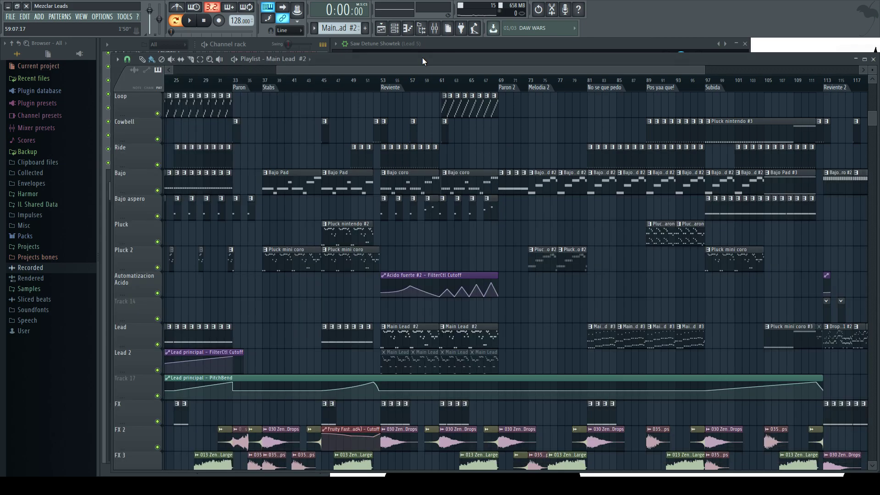
scroll(421, 251, "up", 3)
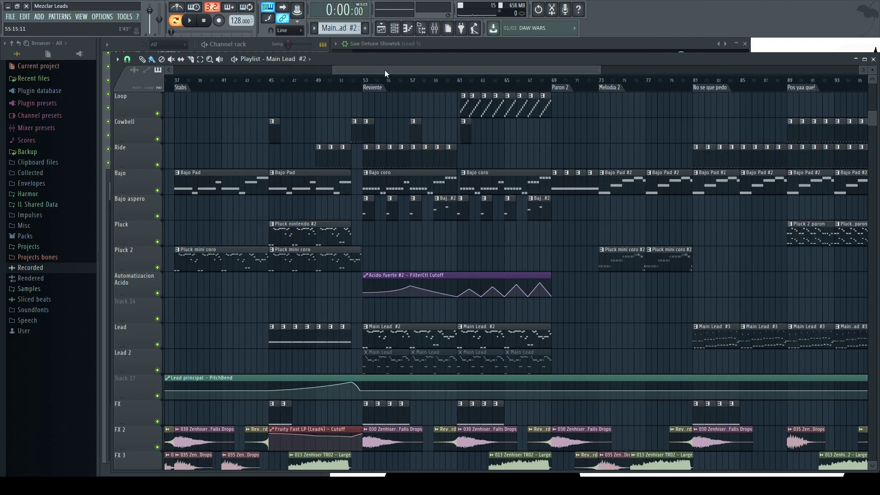
scroll(383, 72, "right", 2)
left_click(297, 88)
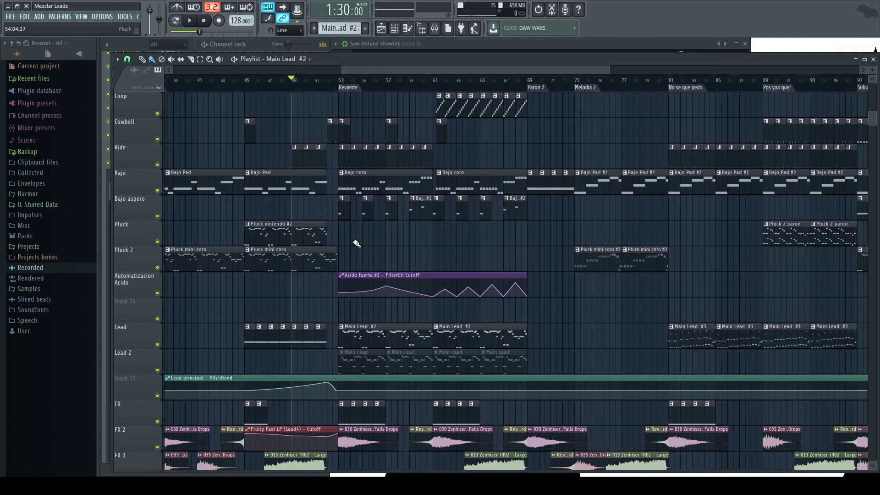
scroll(377, 253, "right", 1)
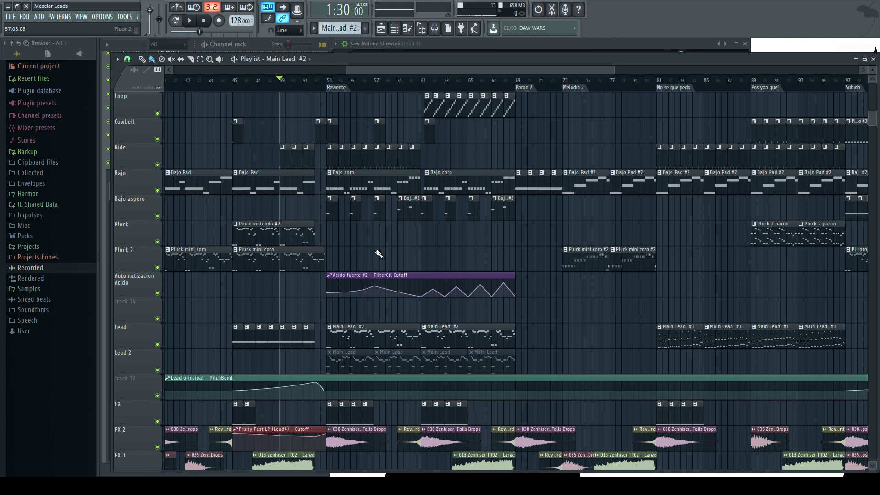
mouse_move(270, 393)
key("space")
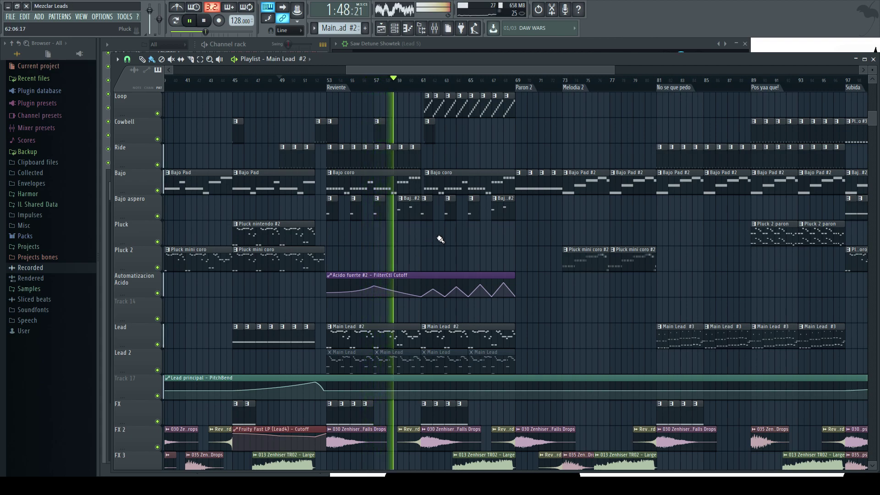
scroll(428, 238, "down", 4)
scroll(429, 236, "up", 9)
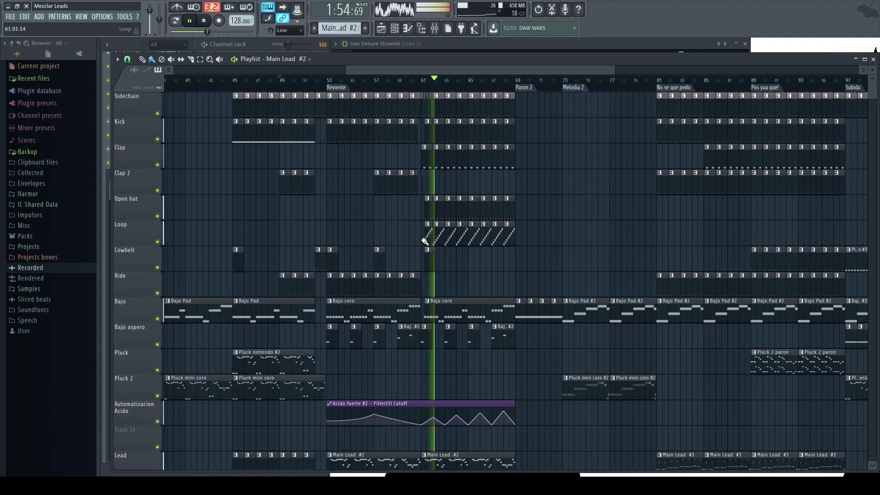
key("space")
Switch playback to pattern mode, play the Main Lead #2 pattern and stop it, viewing its channels in the channel rack.
key("F9")
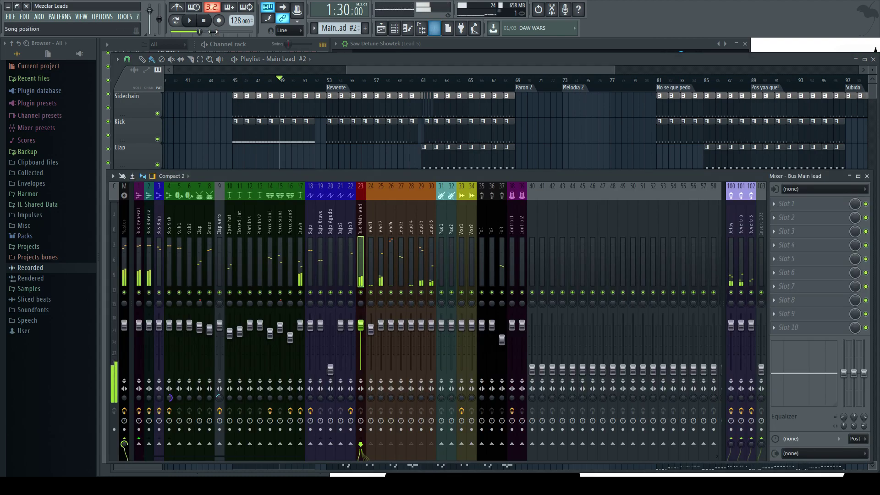
left_click(263, 42)
left_click(179, 22)
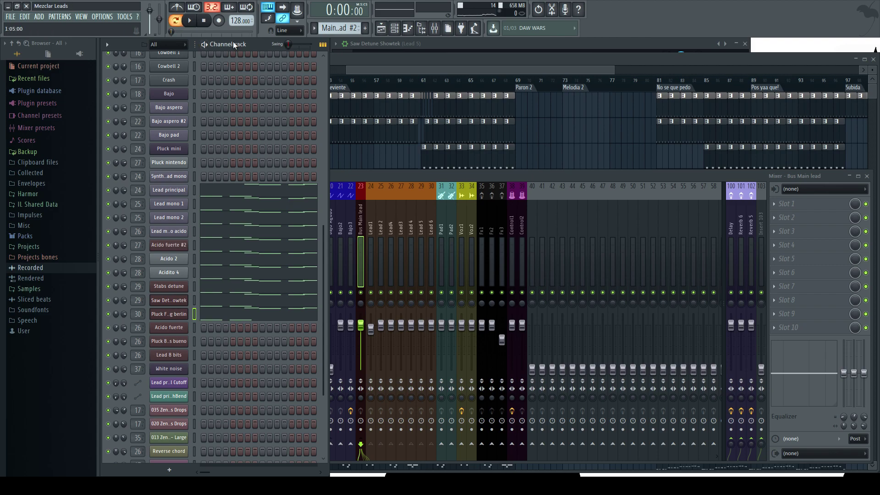
scroll(237, 191, "down", 4)
scroll(238, 235, "up", 5)
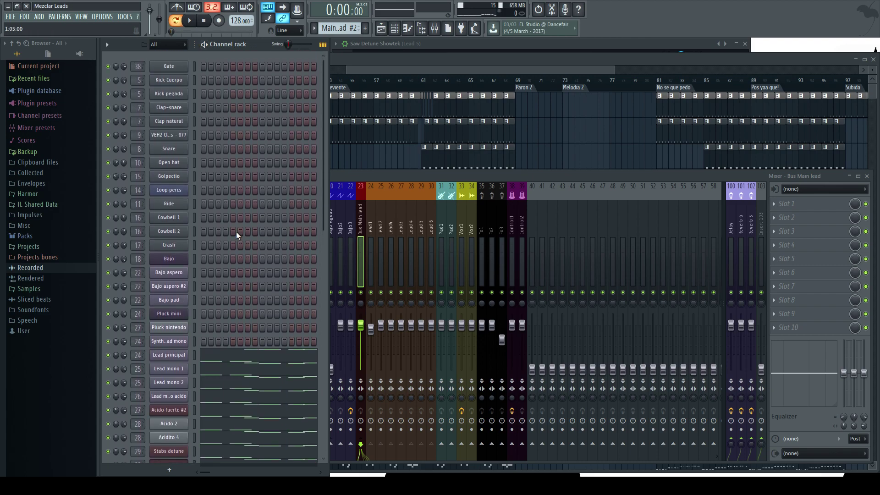
scroll(247, 265, "up", 1)
key("space")
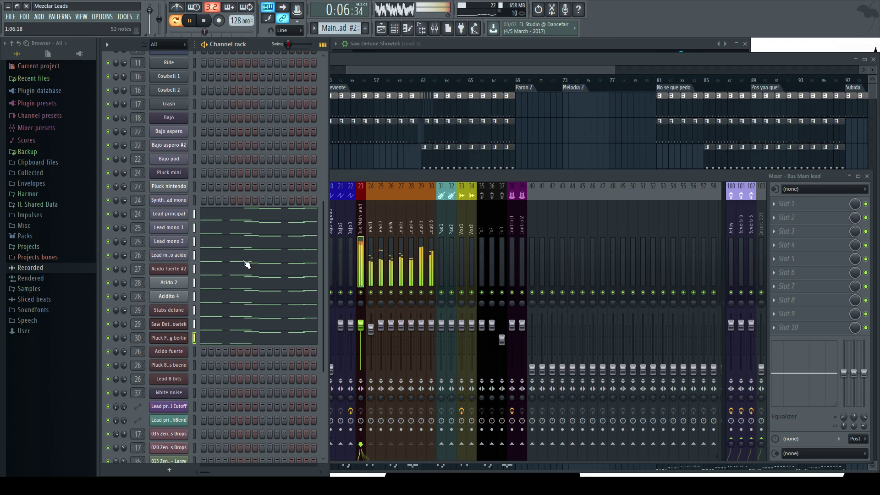
key("space")
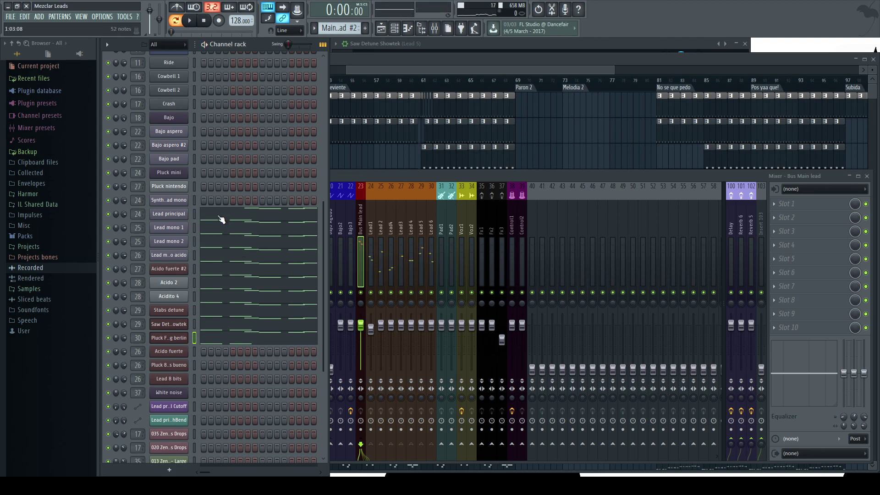
Inspect the instruments of the lead channels: Lead principal, Lead mono 1, Lead mono 2, Acido fuerte #2, Acido 2 and the mono acid lead.
left_click(173, 214)
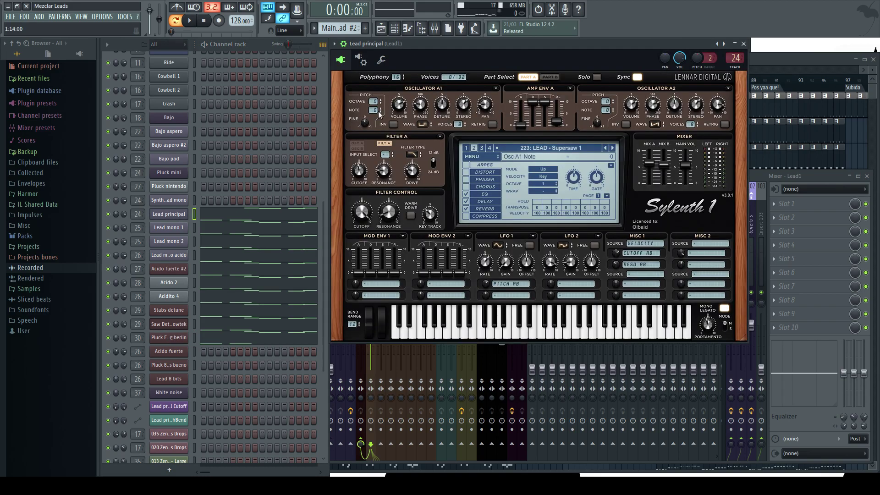
left_click(177, 229)
left_click(177, 229)
left_click(177, 243)
left_click(177, 243)
left_click(179, 269)
left_click(179, 270)
left_click(179, 283)
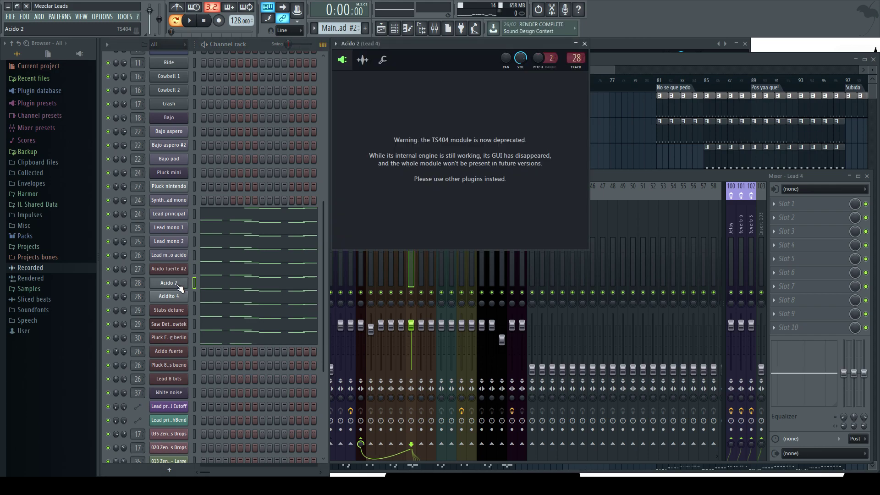
left_click(179, 284)
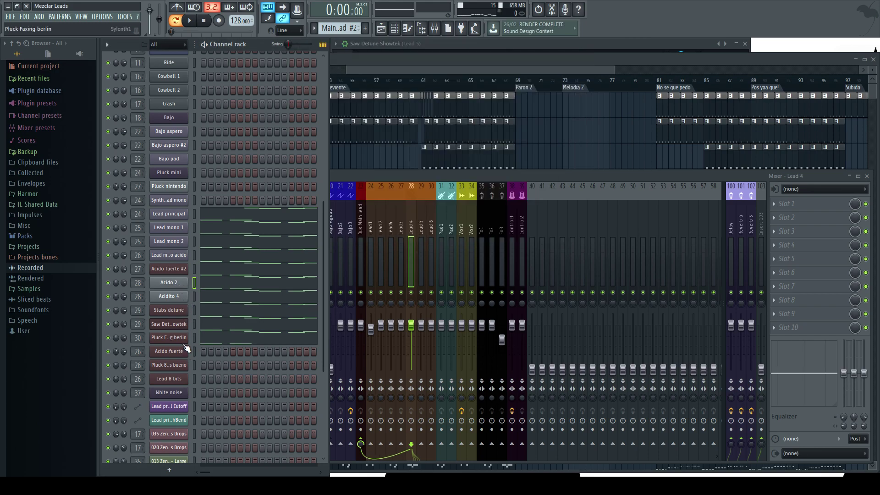
left_click(174, 254)
left_click(172, 260)
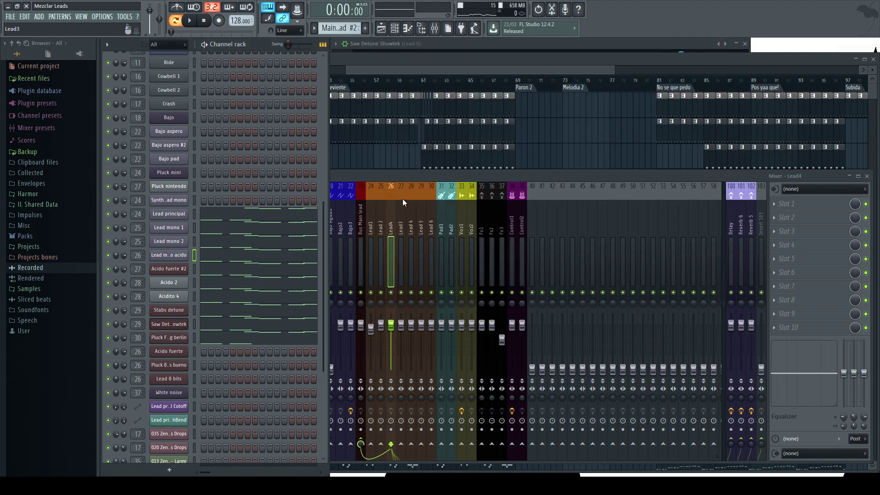
Select only the Lead principal channel and compare the lead channels with the mixer tracks Lead1 to Lead 6.
left_click(351, 173)
left_click(255, 46)
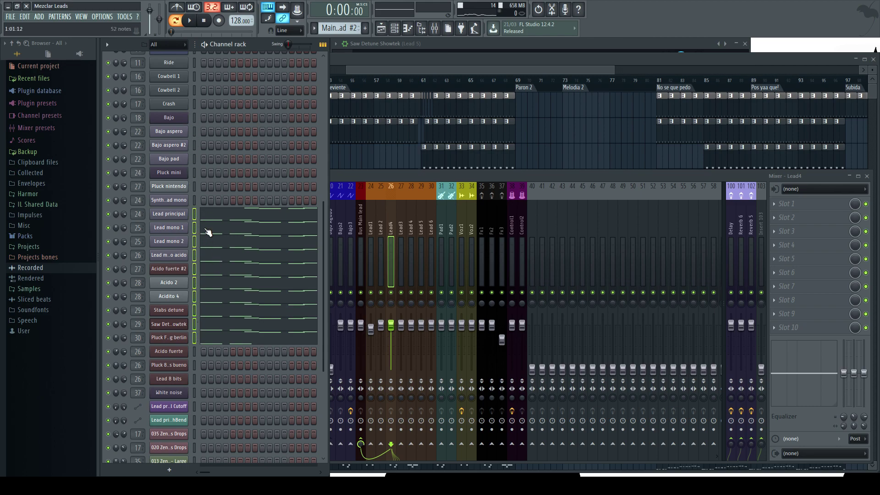
left_click(194, 214)
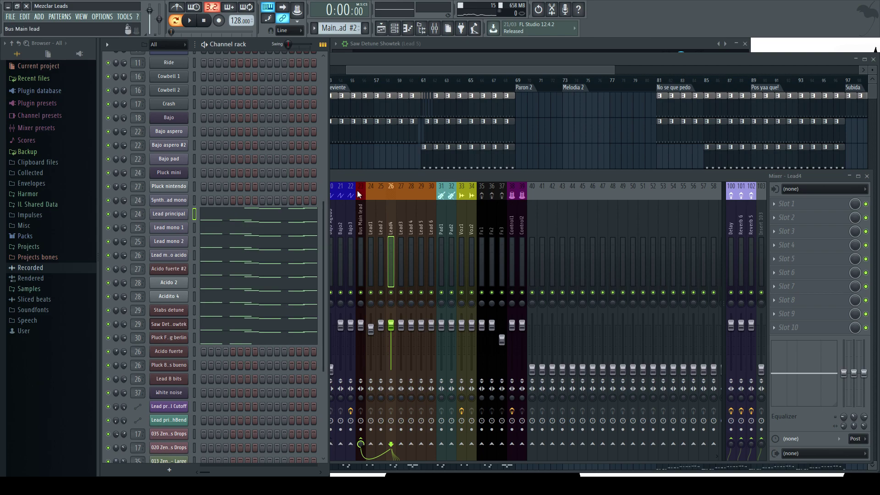
left_click(375, 214)
left_click(429, 222)
left_click(372, 221)
left_click(429, 222)
left_click(260, 45)
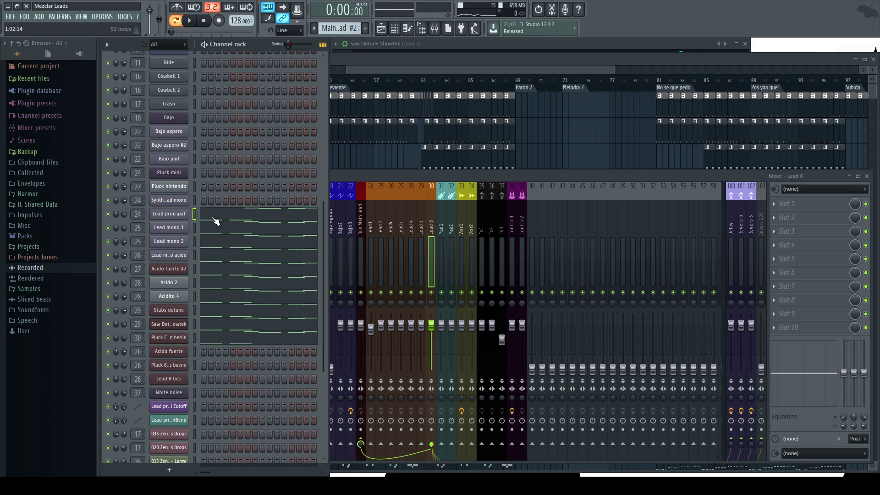
left_click(388, 174)
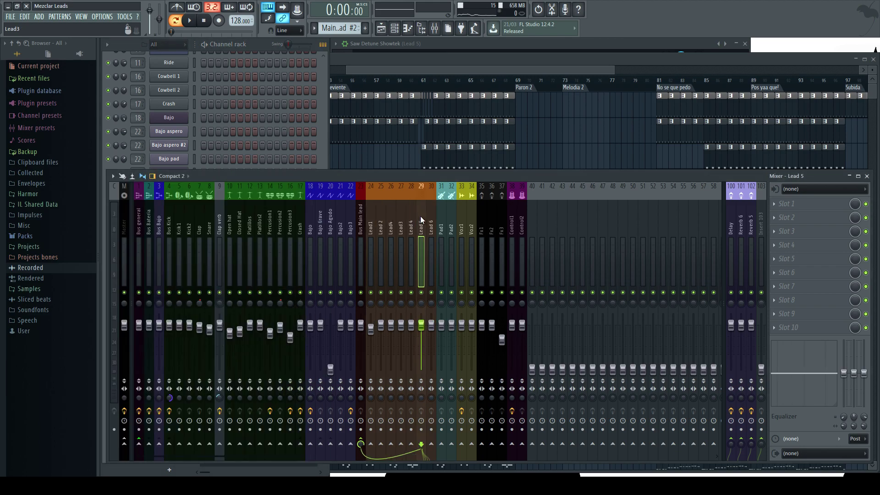
Inspect the synths of Lead mono 1 and Lead mono 2 and turn off the channel solo.
left_click(261, 44)
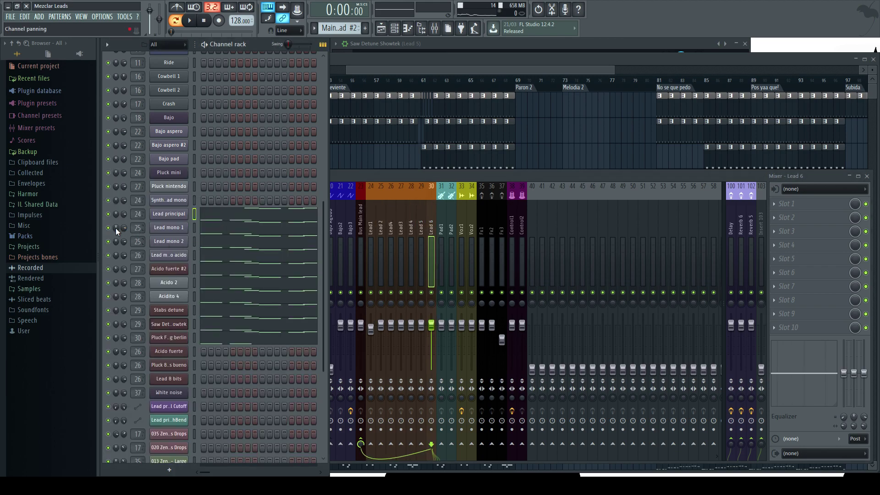
left_click(168, 228)
left_click_drag(378, 149, 400, 46)
left_click(168, 241)
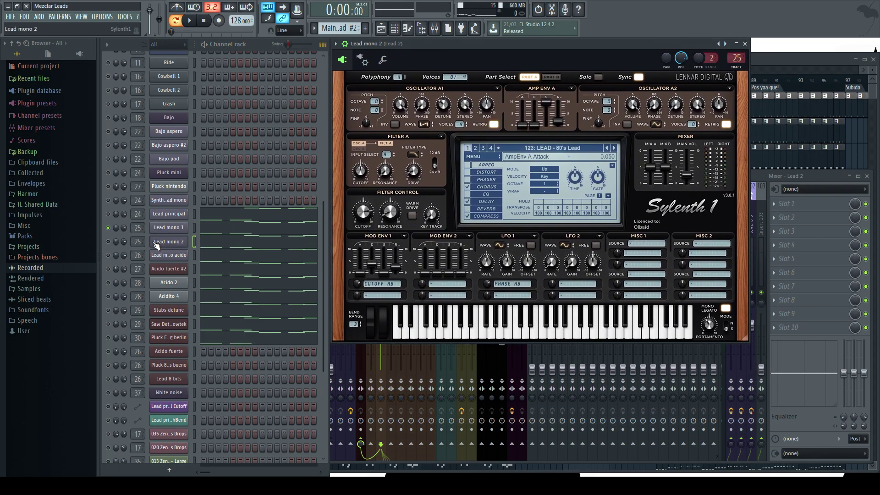
right_click(112, 241)
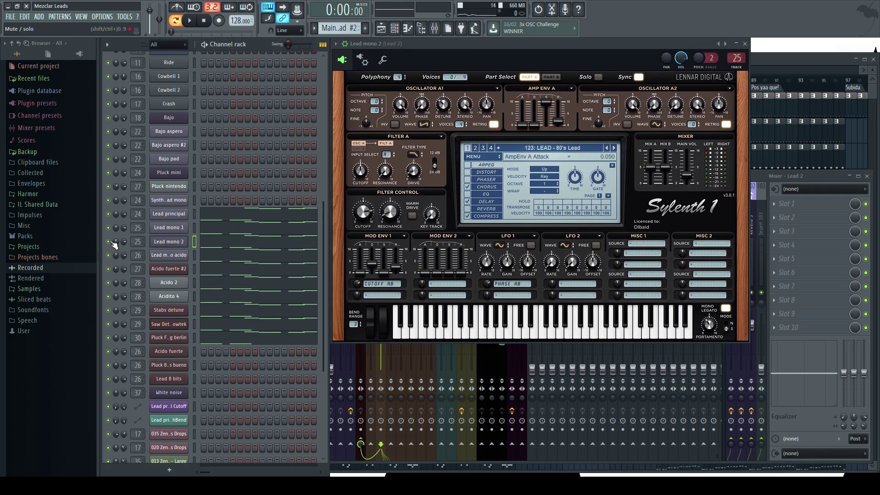
Go through the lead mixer tracks from Lead1 to Lead 6 one by one and select the Bus Main lead track.
left_click(758, 173)
left_click(368, 220)
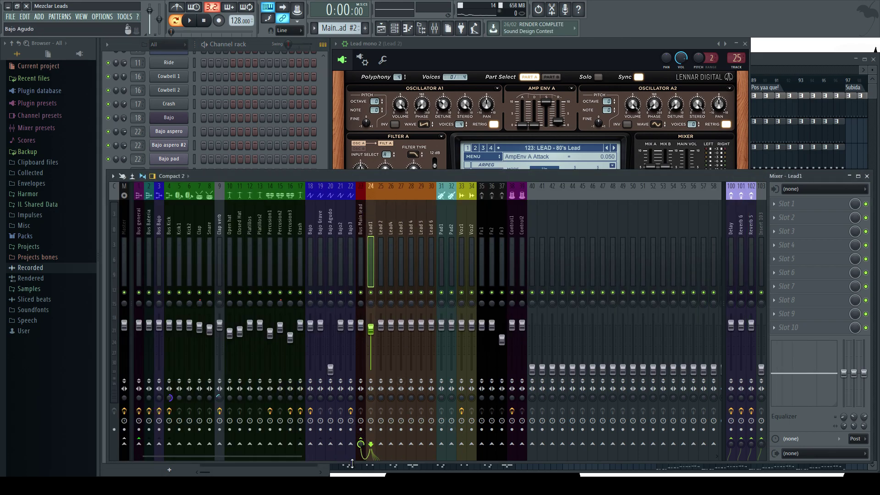
left_click(383, 224)
left_click(393, 225)
left_click(403, 225)
left_click(412, 224)
left_click(418, 224)
key("Right")
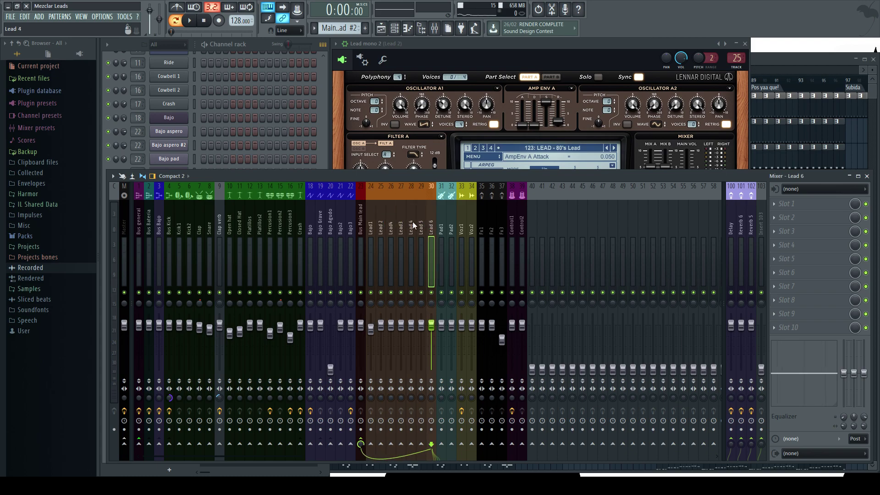
left_click(361, 220)
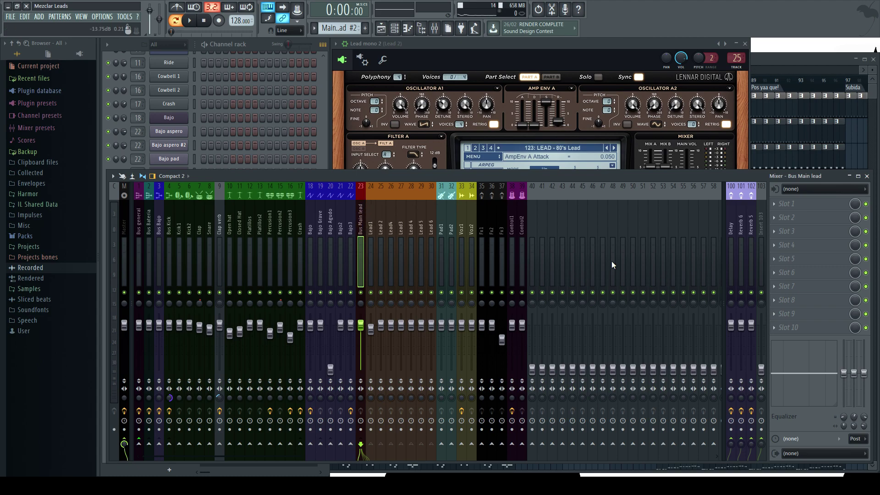
Play the pattern while soloing each lead mixer track from Lead1 to Lead 6 in turn, and stop playback.
left_click(259, 47)
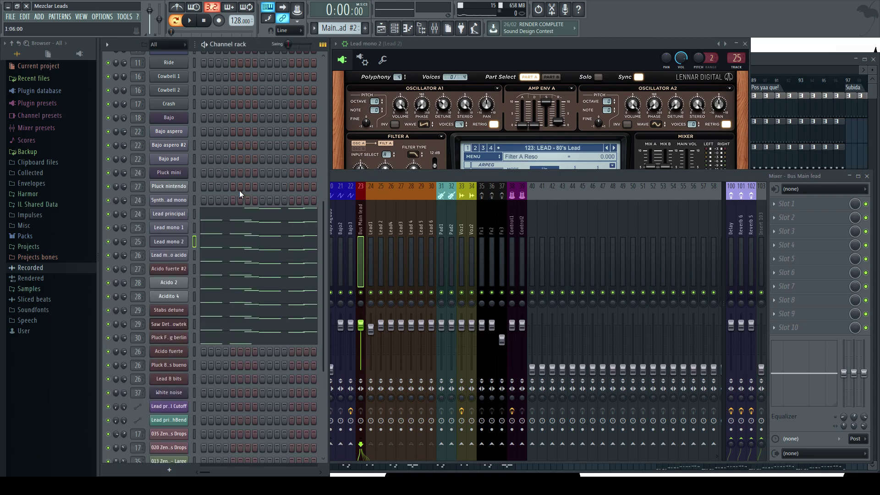
left_click(386, 177)
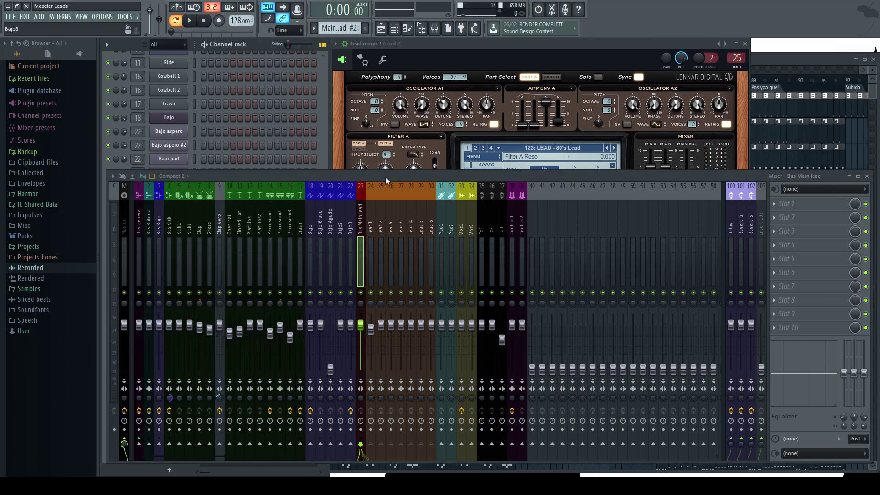
right_click(371, 294)
key("space")
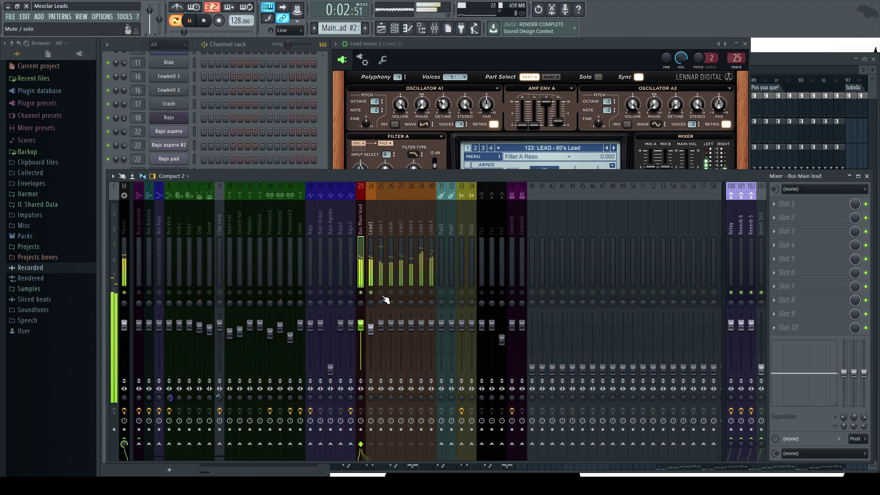
right_click(381, 294)
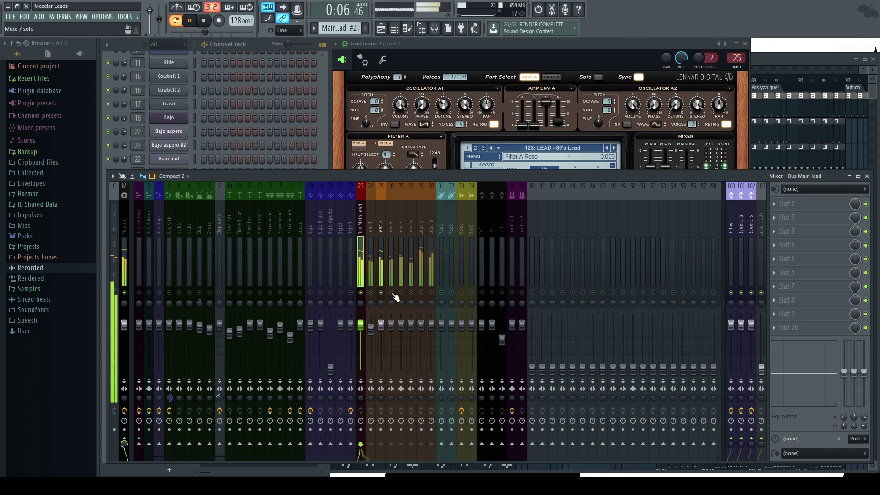
right_click(392, 293)
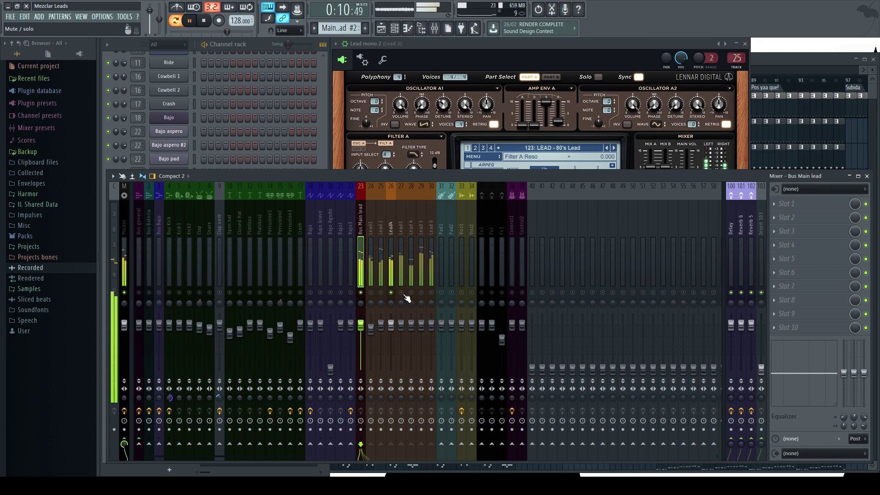
right_click(402, 294)
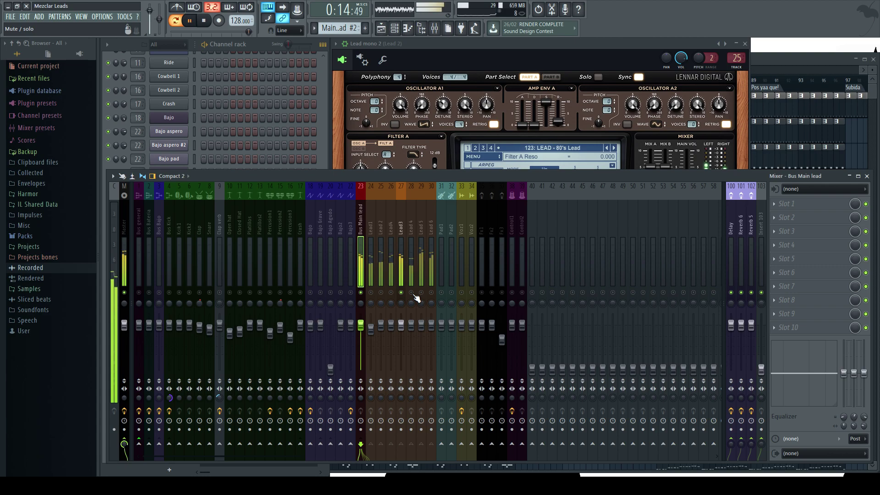
right_click(412, 293)
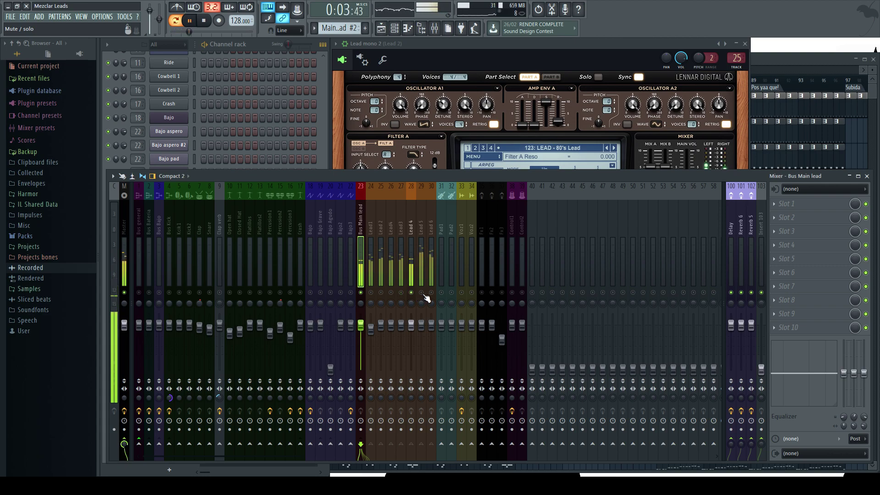
right_click(422, 293)
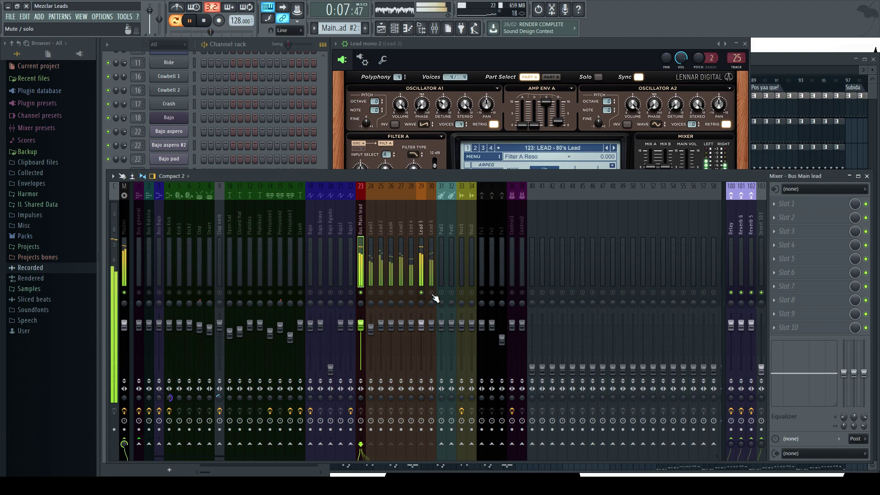
right_click(431, 293)
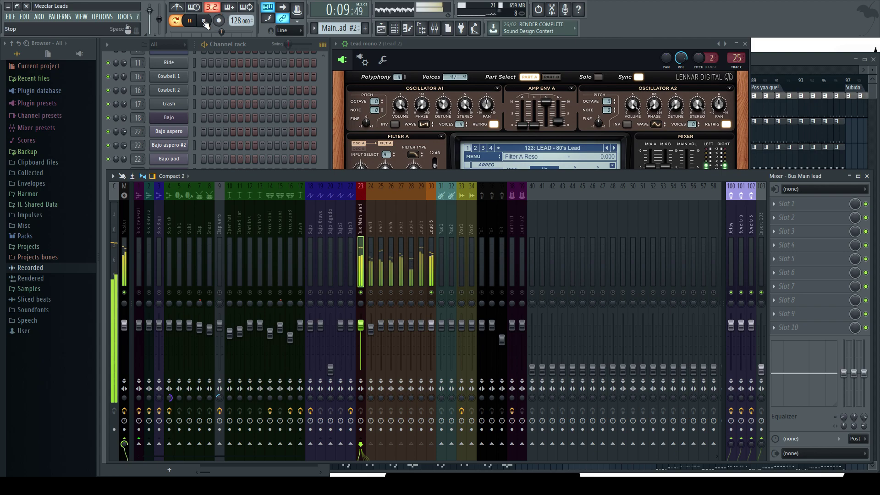
key("space")
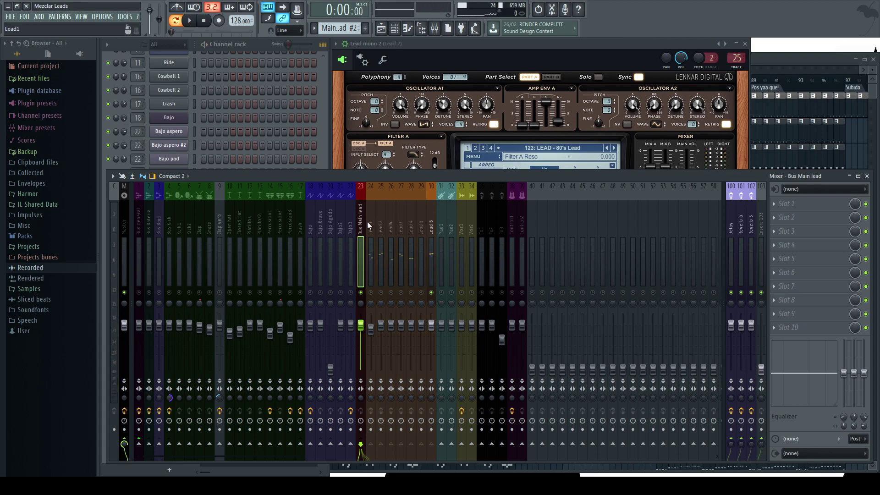
Step through the lead mixer tracks one by one from Bus Main lead up to Lead 6.
key("Right")
key("Right")
key("Right")
key("Right")
key("Right")
key("Right")
key("Right")
Solo the Lead principal channel, play the pattern and turn off the mixer track solo before stopping playback.
left_click(261, 45)
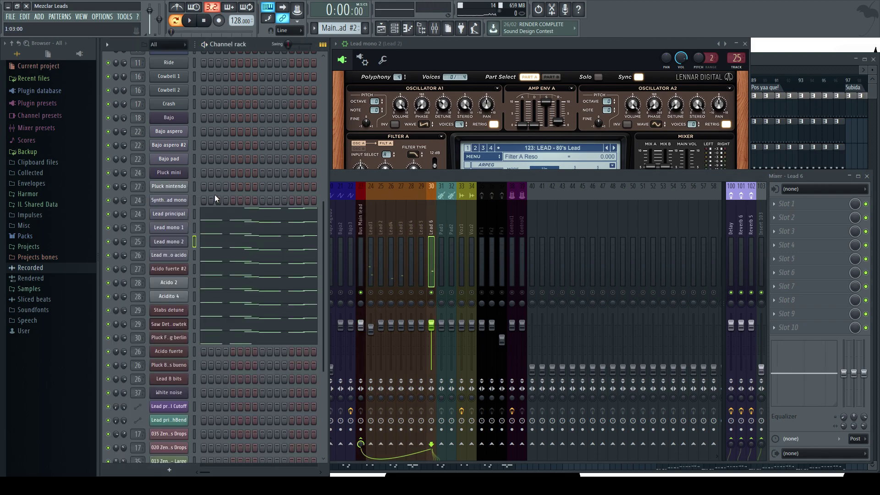
left_click(194, 214)
right_click(108, 214)
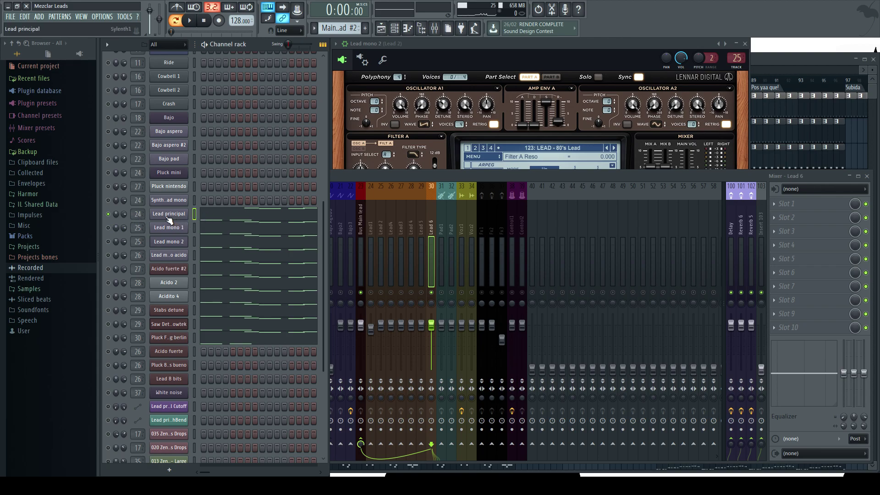
key("space")
left_click(372, 294)
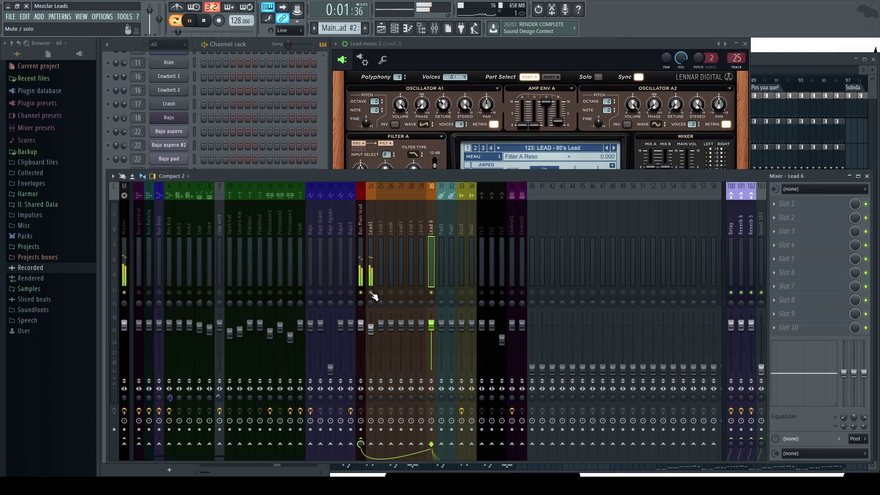
key("F6")
key("space")
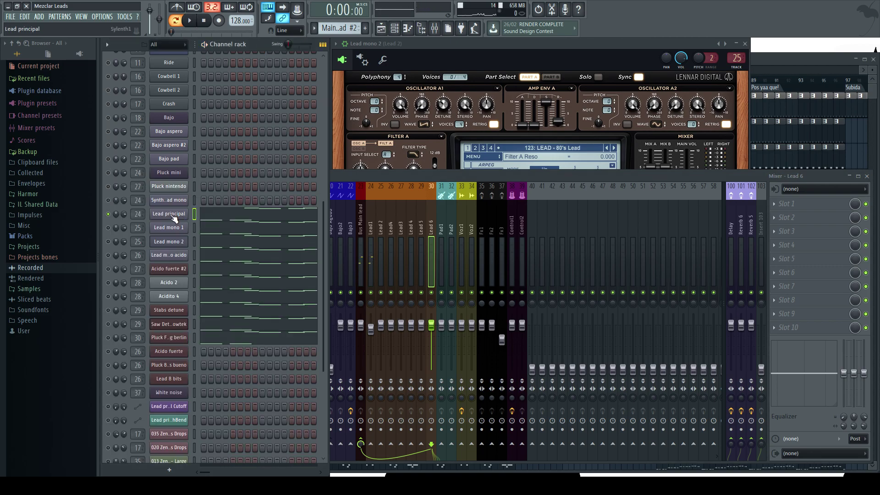
Play the pattern while soloing Lead mono 1, Lead mono 2, the mono acido lead and Acido fuerte #2 in turn.
left_click(109, 228)
key("space")
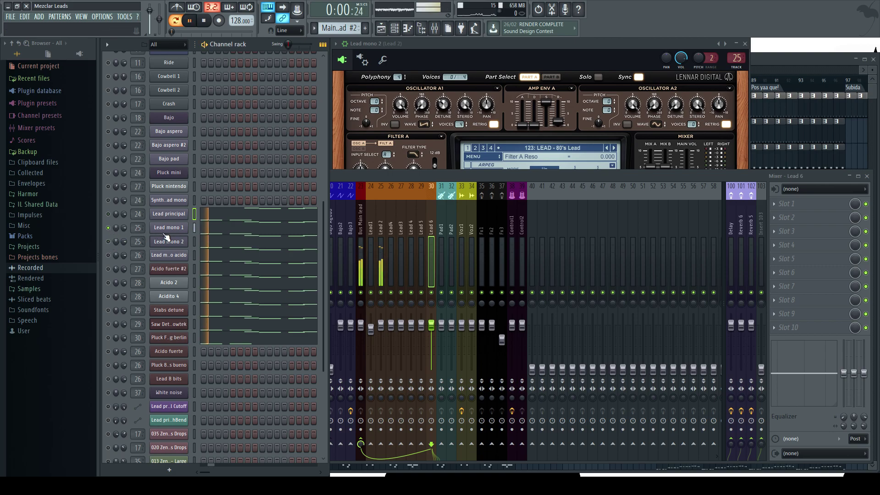
left_click(108, 228)
left_click(109, 228)
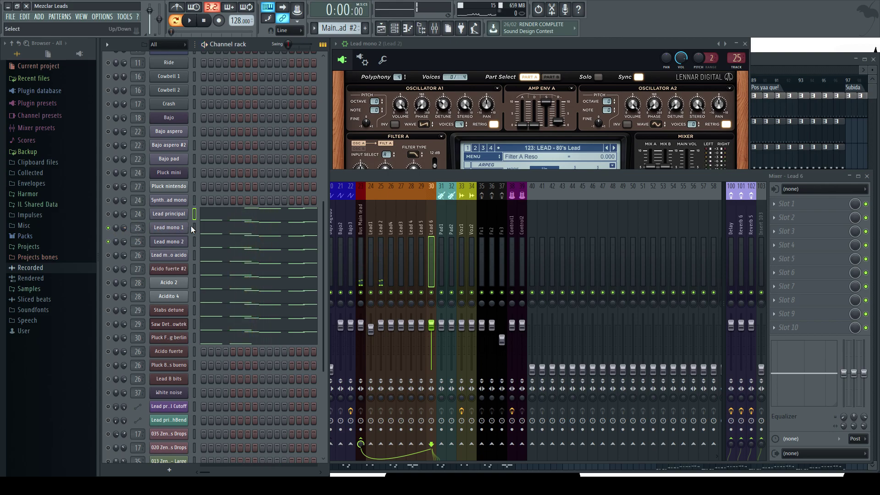
left_click(108, 241)
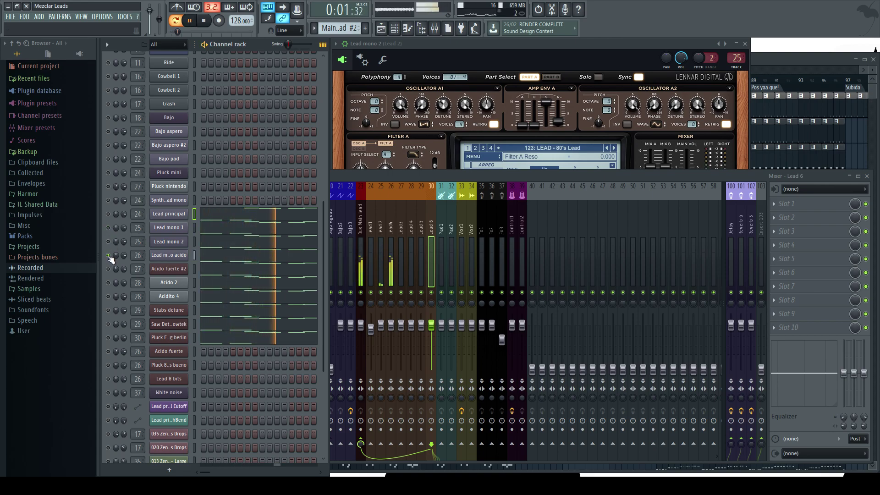
left_click(109, 255)
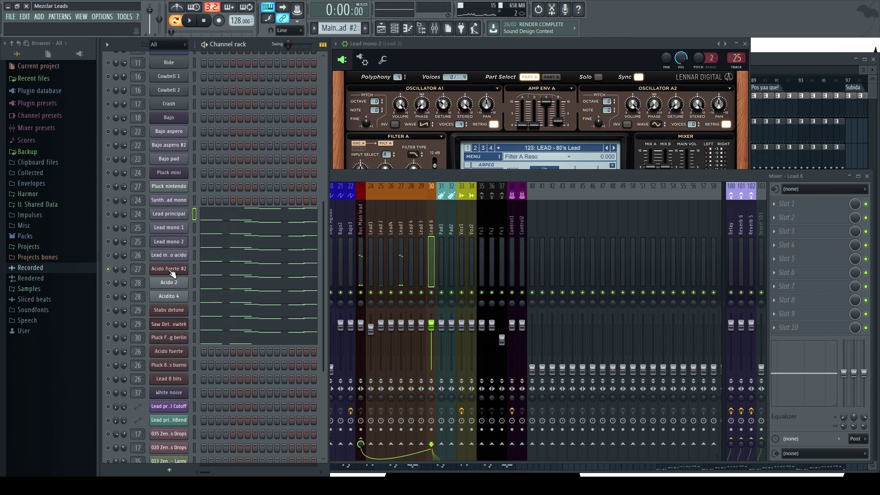
Solo and play the Acido 2 channel, do the same for Acidito 4, and stop playback.
left_click(110, 283)
key("space")
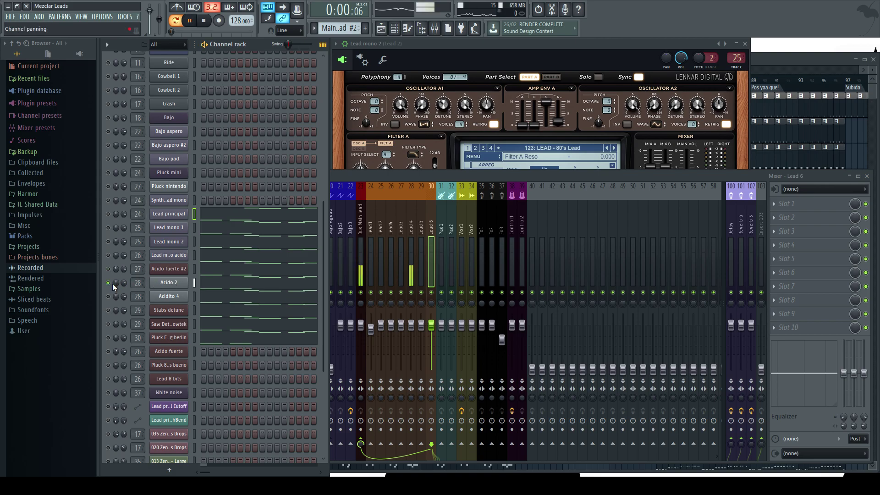
key("space")
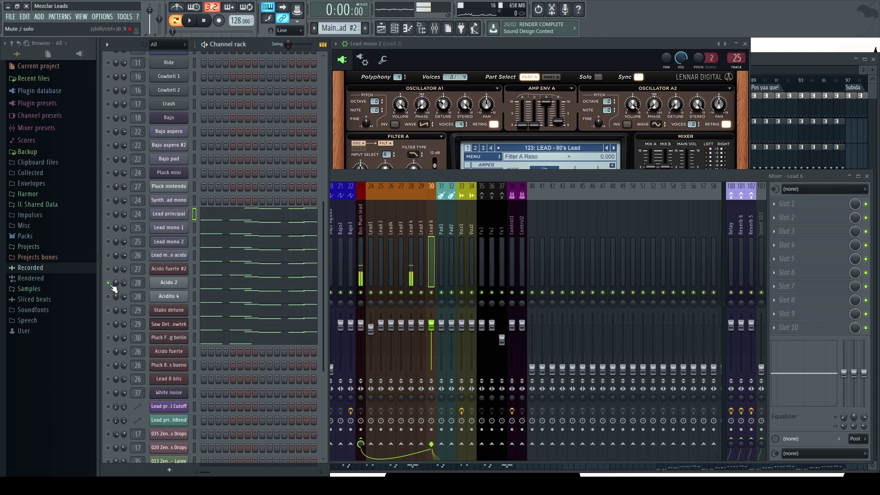
key("space")
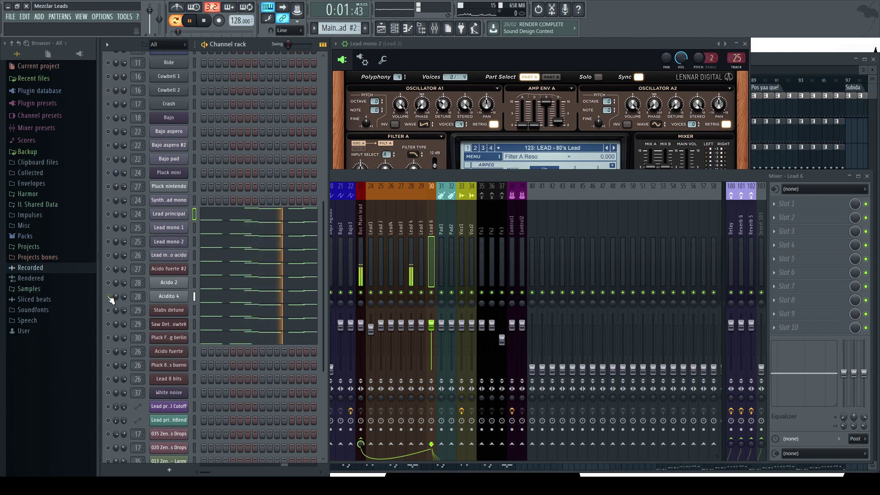
left_click(109, 297)
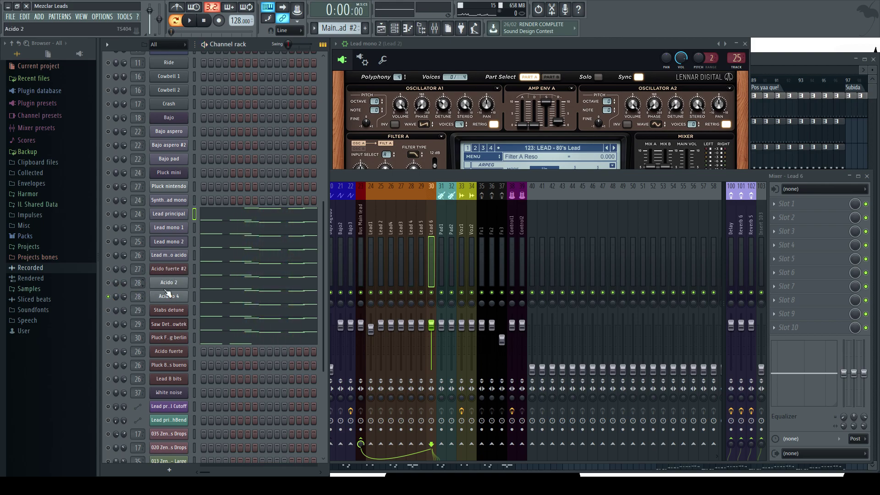
Play the pattern while soloing Stabs detune and the saw lead channel below it, and stop playback.
scroll(192, 275, "down", 3)
right_click(109, 269)
key("space")
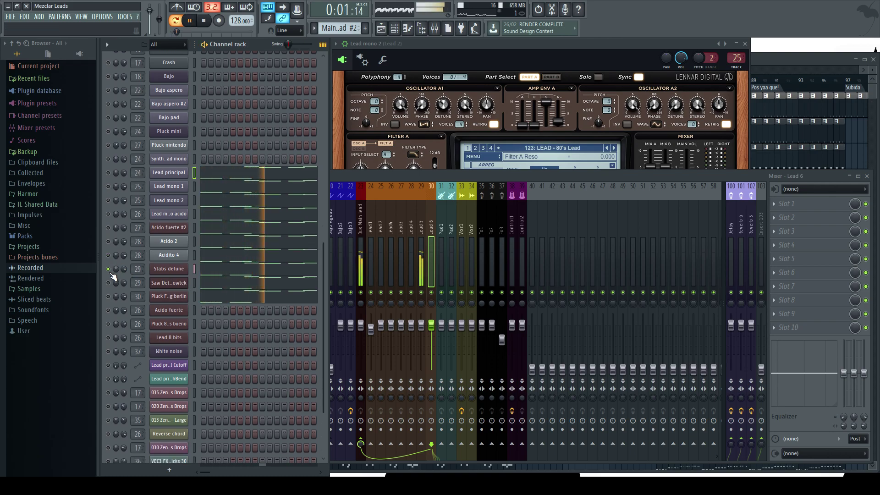
right_click(109, 283)
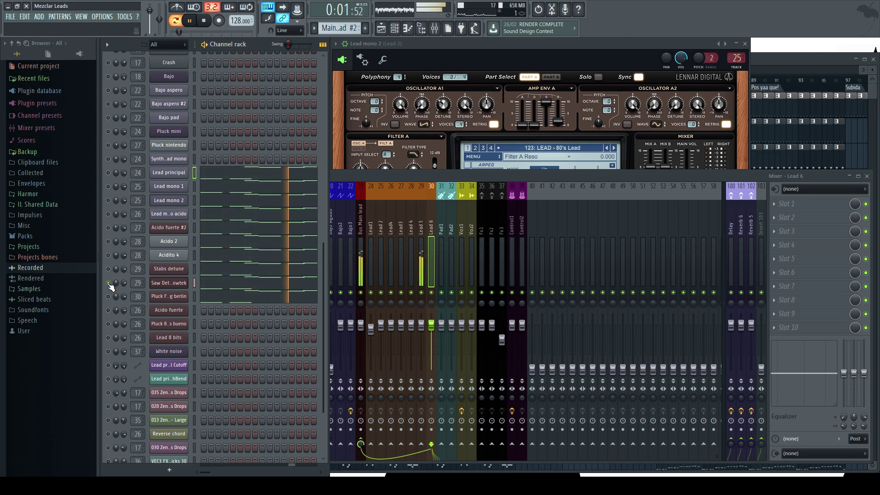
key("space")
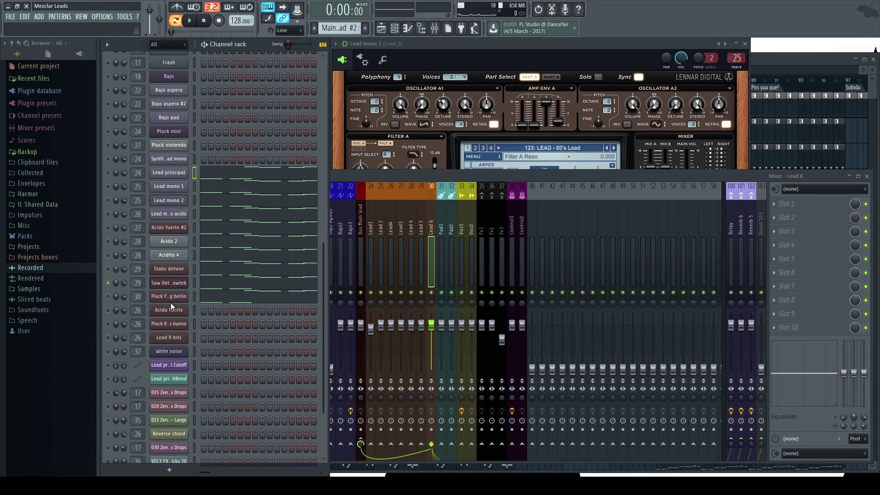
Listen to the soloed Pluck Faxing berlin channel, inspect its synth during playback, and close the synth.
key("space")
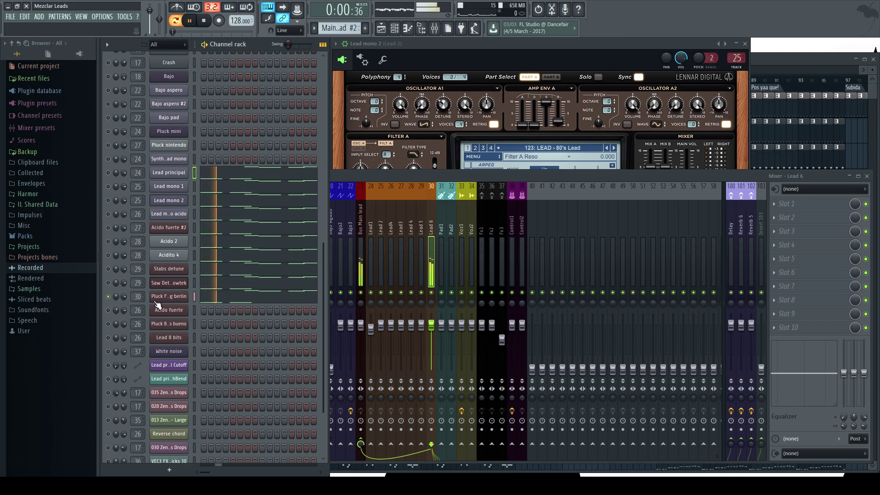
key("space")
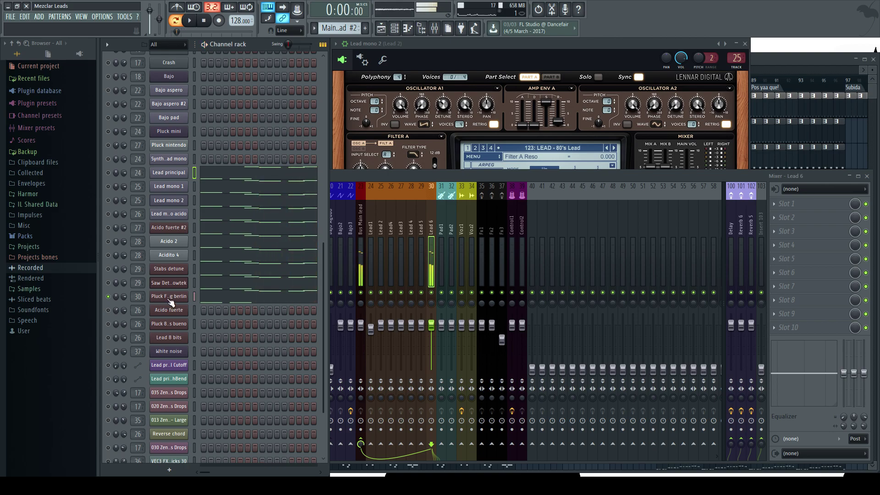
left_click(173, 298)
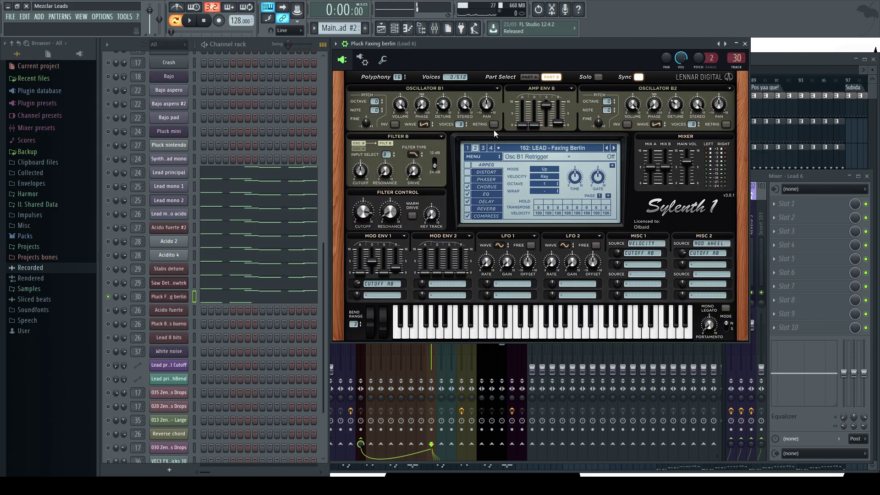
key("space")
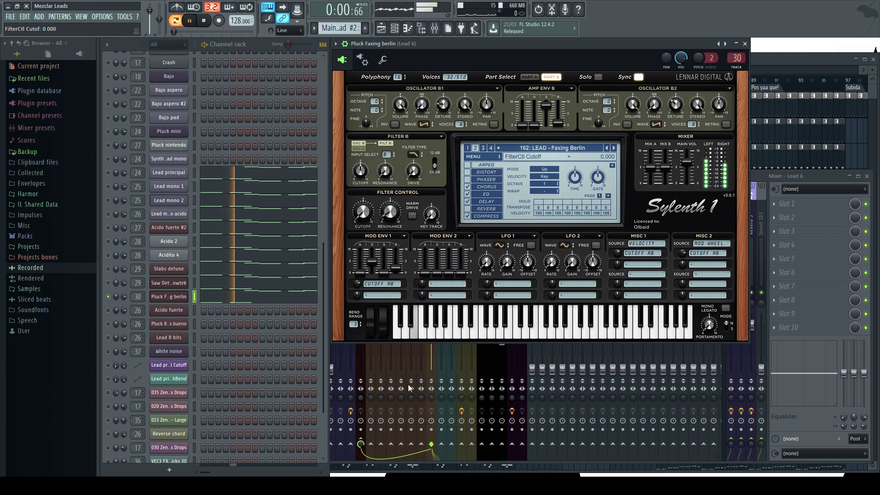
key("space")
left_click(746, 43)
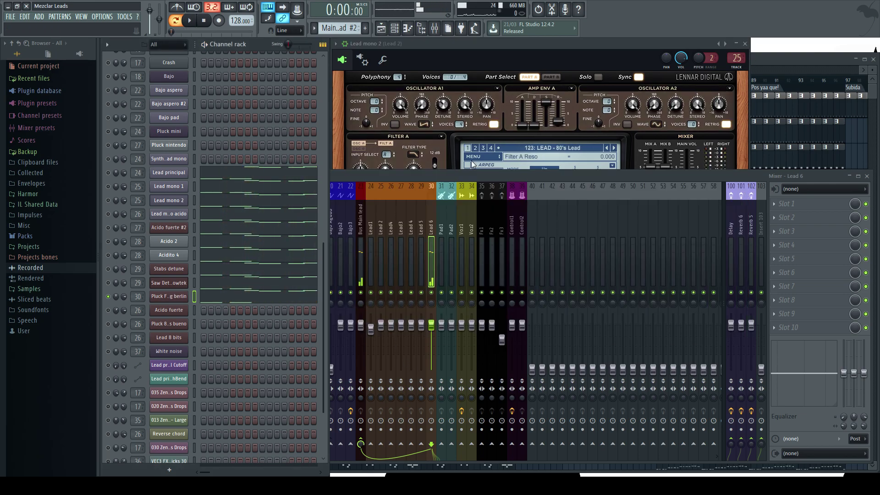
Turn off the channel solo and compare the lead channels with the mixer tracks Lead1 to Lead 6.
left_click(359, 178)
left_click(263, 46)
left_click(383, 180)
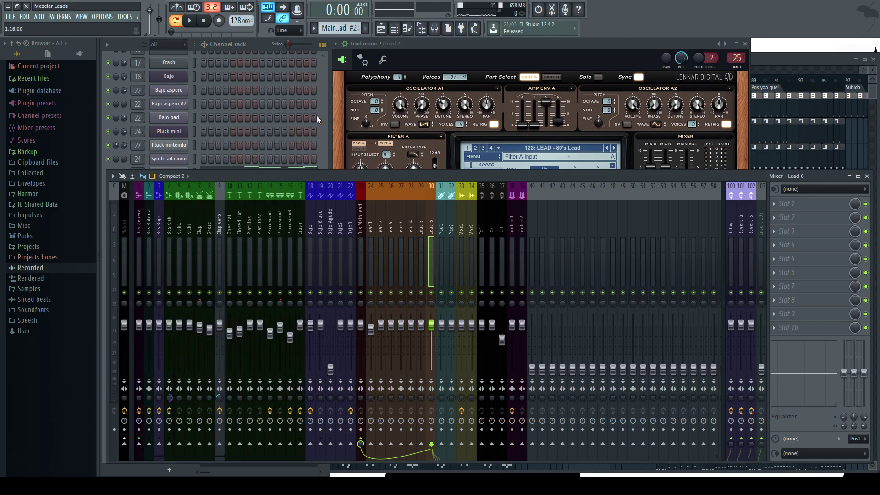
left_click(259, 46)
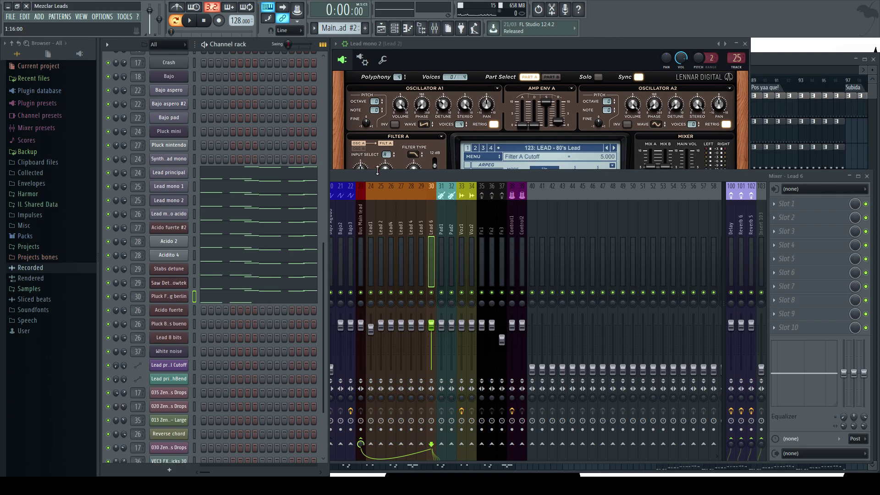
left_click(378, 172)
left_click(248, 44)
left_click(431, 175)
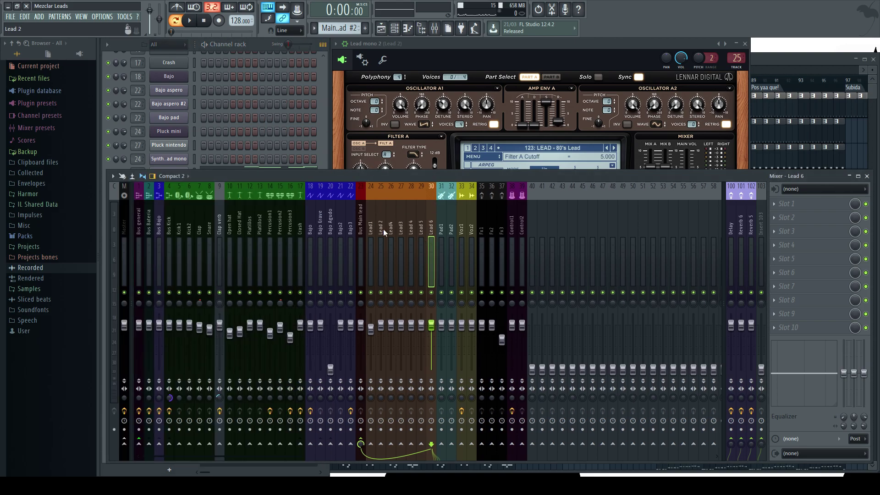
Solo the Lead1 mixer track, play the pattern briefly and select that track.
right_click(372, 294)
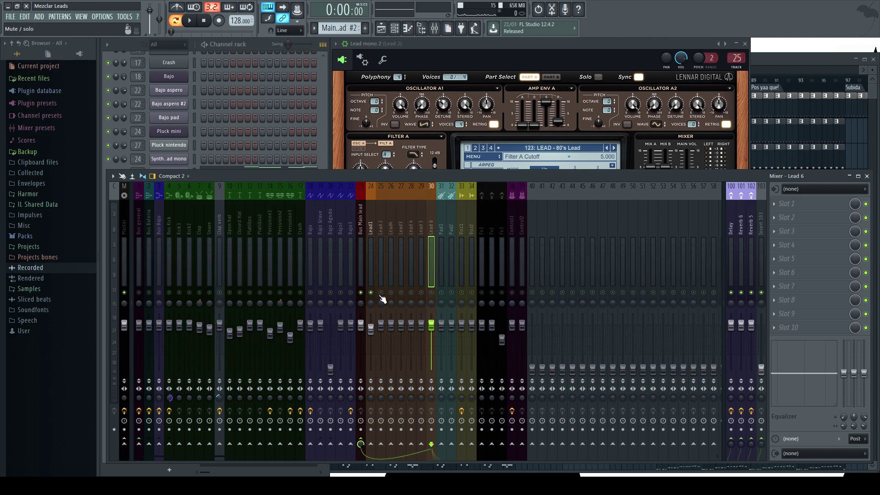
key("space")
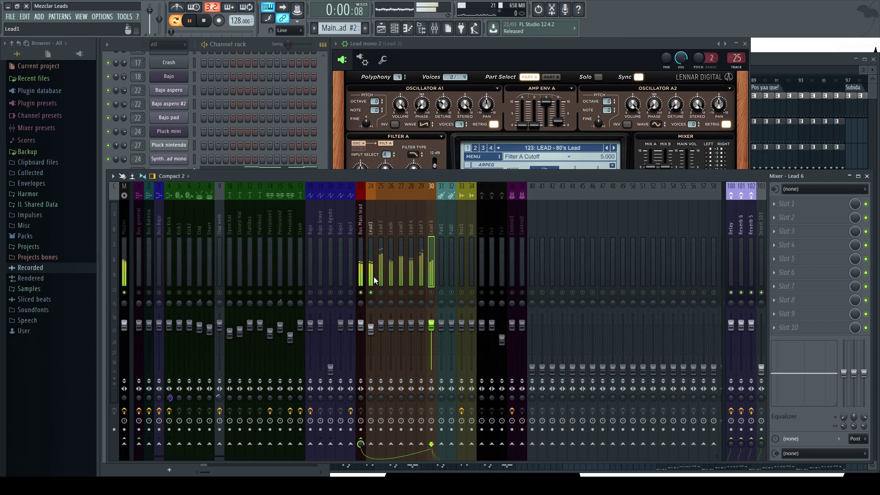
left_click(375, 227)
key("space")
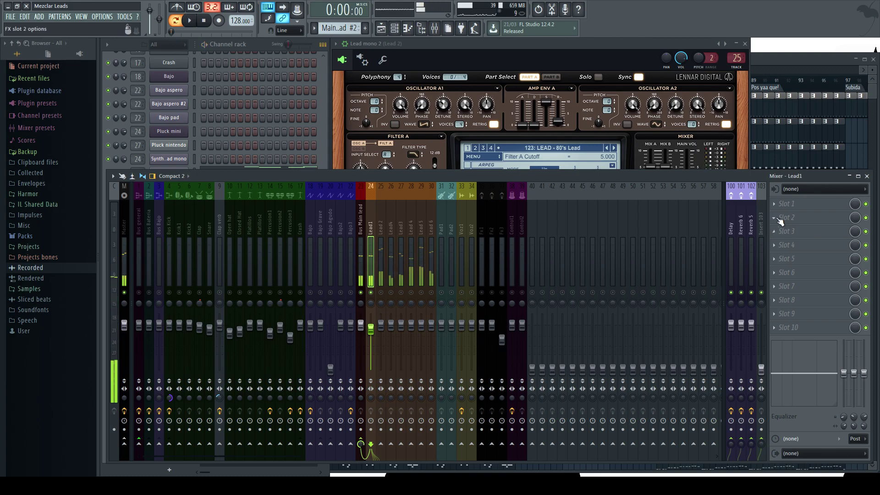
Load Fruity parametric EQ 2 into effect slot 2 of Lead1 and place its window beside the lead channels.
left_click(800, 217)
left_click(780, 297)
left_click_drag(335, 120, 557, 77)
left_click_drag(638, 246, 710, 314)
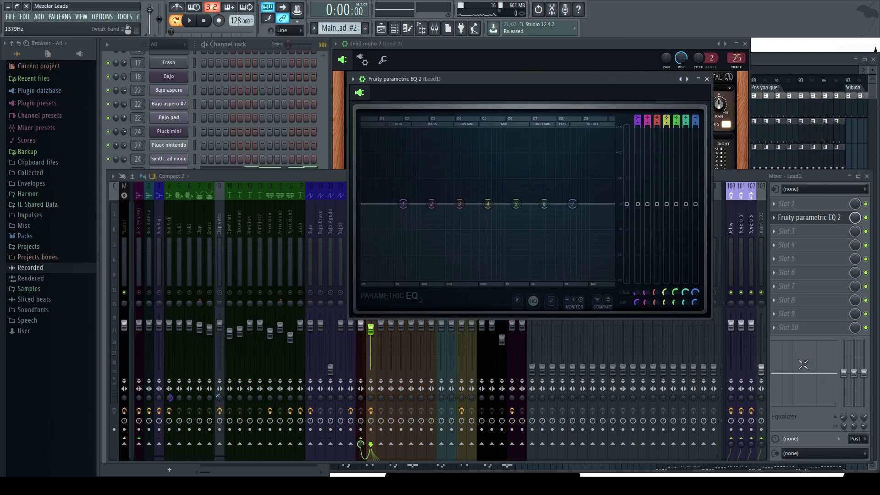
left_click_drag(554, 89, 510, 95)
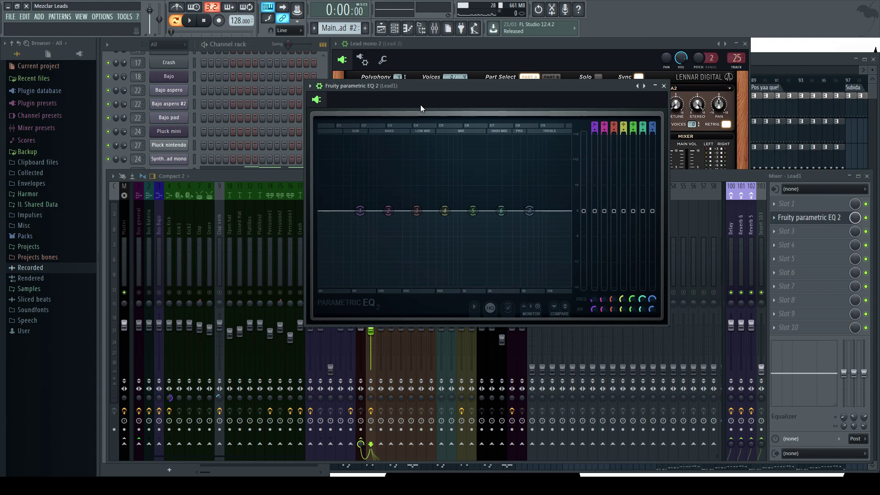
left_click_drag(408, 86, 424, 76)
left_click(258, 43)
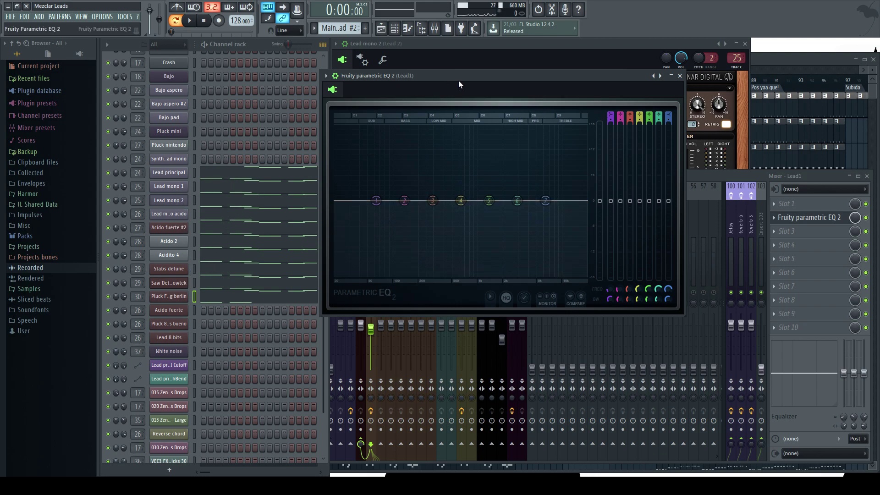
left_click_drag(457, 80, 444, 84)
Make EQ band 1 a Steep 8 high pass with 54% bandwidth and raise its cutoff into the low mids while listening.
scroll(597, 118, "down", 4)
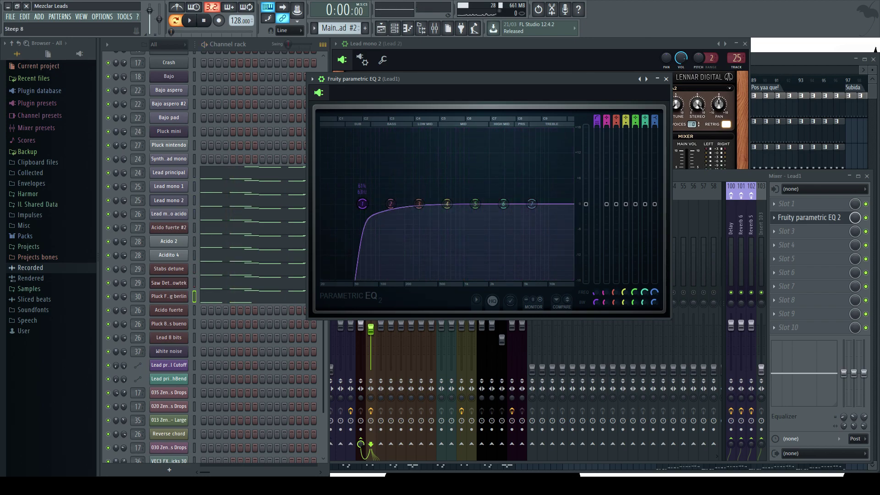
scroll(596, 303, "down", 3)
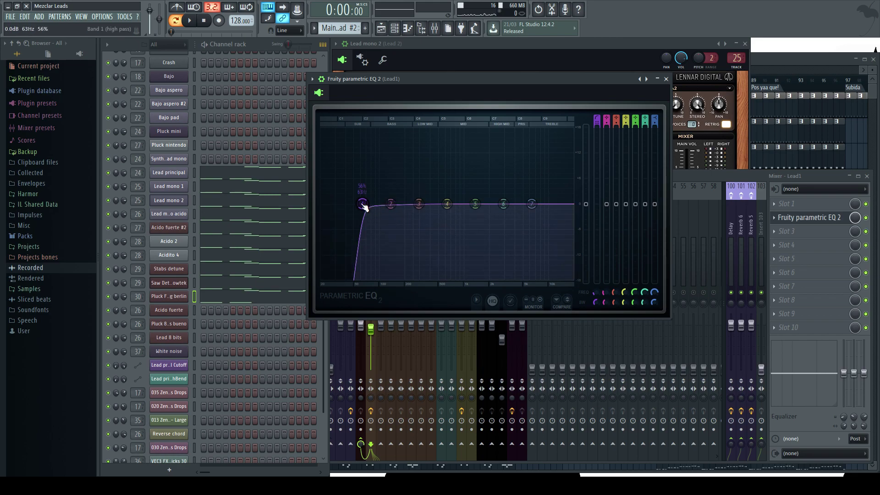
key("space")
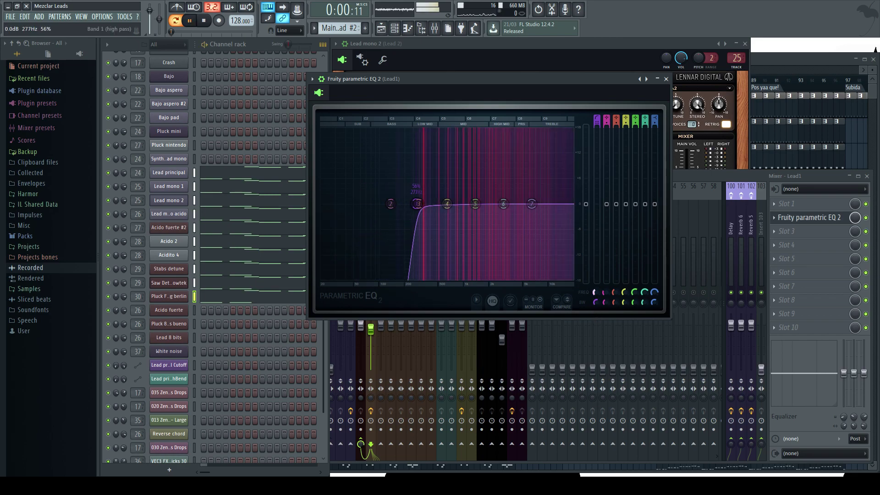
mouse_move(595, 292)
left_mouse_down()
mouse_move(595, 304)
mouse_move(593, 293)
left_mouse_up()
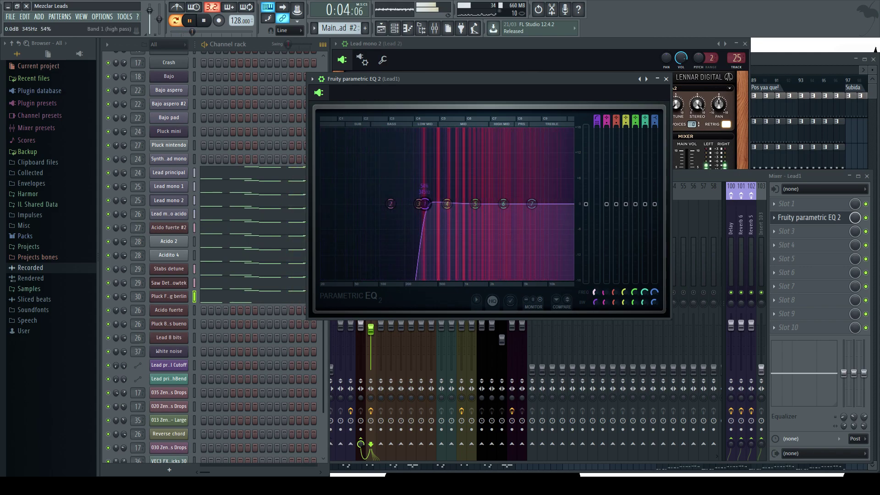
key("space")
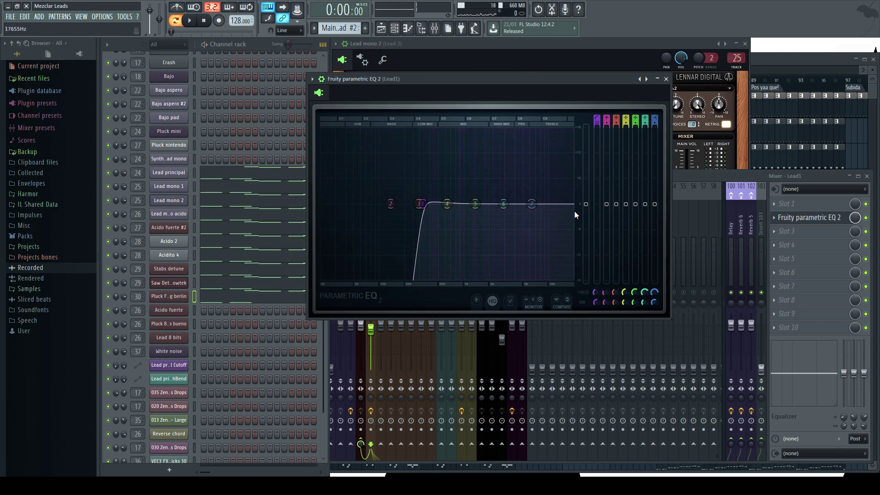
key("space")
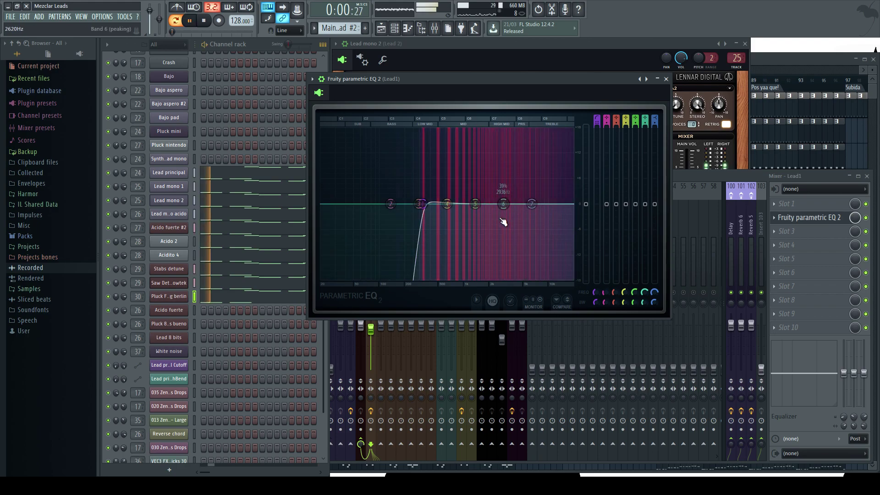
Boost EQ band 5 of Lead1 around 1.6 kHz with 29% bandwidth while listening to the pattern.
key("space")
scroll(453, 210, "down", 2)
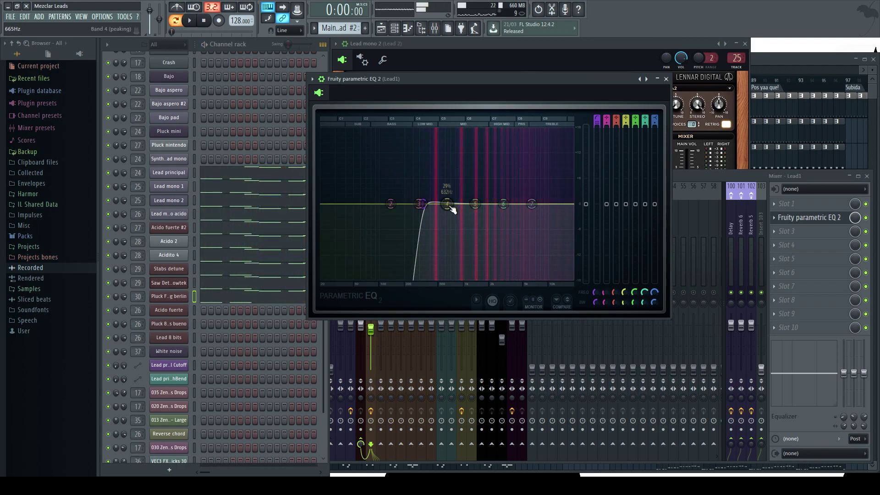
mouse_move(476, 206)
left_mouse_down()
mouse_move(477, 183)
mouse_move(482, 191)
left_mouse_up()
key("space")
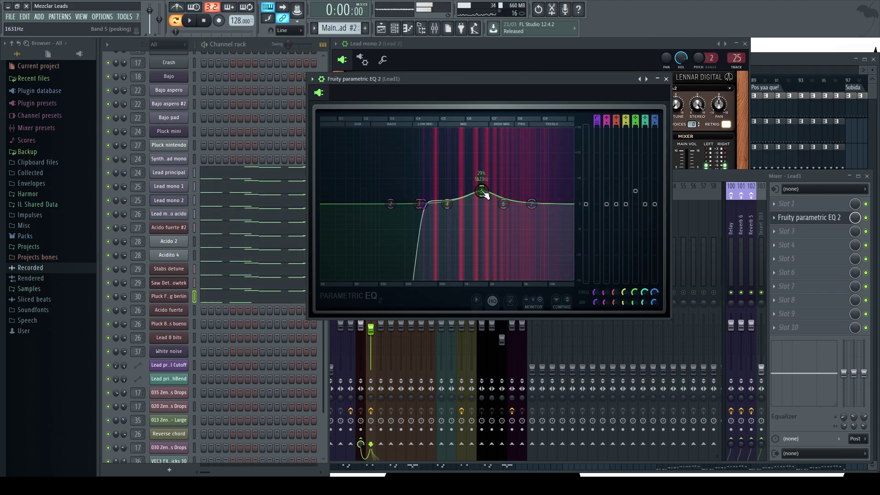
key("space")
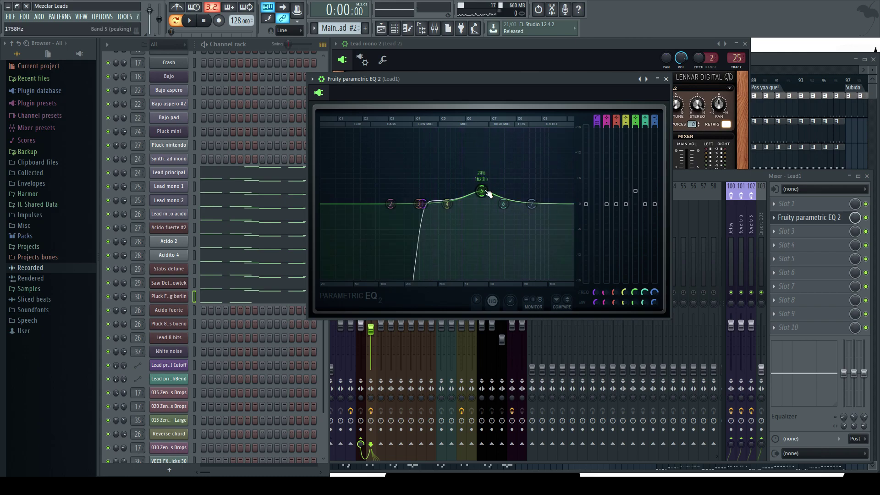
key("space")
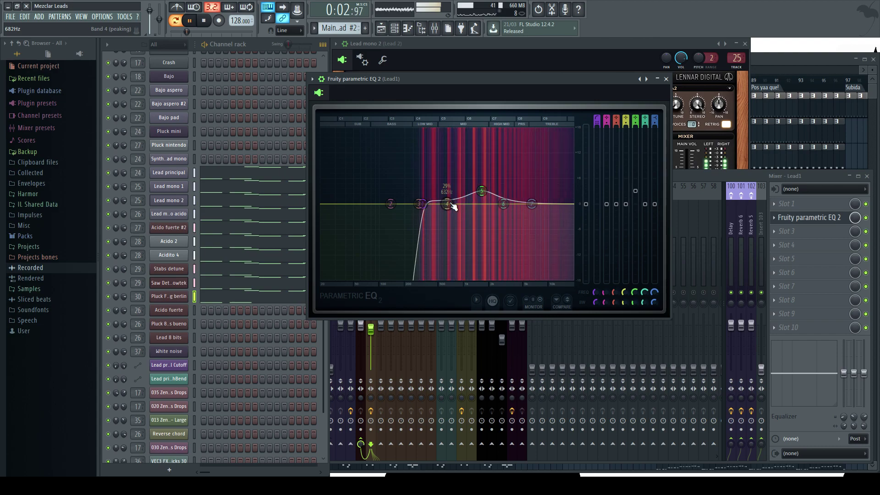
Sweep the cutoff of Lead1's band 1 high pass up to 468 Hz, down to 234 Hz and back up into the low mids while listening.
left_click_drag(595, 292, 594, 284)
key("space")
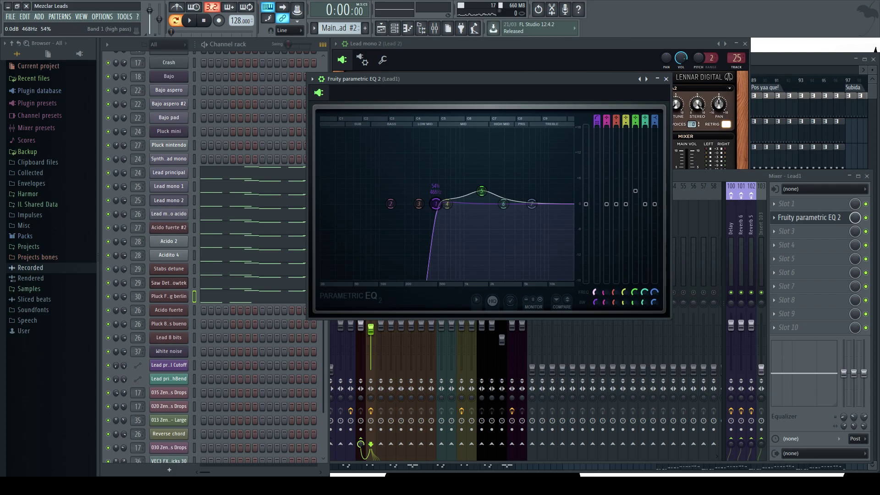
left_click_drag(592, 291, 593, 291)
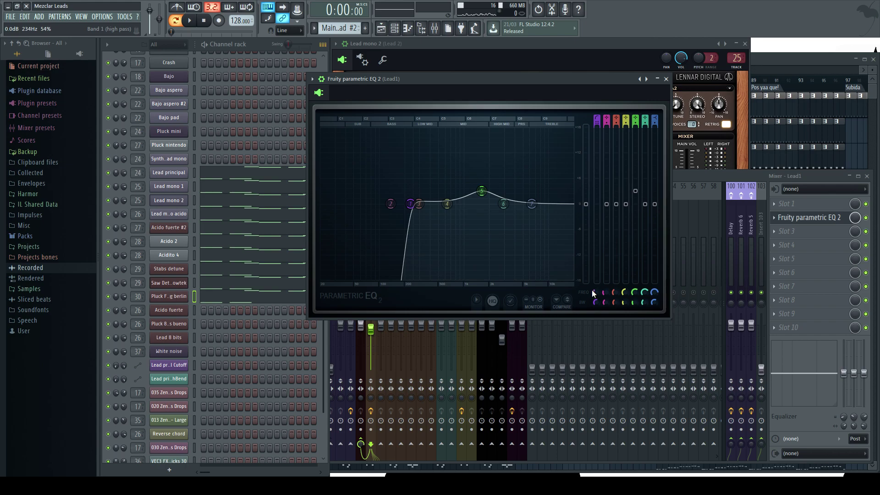
key("space")
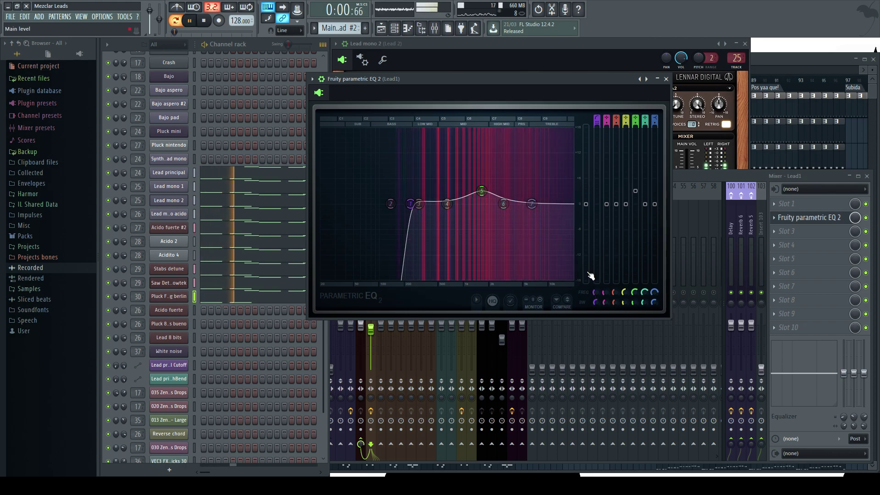
left_click_drag(593, 290, 592, 287)
key("space")
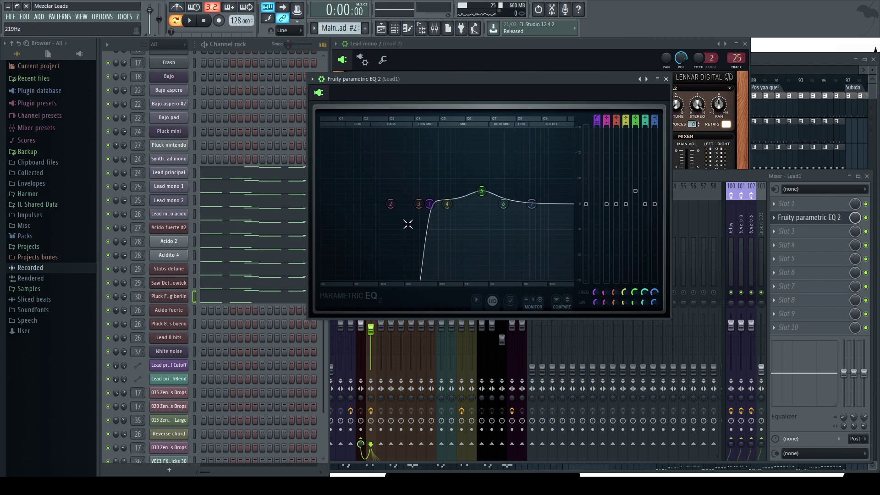
Close Lead1's equalizer and raise the Lead1 fader slightly, level with the neighbouring lead tracks.
key("space")
left_click(666, 78)
key("space")
left_click(384, 235)
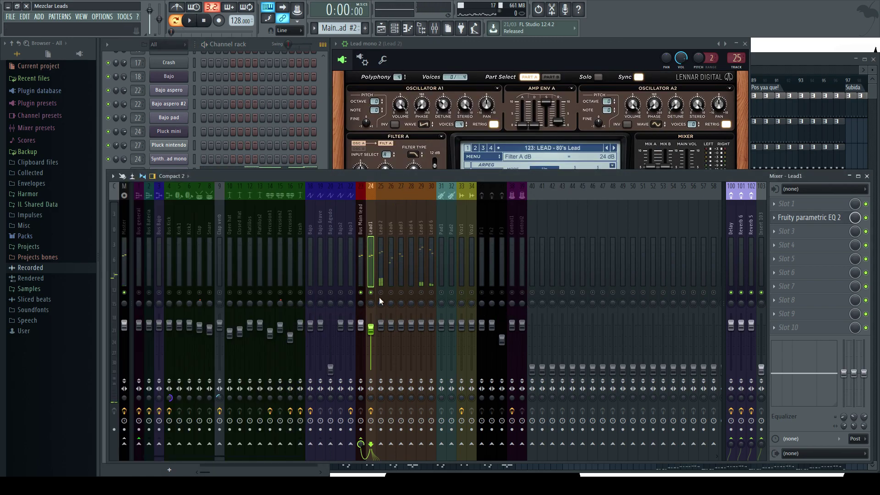
left_click_drag(371, 327, 372, 322)
left_click(261, 44)
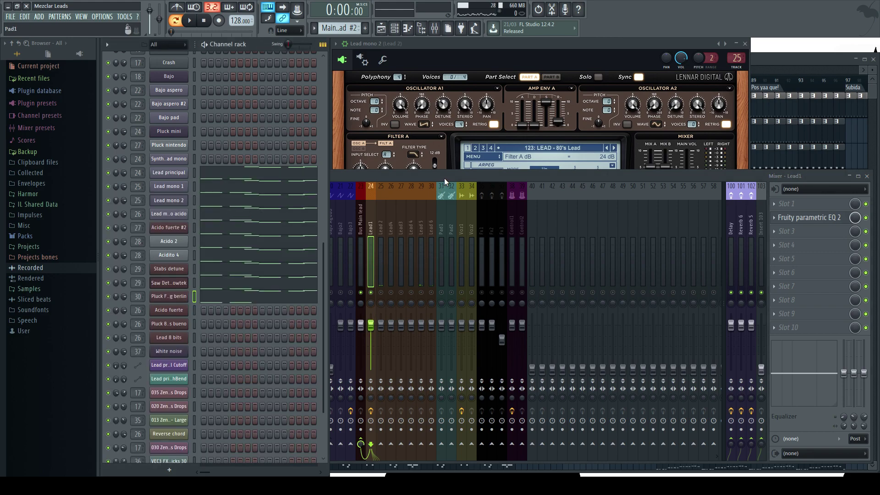
Reopen Lead1's parametric EQ to review its curve, close it and bring the Channel rack forward.
left_click(809, 220)
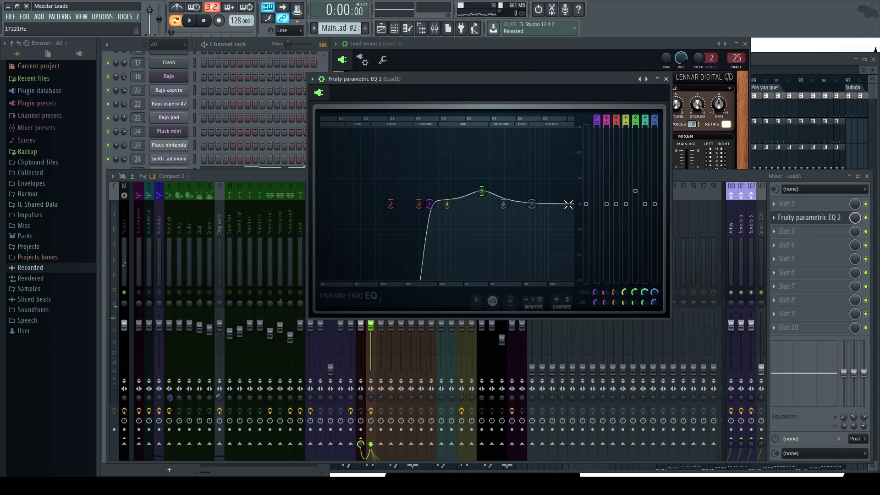
left_click(665, 79)
left_click(266, 43)
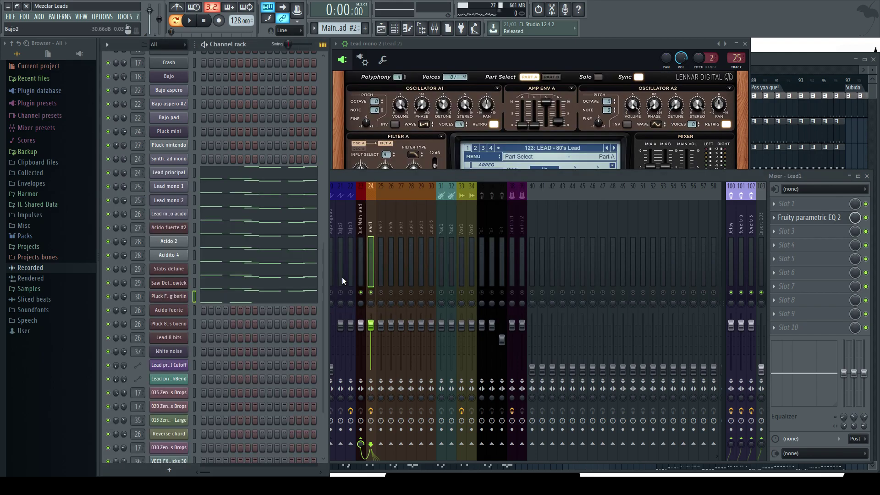
Solo the Lead 2 mixer track, play it briefly and select that track.
left_click(385, 299)
key("space")
left_click(380, 218)
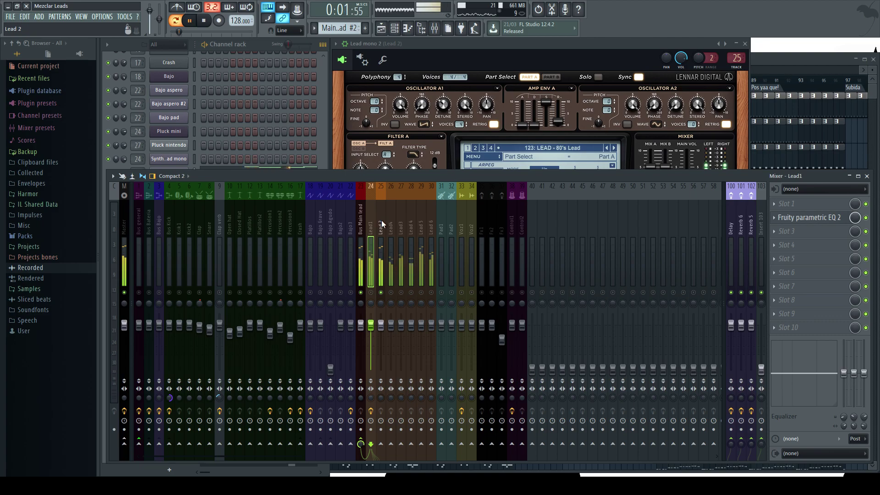
key("space")
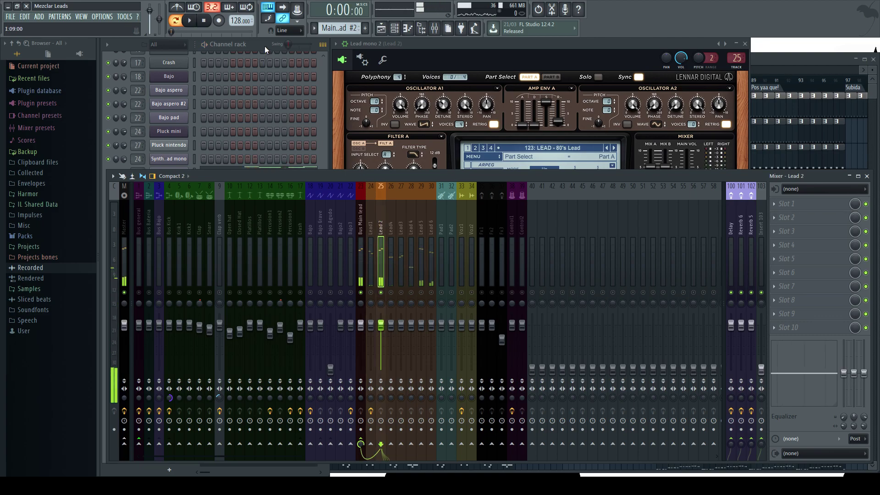
Pan channel Lead mono 1 to 55% left and Lead mono 2 to 53% right, muting the other one to audition each.
left_click(265, 46)
key("space")
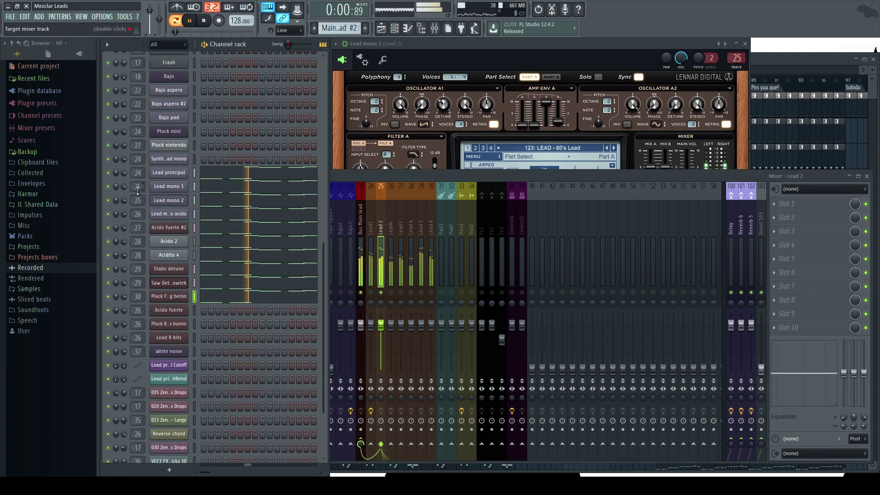
key("space")
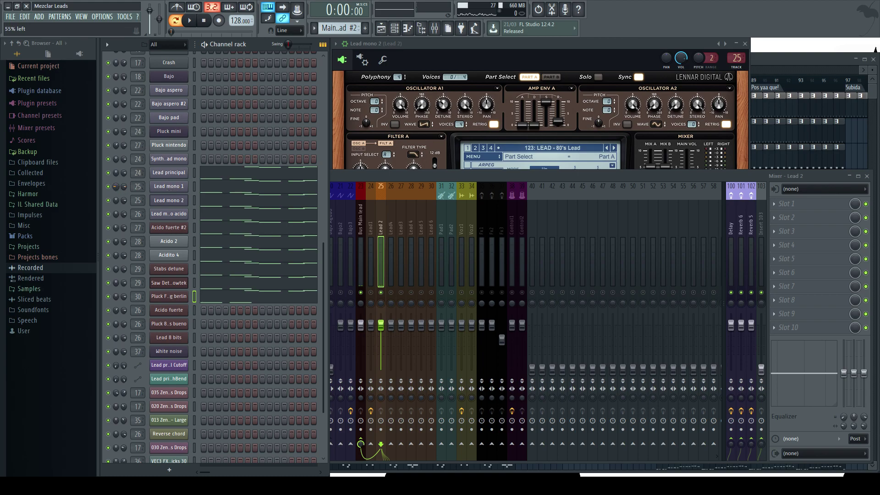
left_click(109, 200)
key("space")
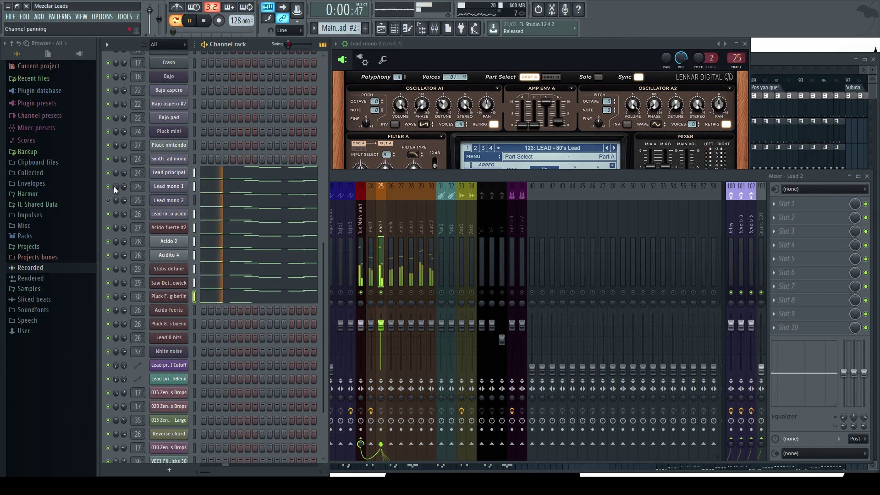
key("space")
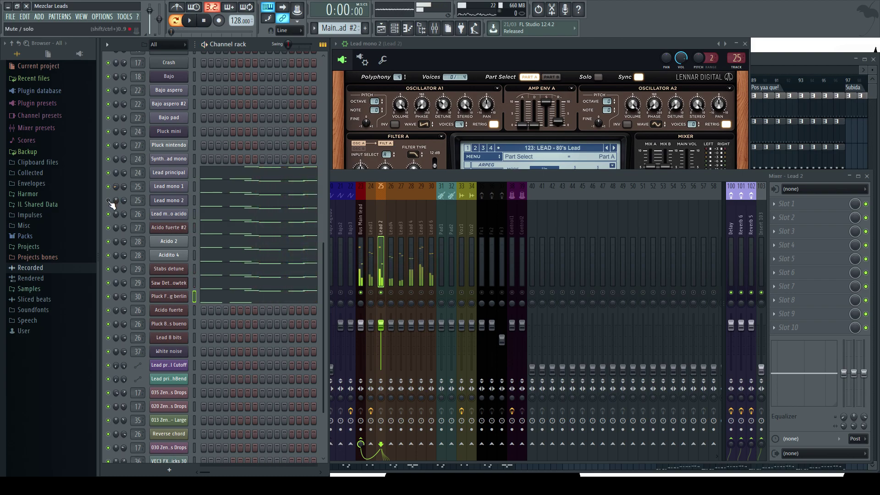
scroll(117, 199, "down", 2)
key("space")
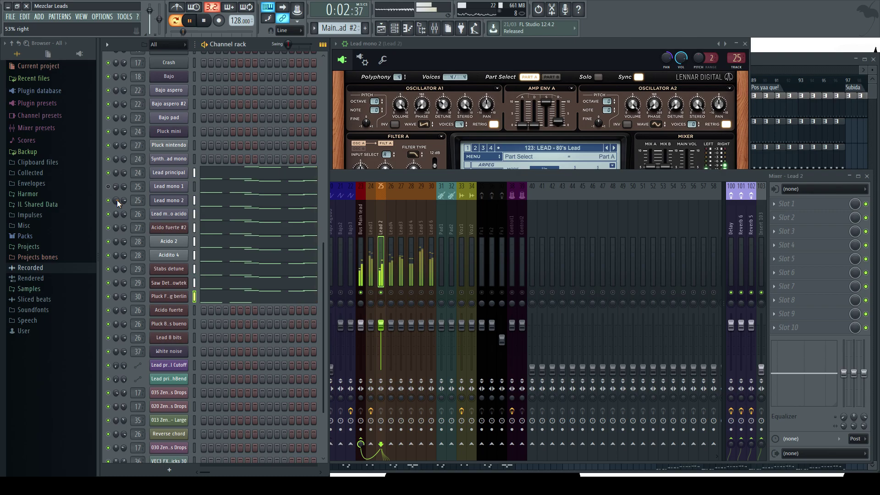
Stop playback and load Fruity Parametric EQ 2 into effect slot 2 of Lead 2.
left_click(393, 172)
key("space")
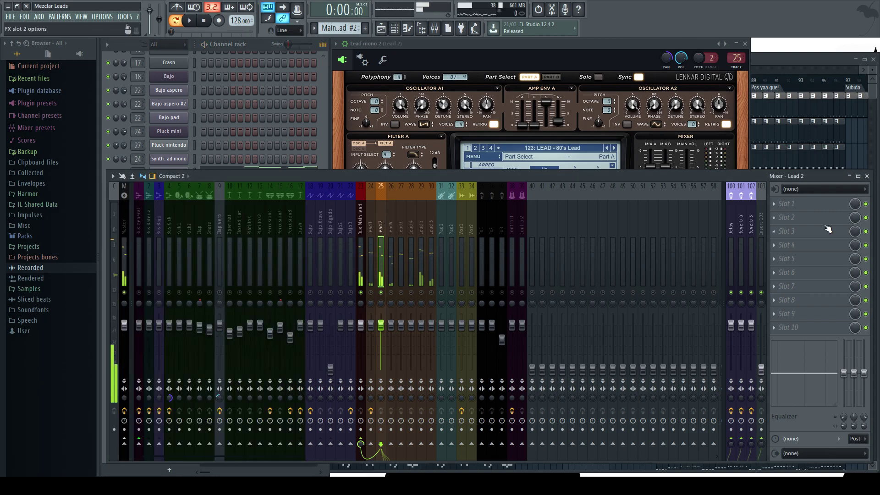
left_click(793, 224)
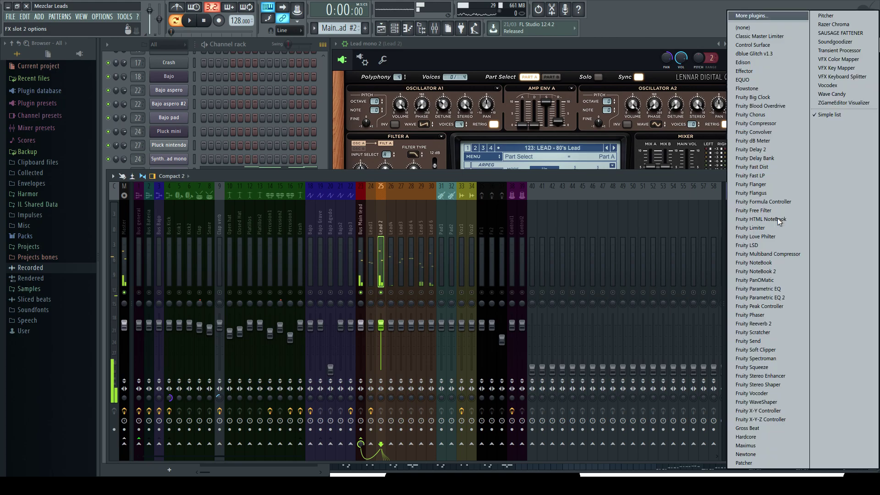
left_click(779, 296)
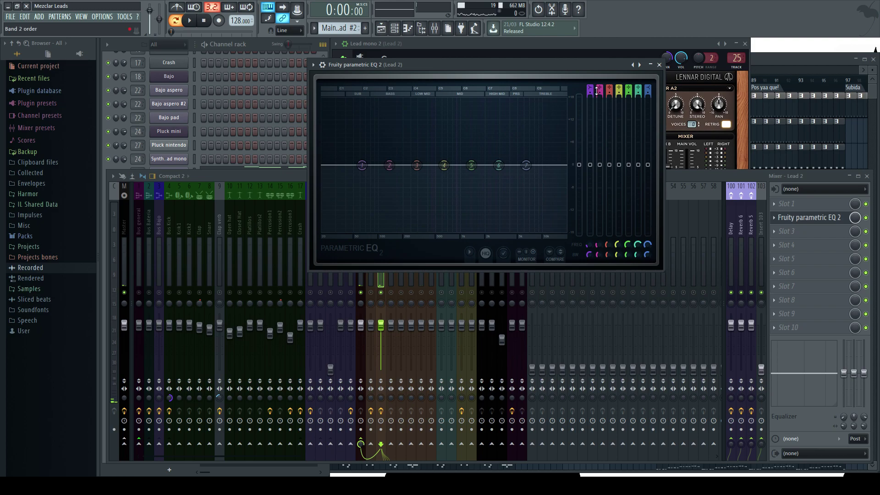
Shape Lead 2's EQ with a low-mid high pass on band 1, a slight band 6 boost near 4 kHz and a band 7 high-shelf cut near 11 kHz.
scroll(361, 165, "down", 1)
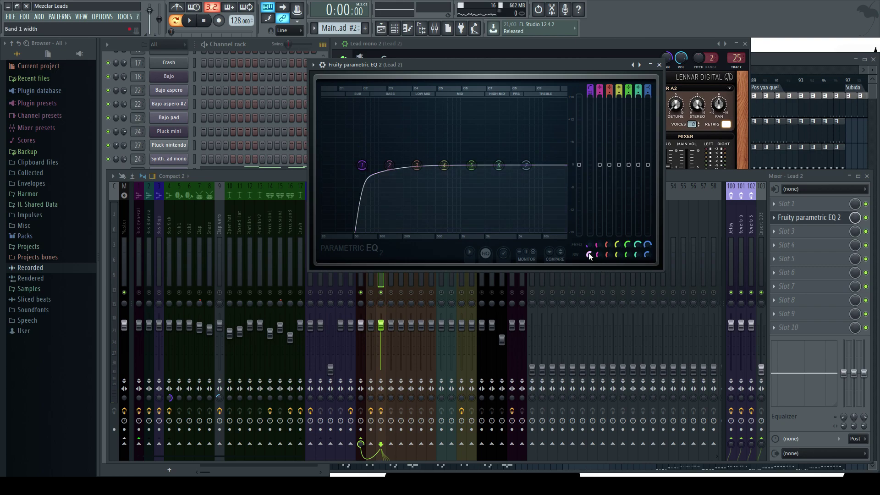
key("space")
left_click_drag(362, 165, 407, 166)
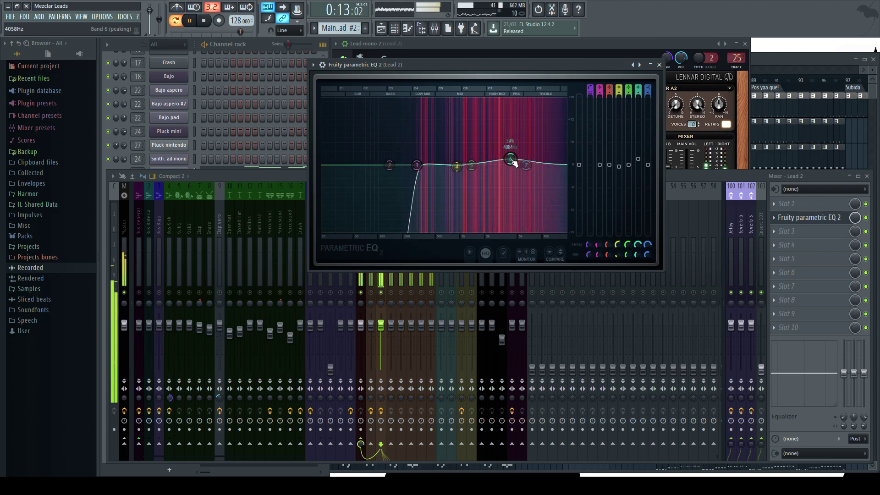
left_click_drag(526, 166, 548, 175)
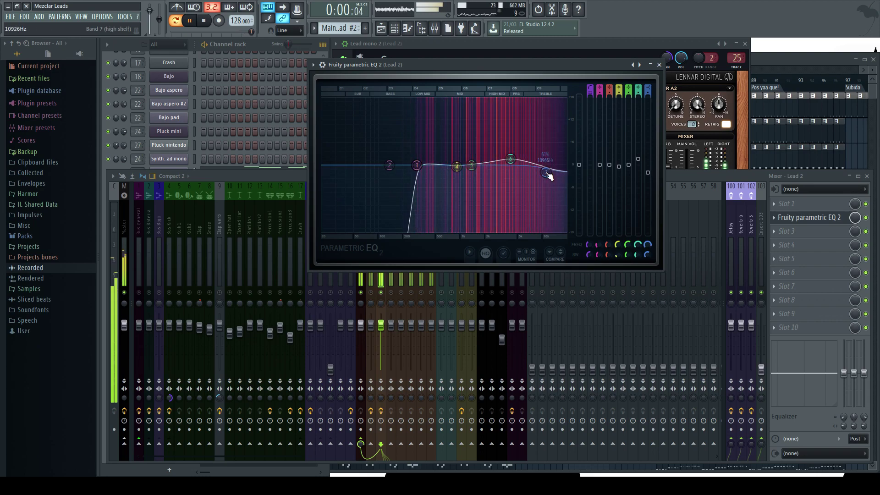
left_click(659, 64)
Compare the equalized Lead 2 with and without Lead1 by toggling Lead1's mute during playback.
key("space")
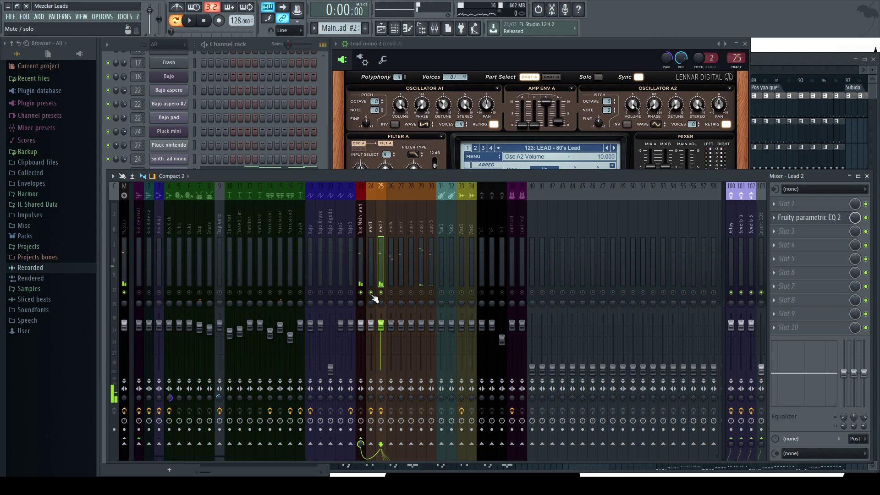
key("space")
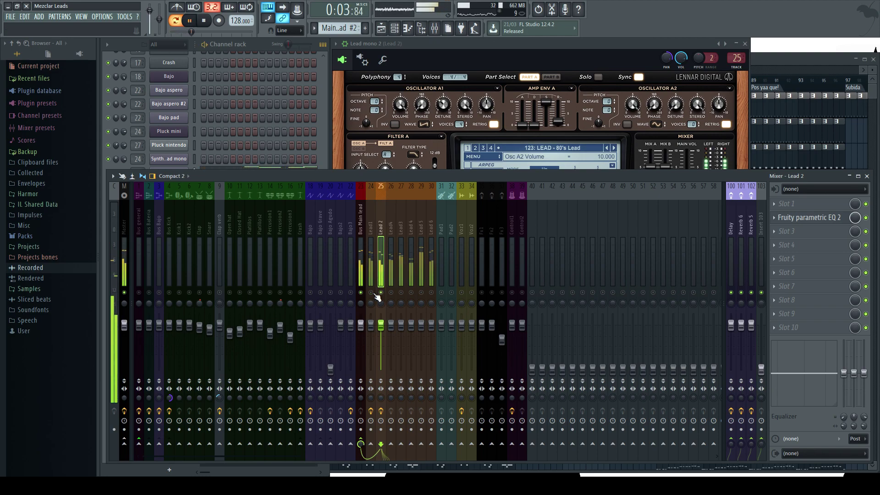
key("space")
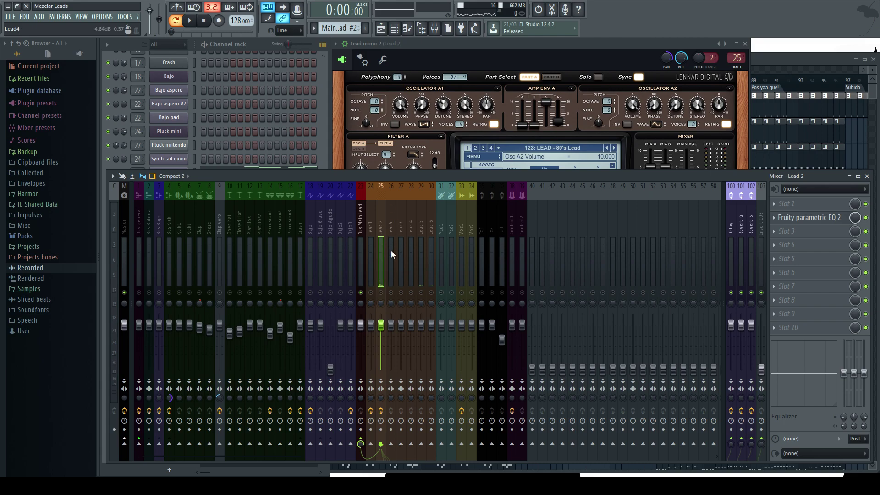
Select the Lead4 mixer track, enable it alone and listen to its layers.
left_click(391, 223)
key("space")
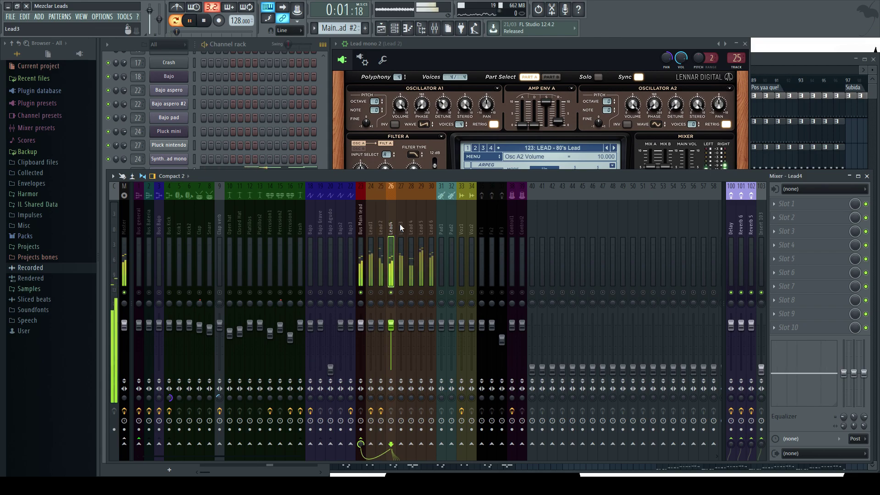
left_click(275, 50)
key("space")
left_click(391, 223)
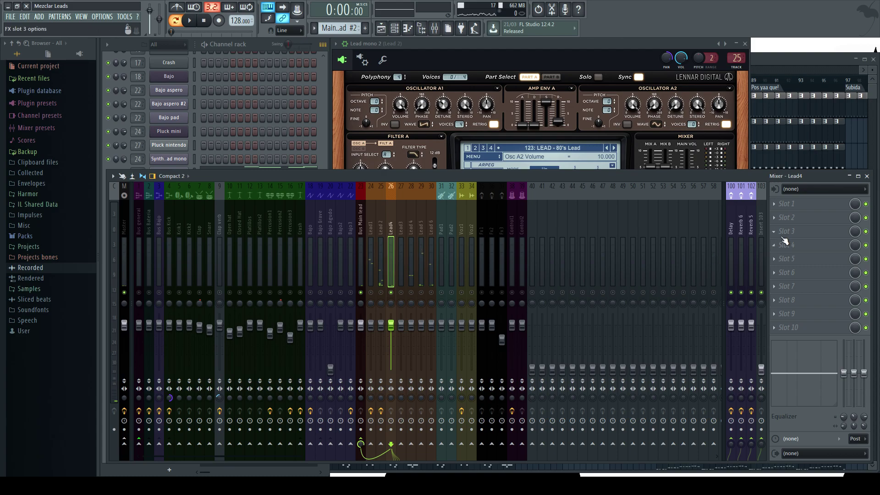
Load Fruity Parametric EQ 2 into effect slot 3 of Lead4, then move and enlarge its window during playback.
left_click(781, 233)
left_click(786, 296)
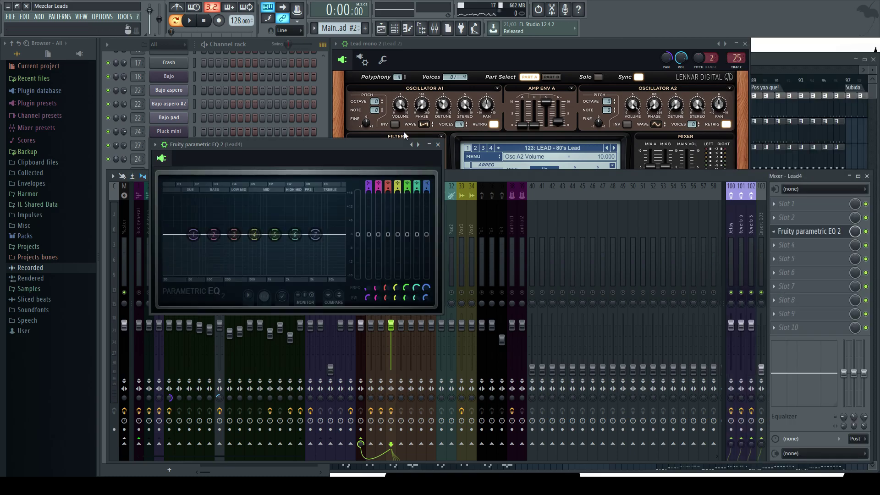
key("space")
left_click_drag(334, 135, 474, 68)
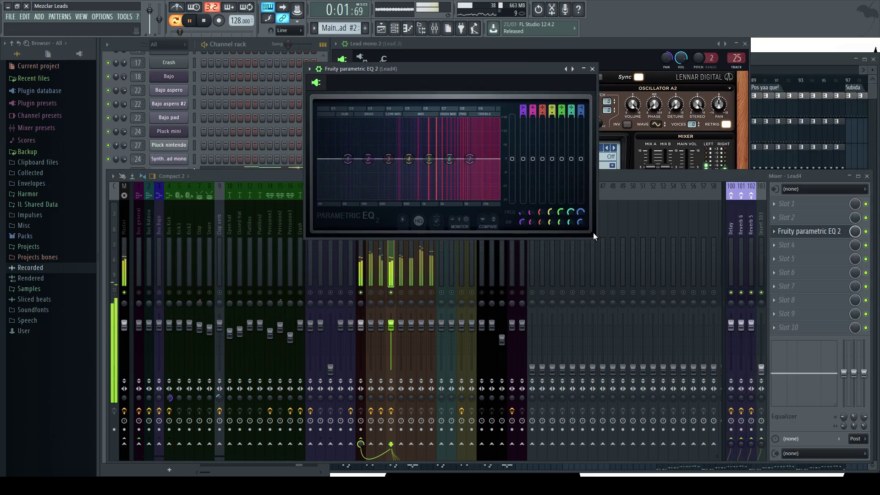
left_click_drag(595, 235, 708, 349)
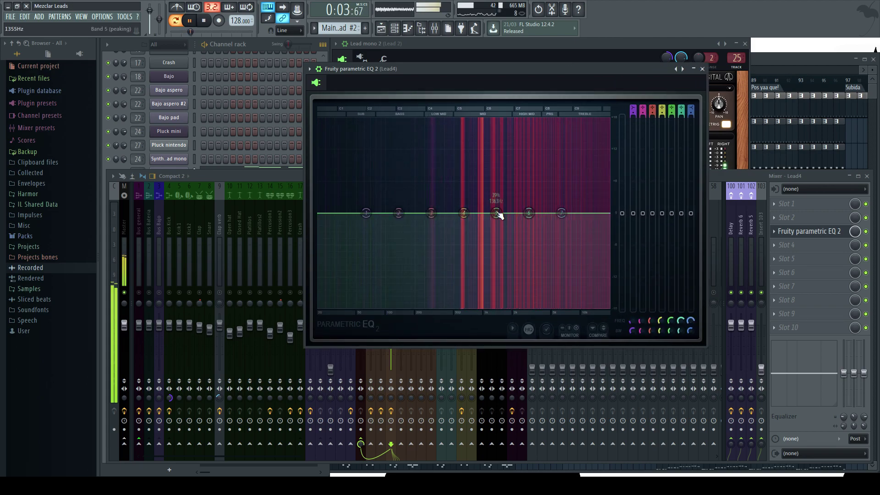
Set band 1 of Lead4's EQ to a high pass in the low mids and boost band 4 slightly near 1 kHz.
key("space")
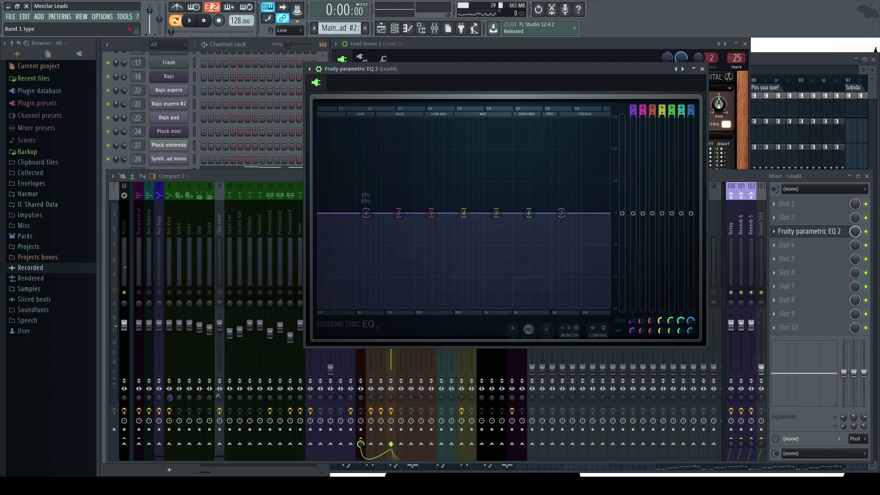
scroll(633, 111, "up", 3)
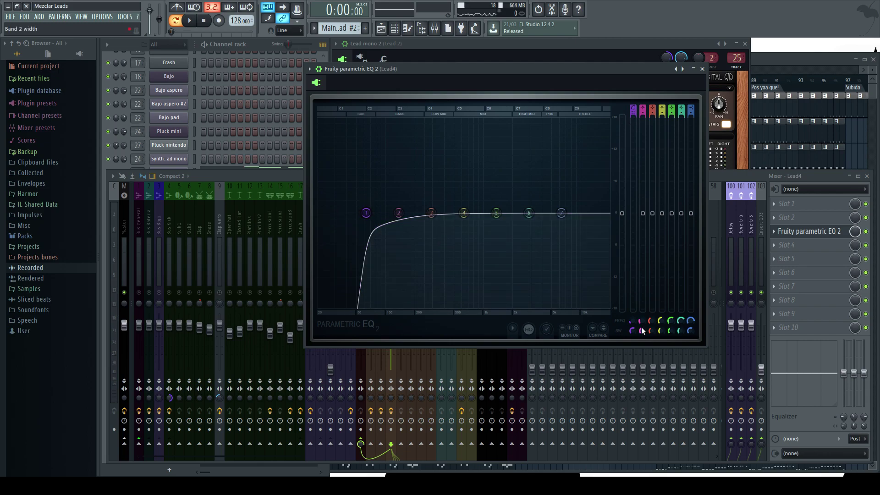
key("space")
left_click_drag(366, 213, 444, 213)
key("space")
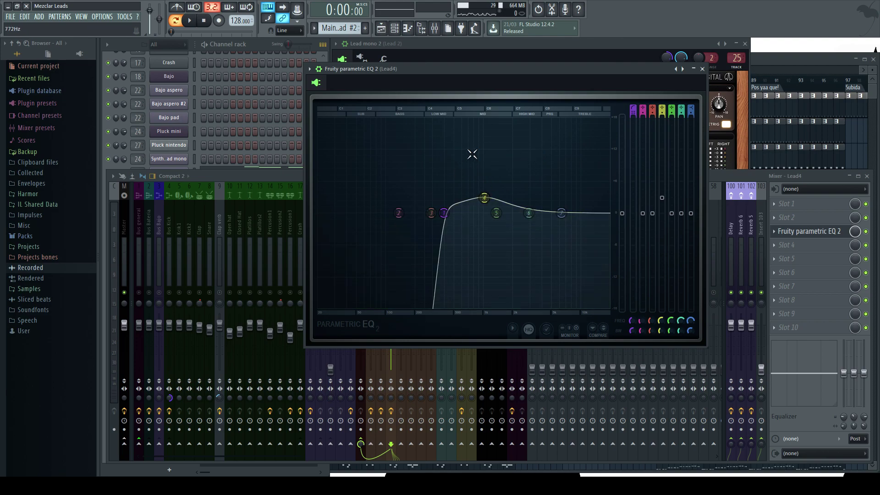
key("space")
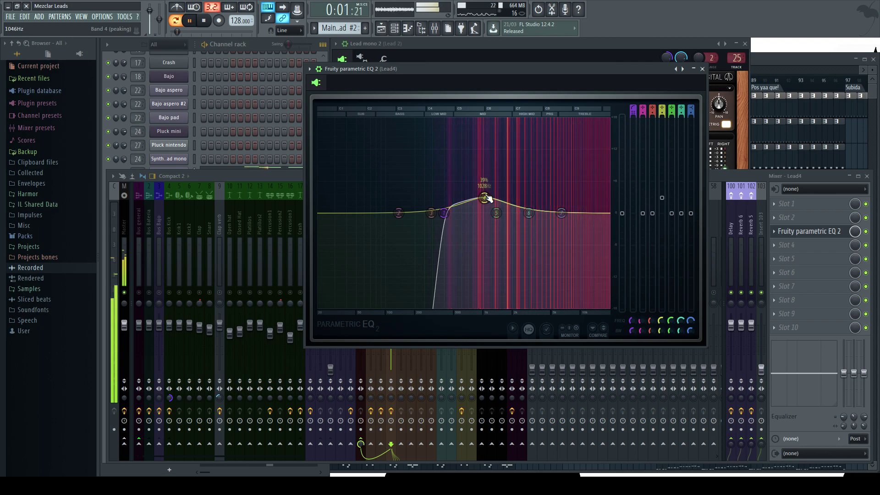
Cut band 6 of Lead4's EQ by 2.5 dB near 4.5 kHz and band 7's high shelf by 18 dB near 17 kHz.
key("space")
left_click_drag(529, 213, 604, 310)
key("space")
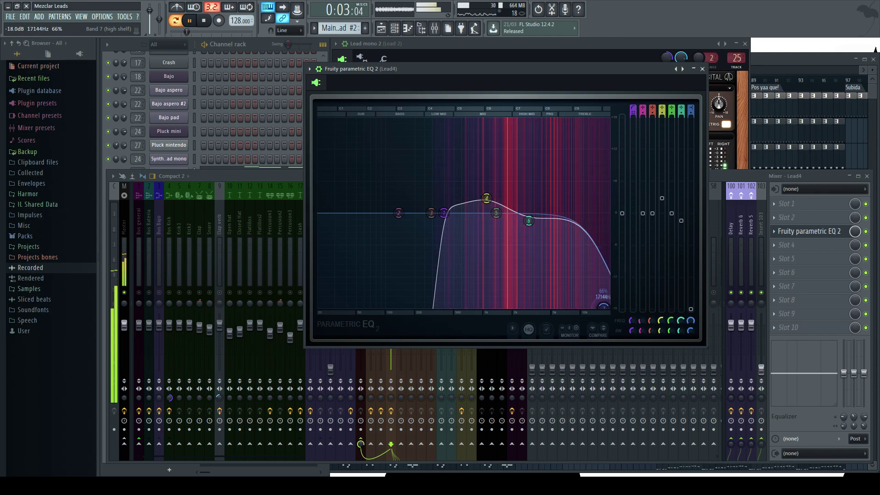
left_click_drag(529, 221, 546, 226)
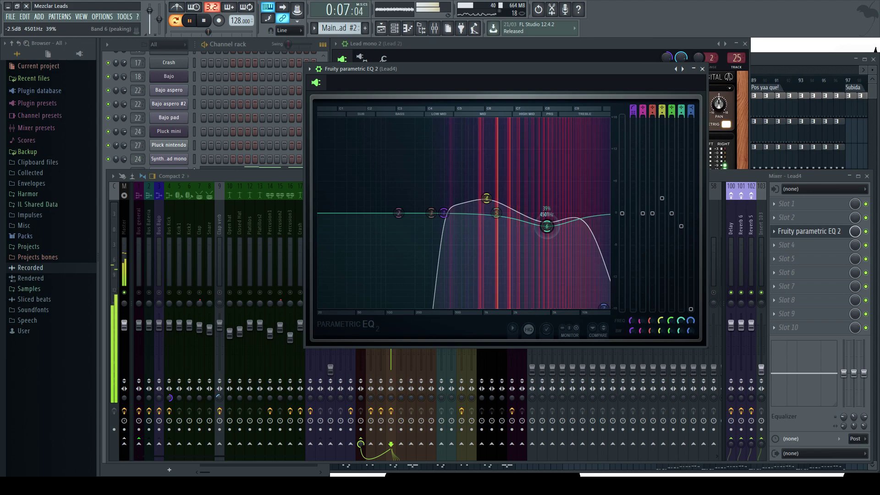
key("space")
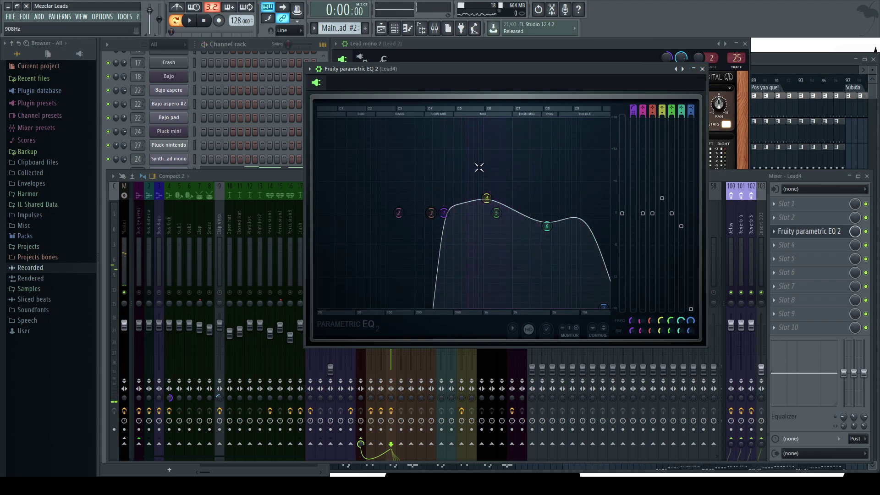
Close Lead4's EQ, move it to effect slot 1, and load Fruity Stereo Enhancer into slot 4.
left_click(702, 69)
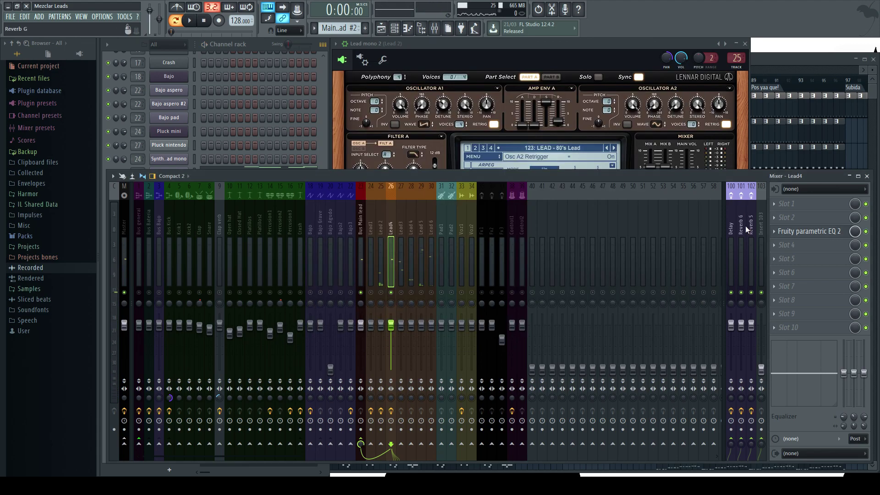
left_click_drag(795, 243, 794, 207)
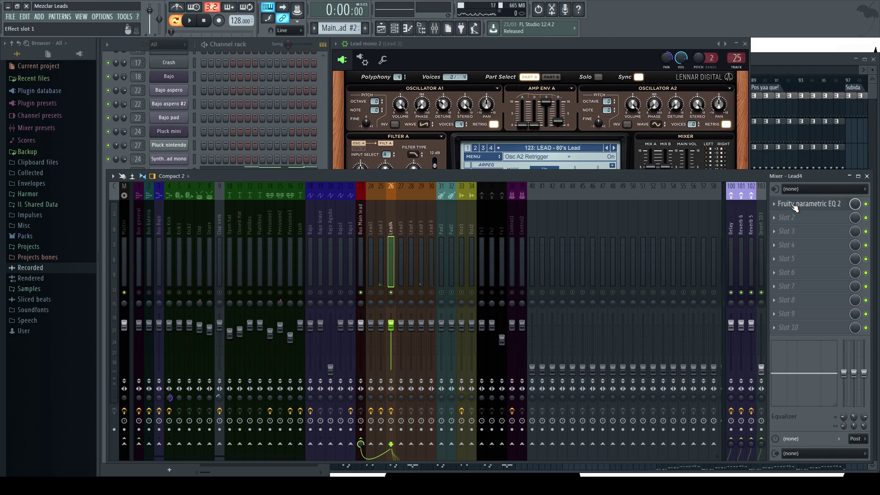
left_click(780, 244)
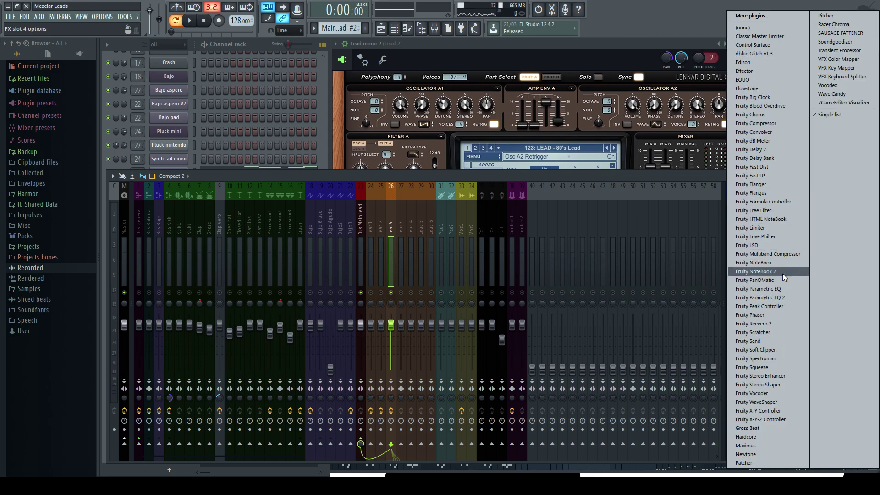
left_click(784, 376)
left_click_drag(263, 170, 467, 113)
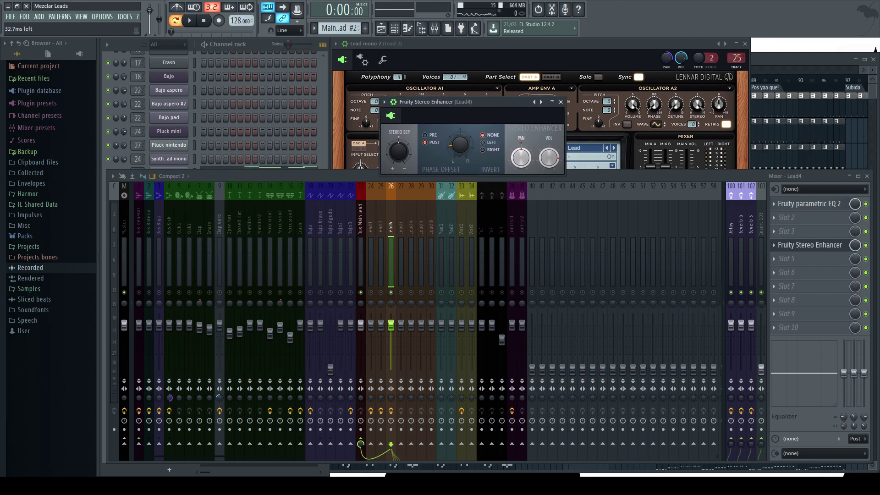
Compare Lead4 with and without Fruity Stereo Enhancer during playback and close the enhancer's window.
key("space")
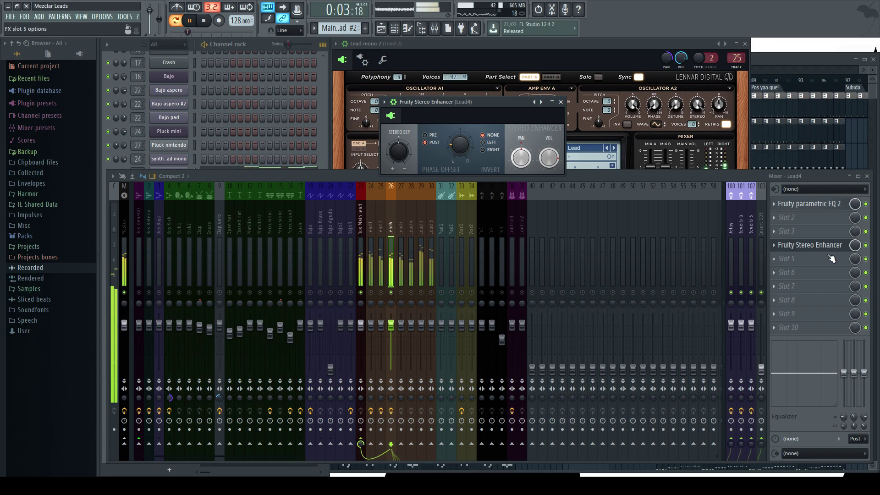
left_click(867, 252)
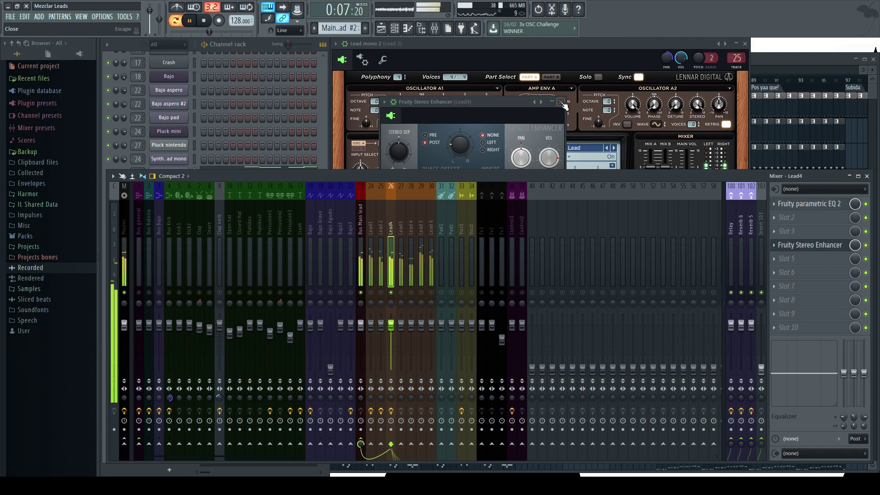
key("space")
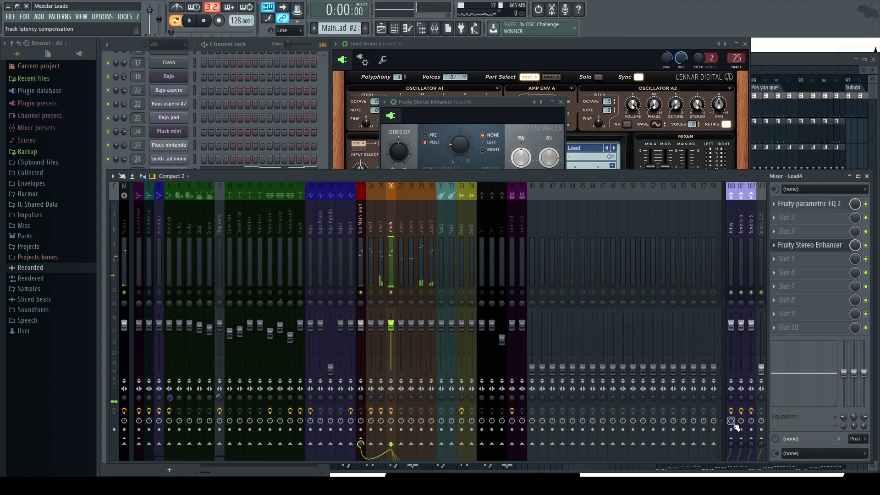
left_click(564, 107)
Examine the Lead mono acido channel's Sytrus effects page and its filter 2 effect routing during playback.
left_click(248, 78)
key("space")
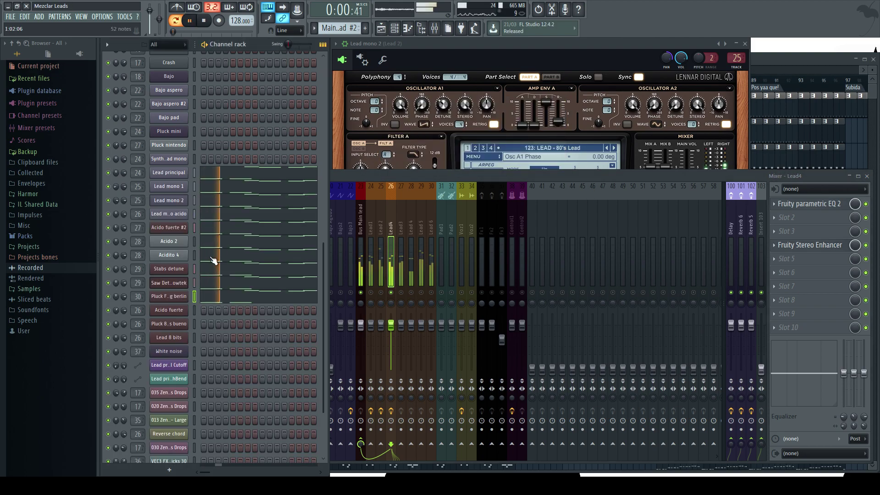
left_click(179, 214)
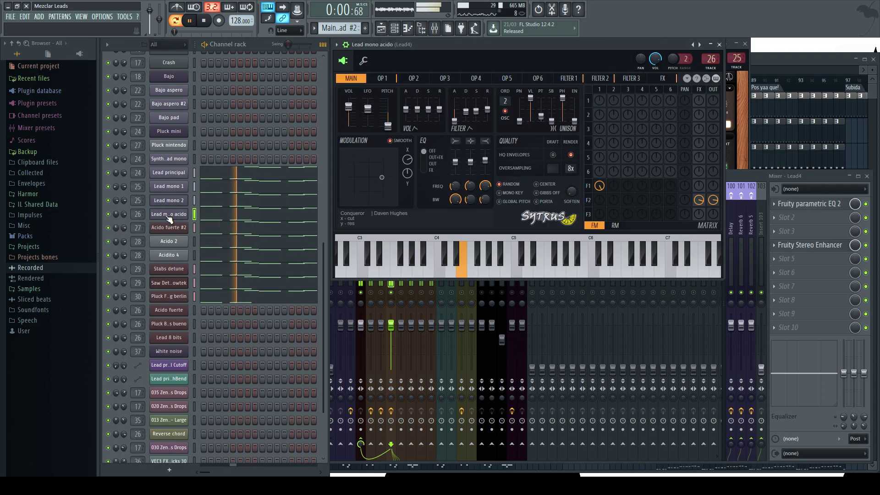
left_click(662, 78)
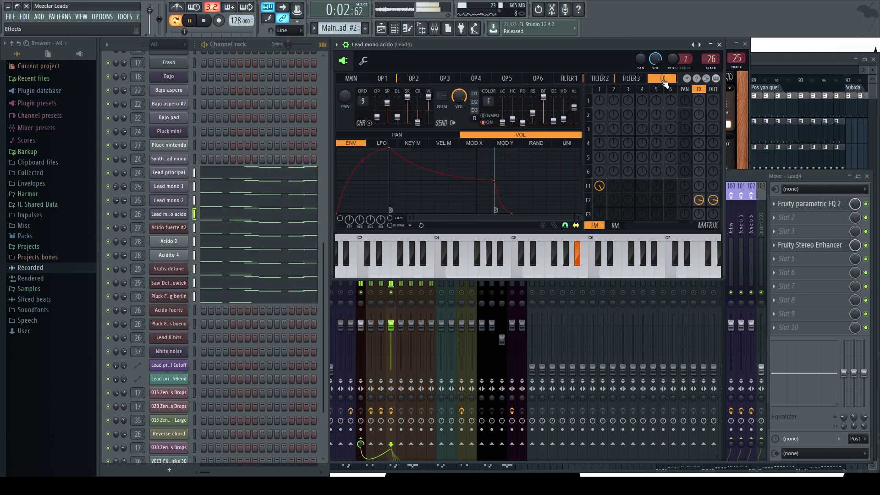
left_click_drag(706, 208, 708, 196)
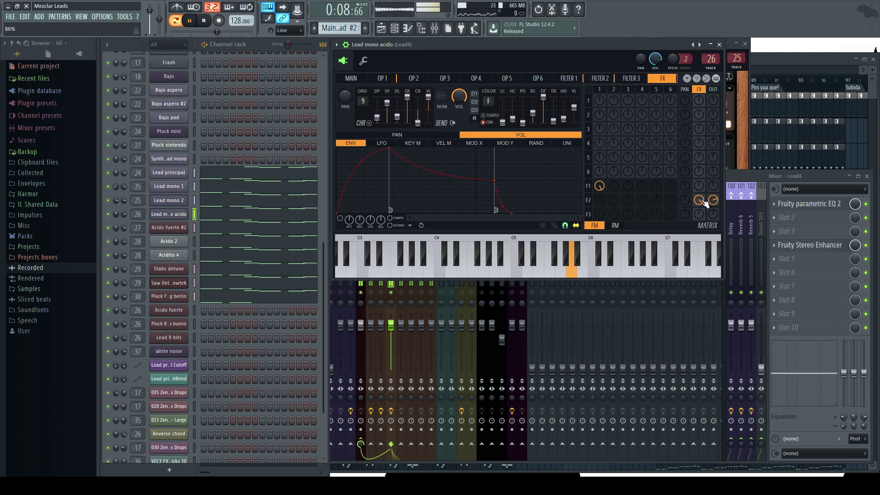
left_click(693, 45)
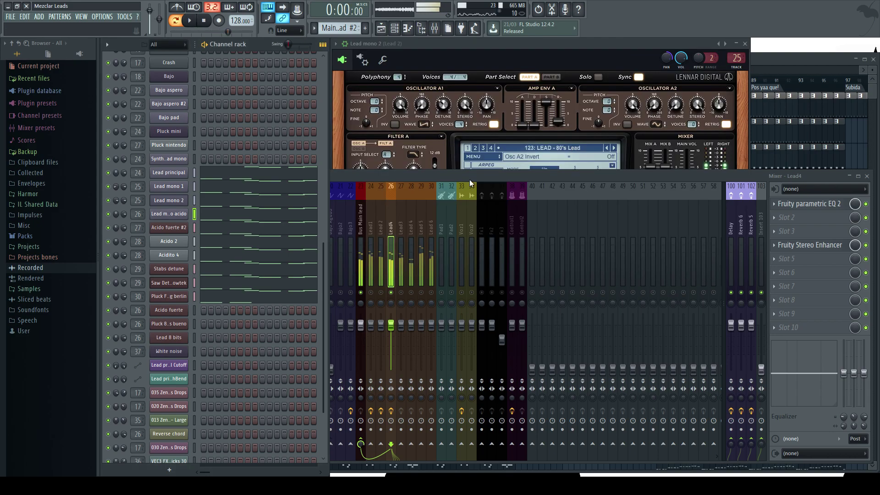
Enable the Lead1 and Lead 2 mixer tracks alongside Lead4 and listen to the three together.
left_click(405, 252)
key("space")
left_click_drag(374, 298, 387, 297)
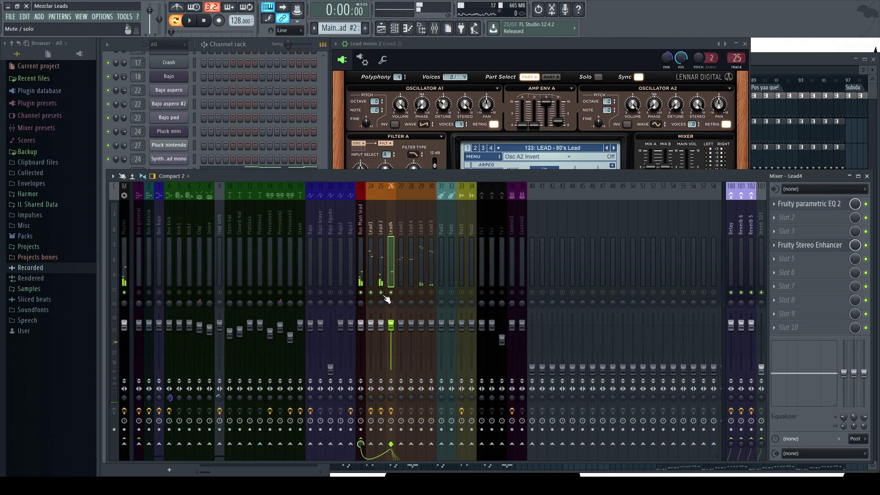
key("space")
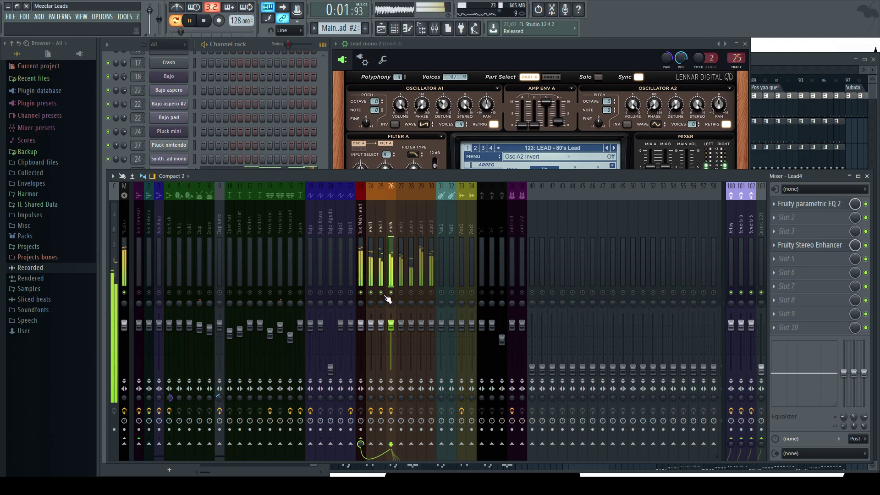
key("space")
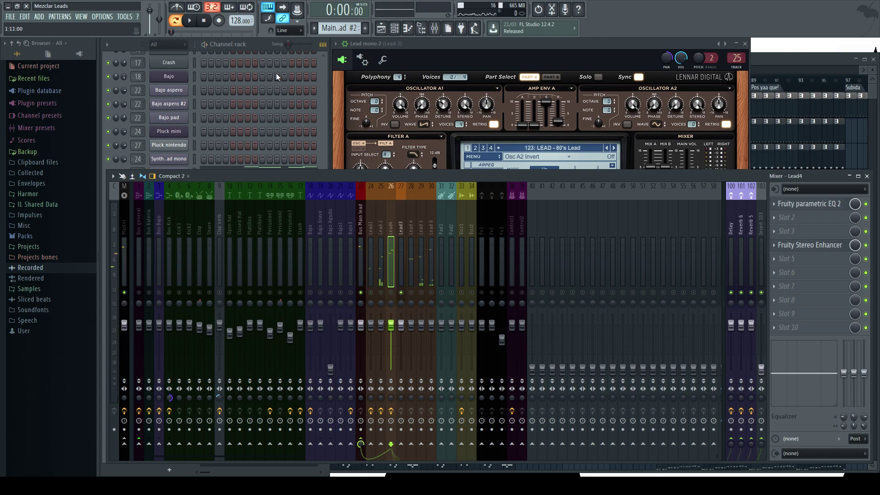
Select the Lead3 mixer track, listen to it alone and check its channel in the channel rack.
key("space")
left_click(401, 215)
key("space")
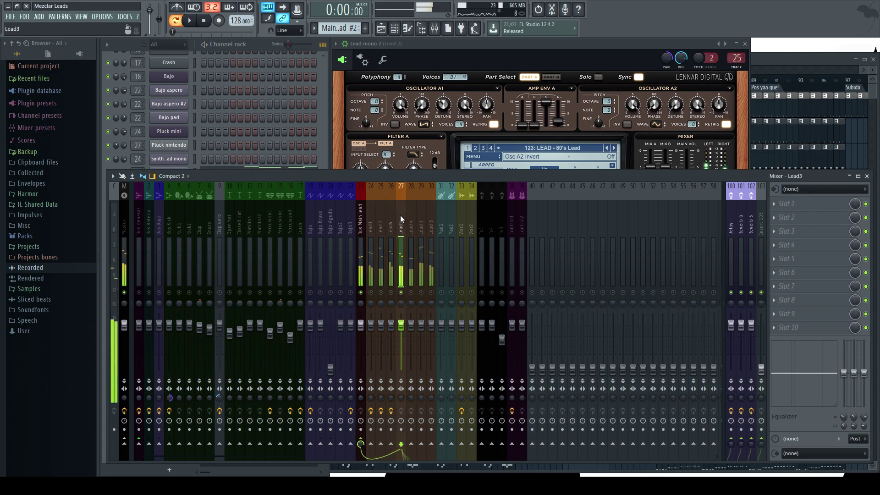
left_click(255, 40)
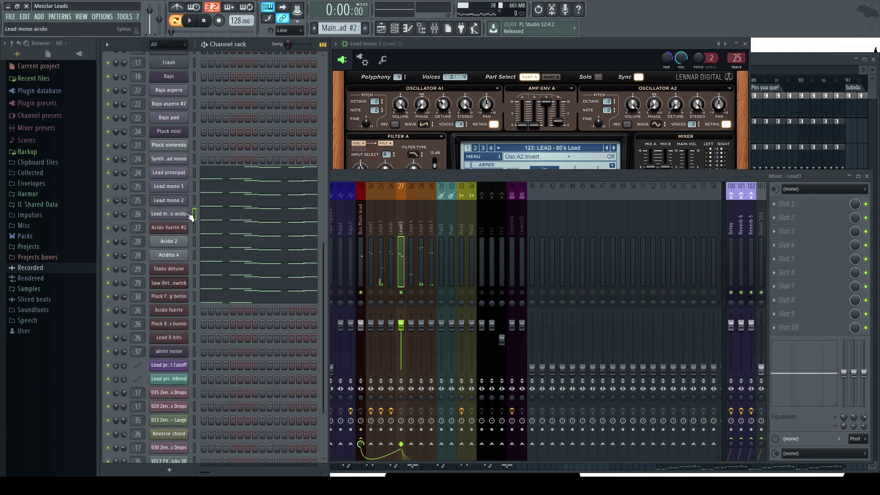
left_click(500, 177)
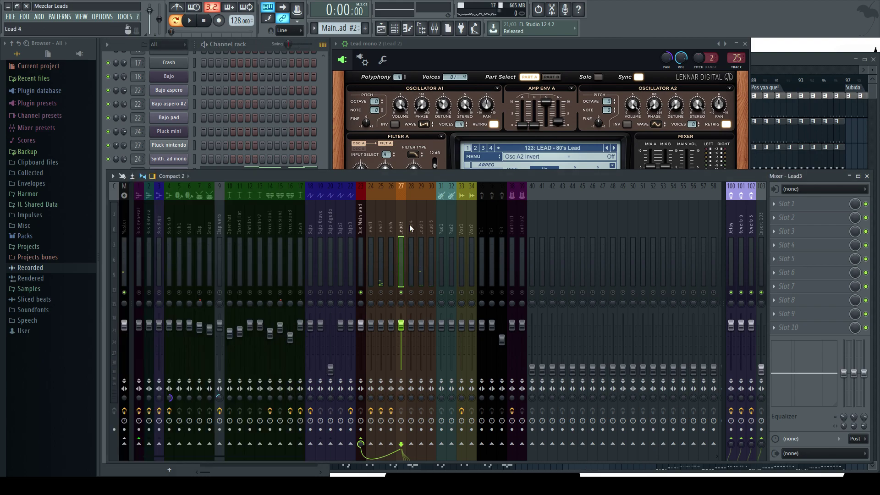
Play the arrangement in song mode from the Reviente marker to hear Lead3 with its filter cutoff automation.
left_click(769, 57)
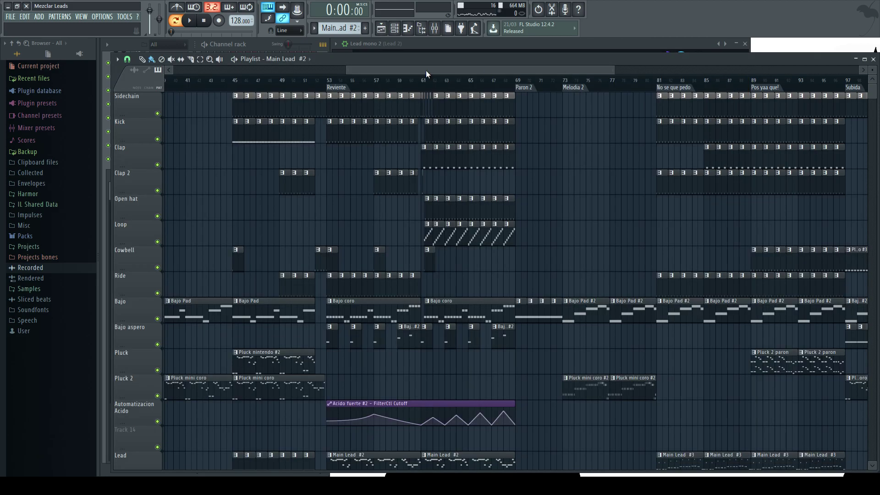
left_click(264, 46)
left_click(369, 254)
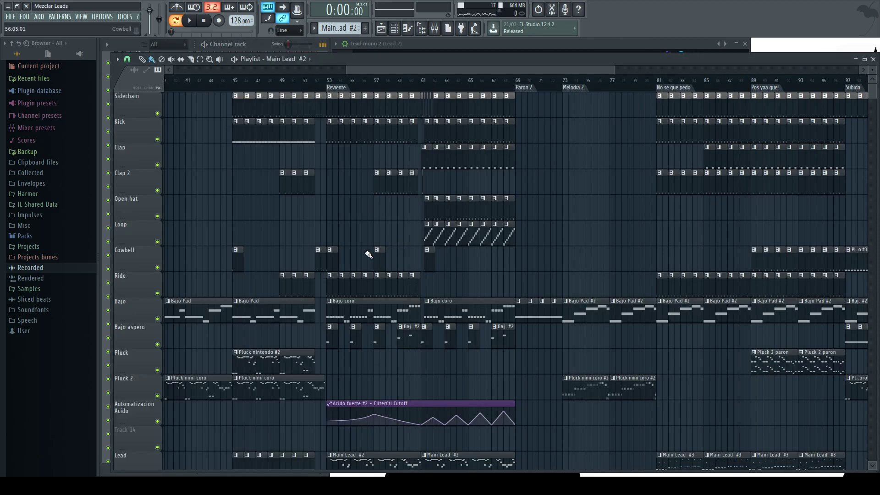
left_click(338, 88)
key("space")
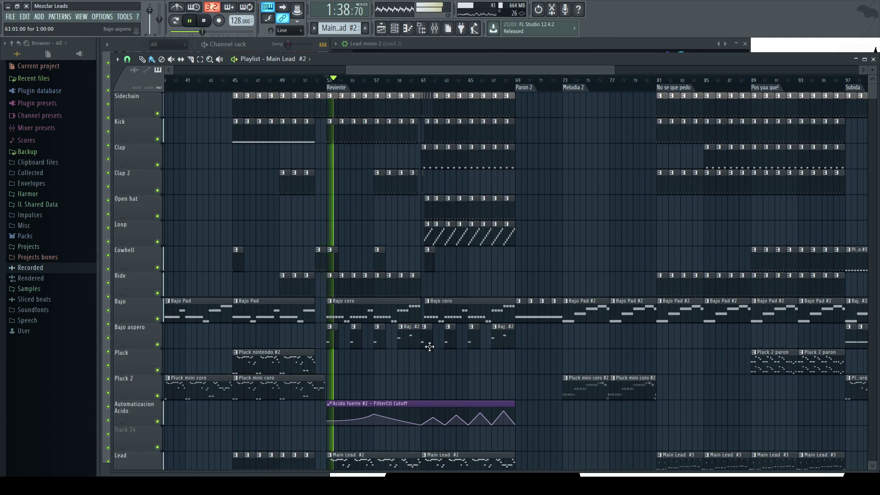
left_click(260, 44)
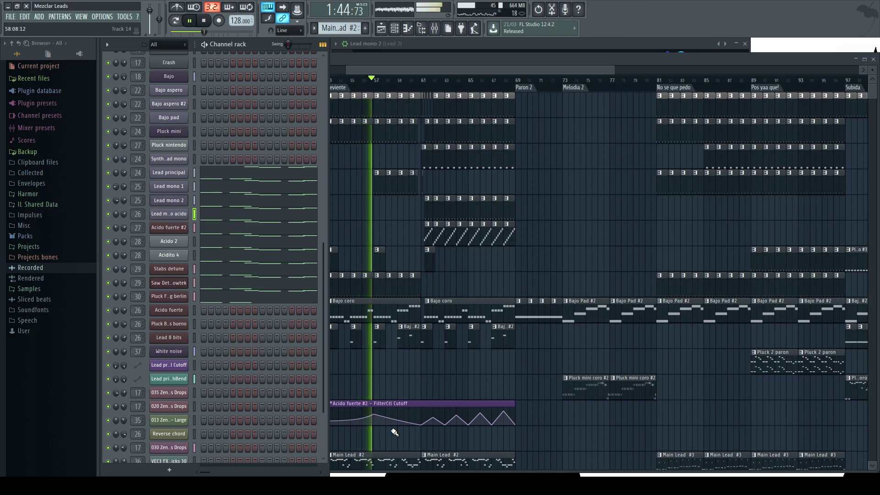
Load Fruity Parametric EQ 2 into effect slot 3 of Lead3, enlarge its window to watch the spectrum, close it and stop playback.
key("F9")
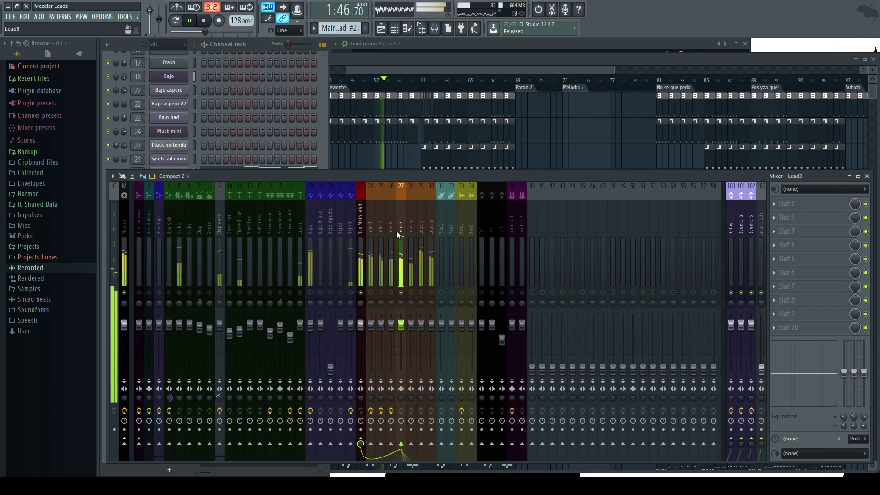
left_click(786, 231)
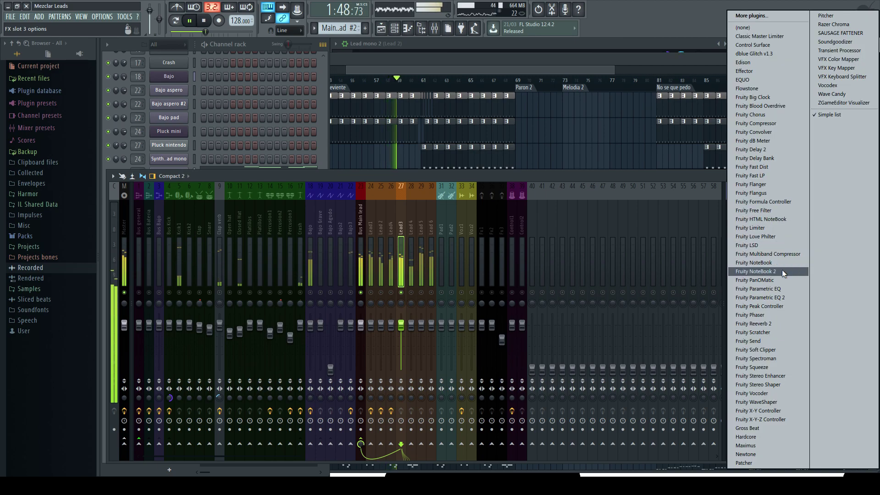
left_click(774, 297)
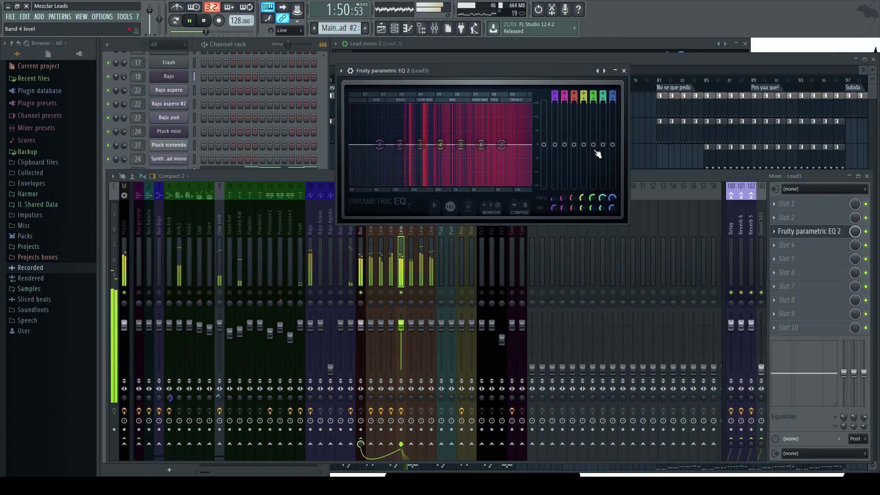
left_click_drag(628, 223, 686, 280)
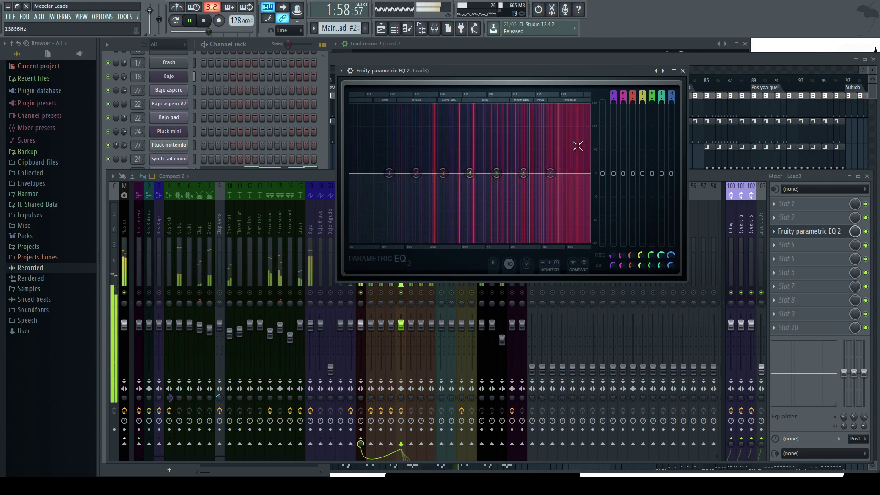
key("Escape")
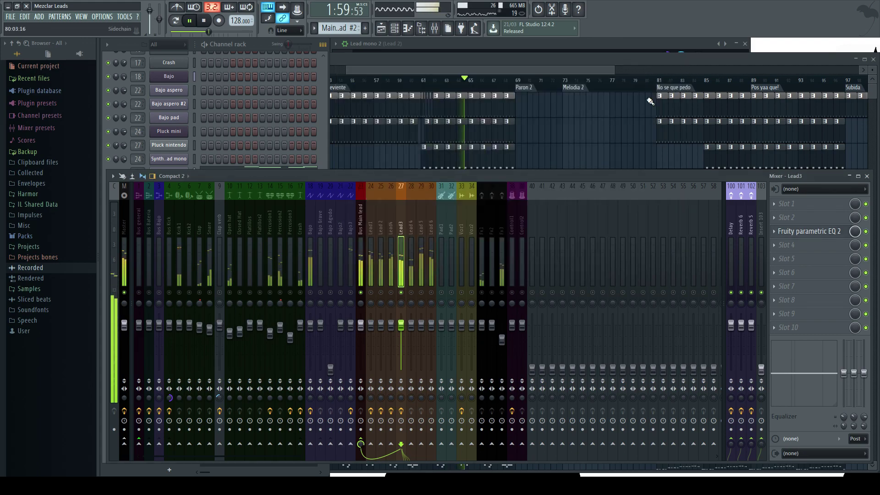
key("space")
left_click(248, 44)
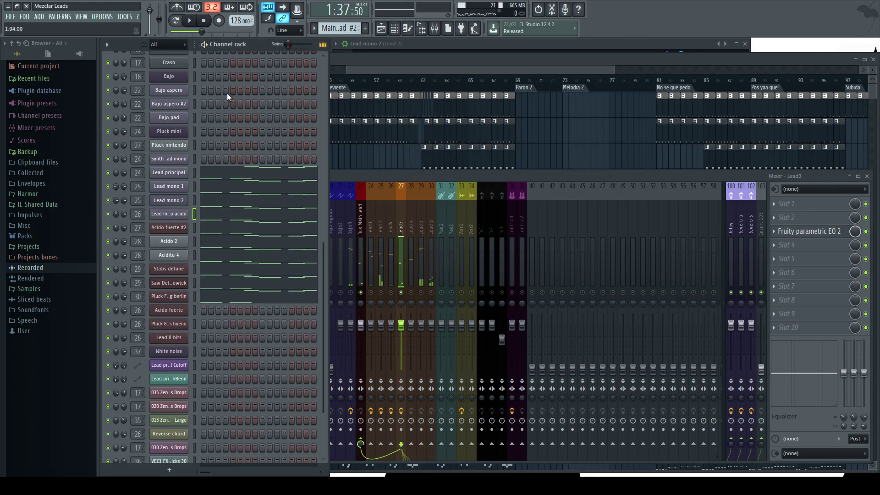
Set a playlist time selection from bar 53 to bar 61 at the Reviente marker, reopen the mixer and play it.
mouse_move(445, 73)
left_mouse_down()
mouse_move(458, 68)
mouse_move(444, 70)
left_mouse_up()
scroll(355, 97, "up", 2, "ctrl")
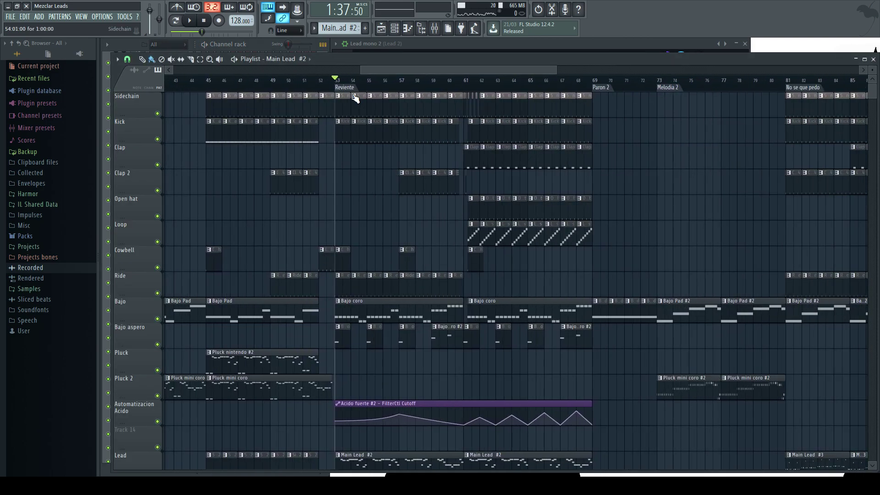
left_click_drag(338, 87, 458, 99)
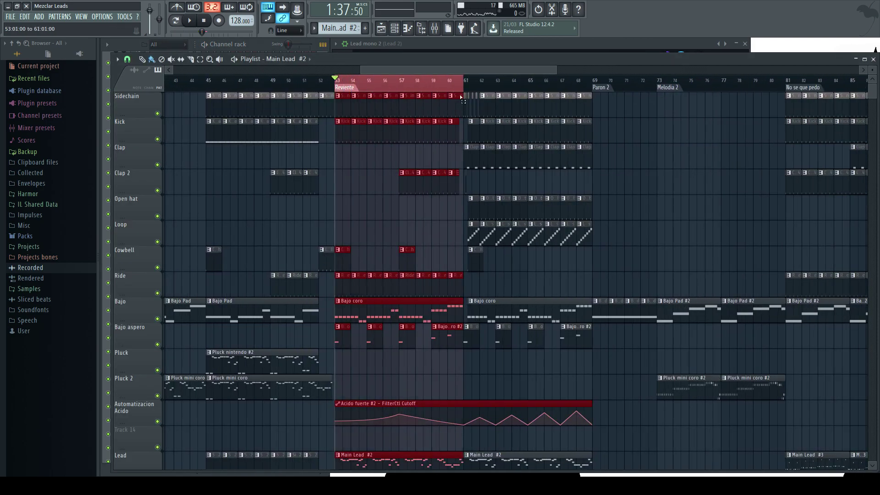
key("F9")
key("space")
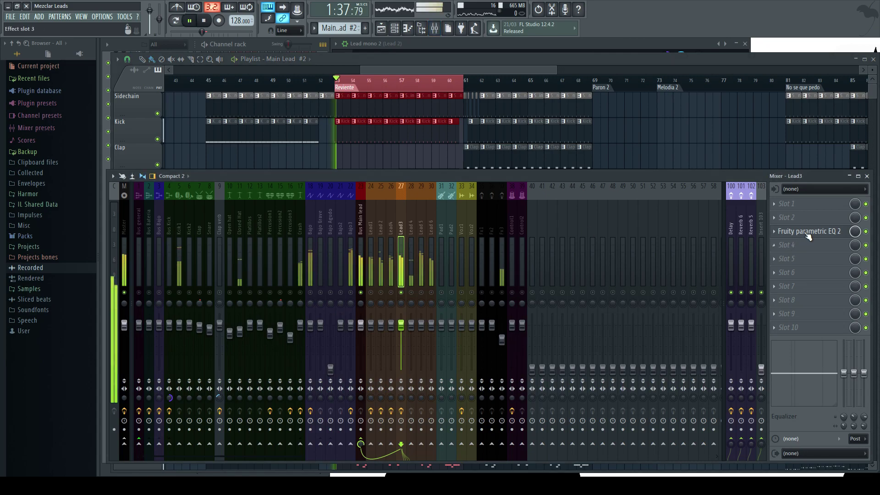
In Lead3's Fruity Parametric EQ 2, turn band 1 into a steep high-pass filter and raise its cutoff frequency while listening.
left_click(810, 231)
left_click_drag(476, 73, 471, 72)
key("space")
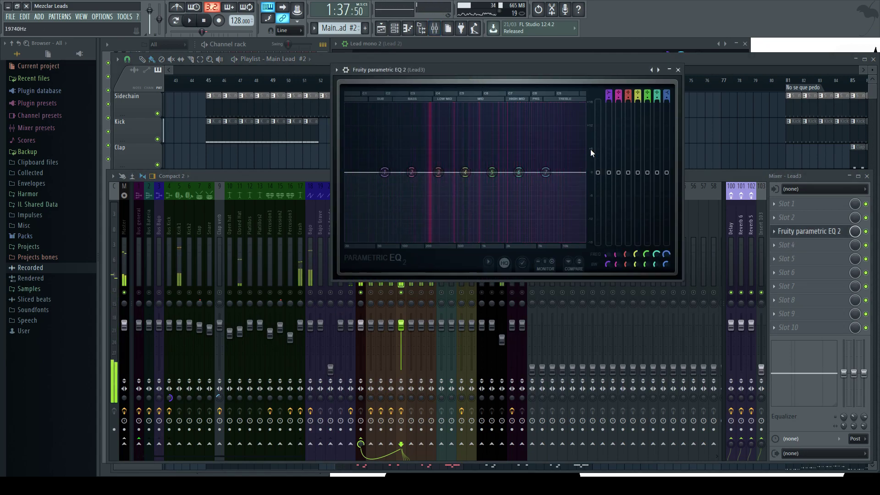
scroll(610, 95, "down", 2)
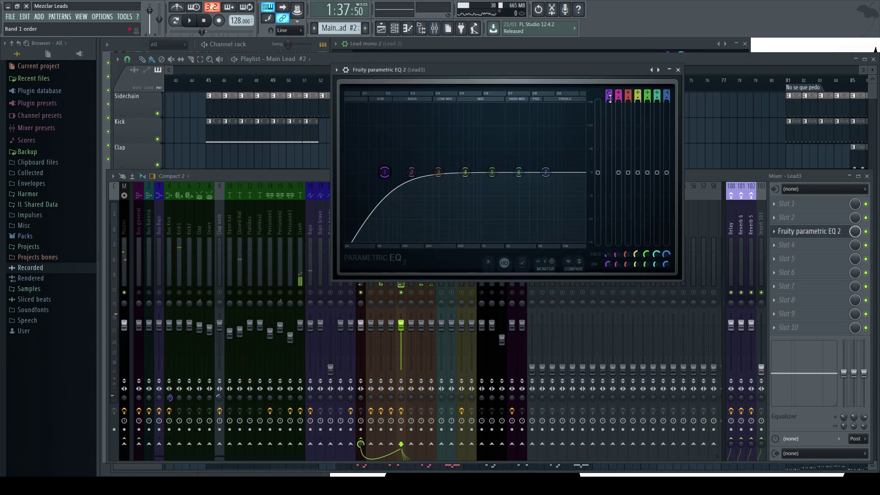
scroll(609, 99, "down", 1)
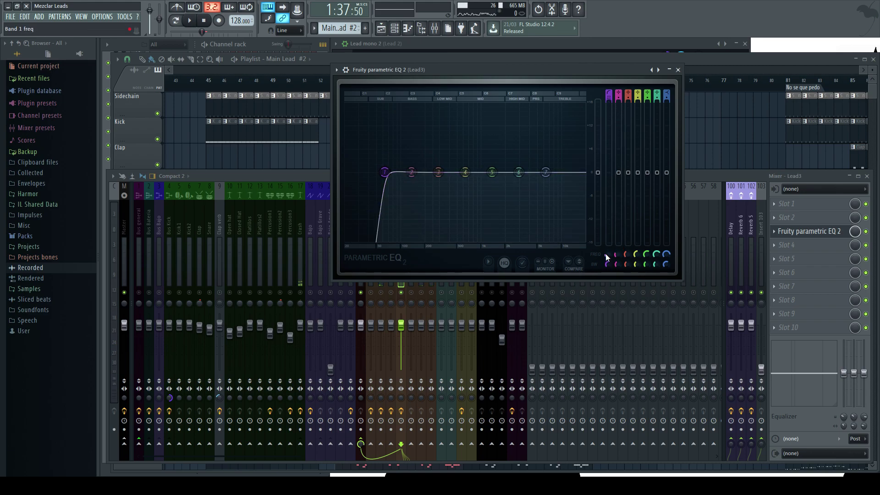
key("space")
mouse_move(607, 255)
left_mouse_down()
mouse_move(607, 244)
mouse_move(607, 266)
left_mouse_up()
key("space")
Cut band 2 near 176 Hz, boost band 3, and boost band 4 by about 3.1 dB at about 692 Hz.
left_click_drag(411, 172, 421, 177)
key("space")
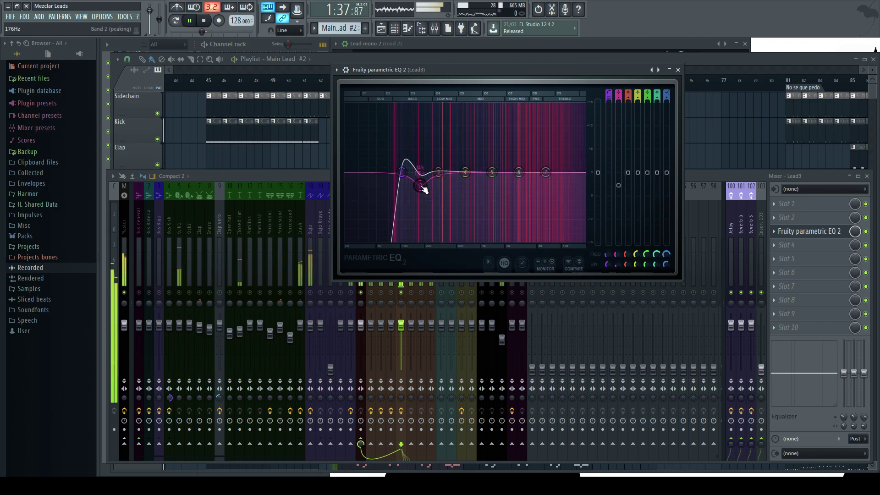
key("space")
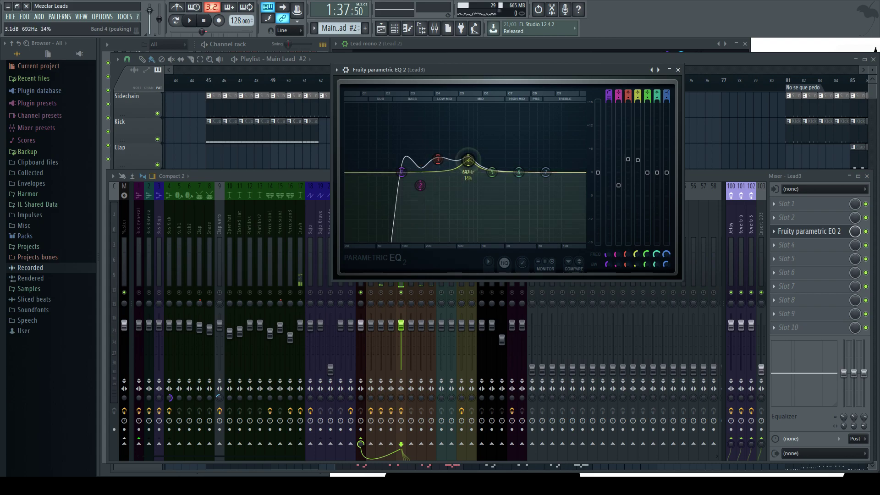
Lower the Lead3 equalizer's high bands 5, 6 and 7 and boost bands 3 and 4 slightly more during playback.
left_click_drag(519, 175, 518, 184)
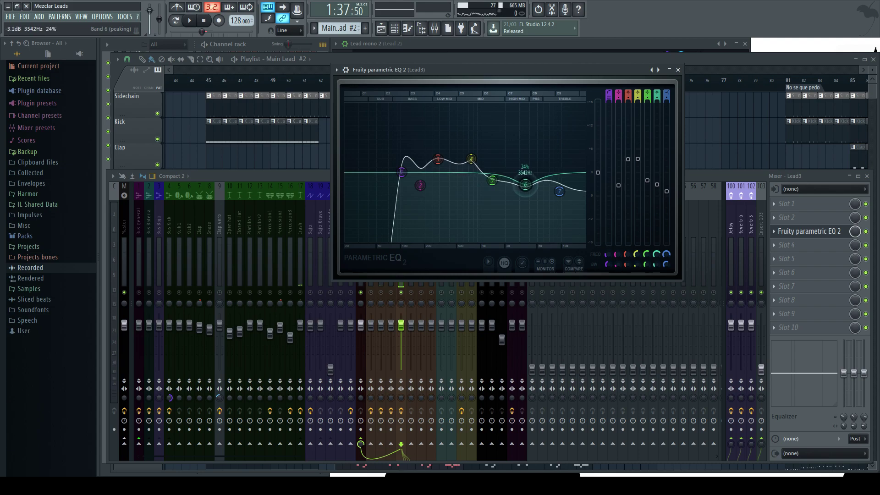
key("space")
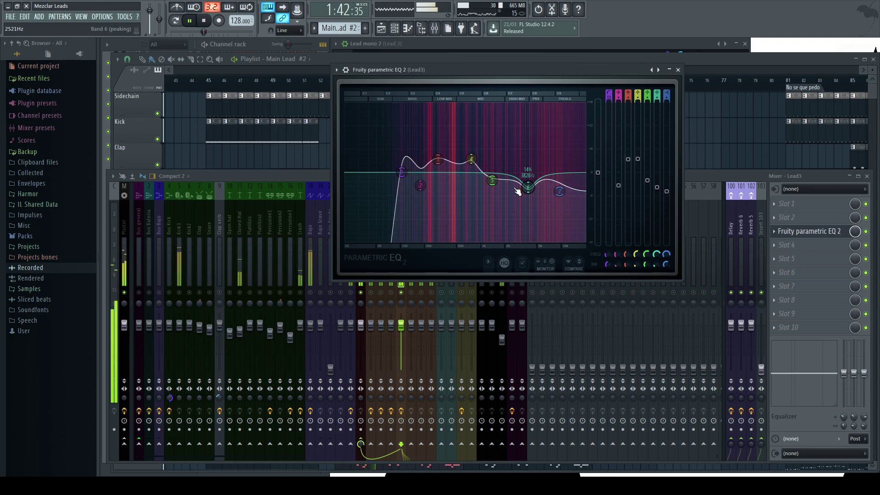
left_click_drag(438, 161, 466, 155)
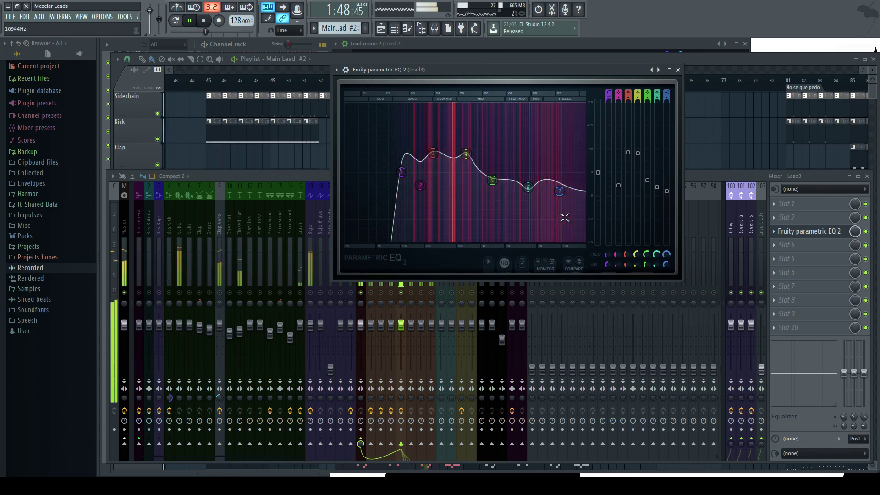
Enable Lead1, Lead 2 and Lead4 alongside Lead3 in the mixer and listen to the four tracks together.
left_click(699, 175)
key("space")
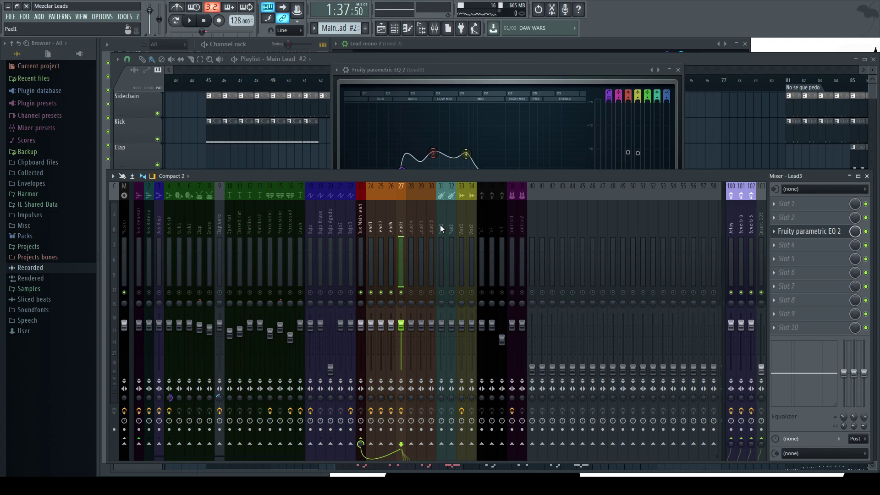
key("space")
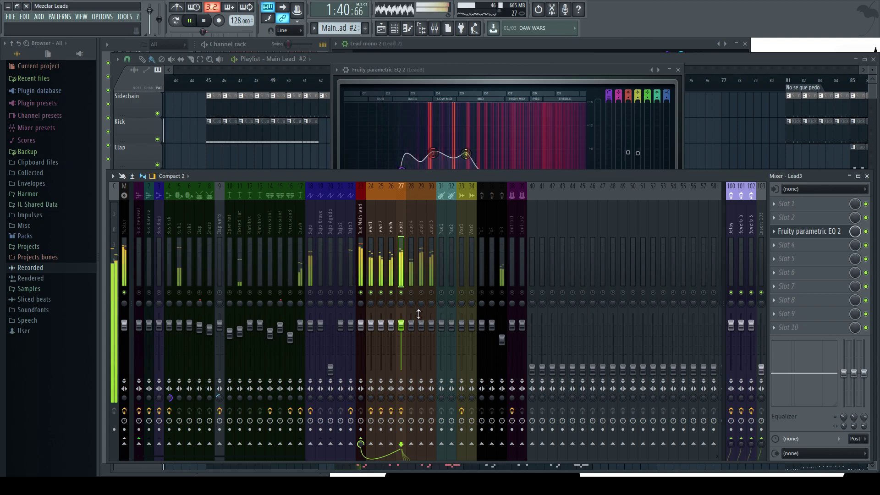
key("space")
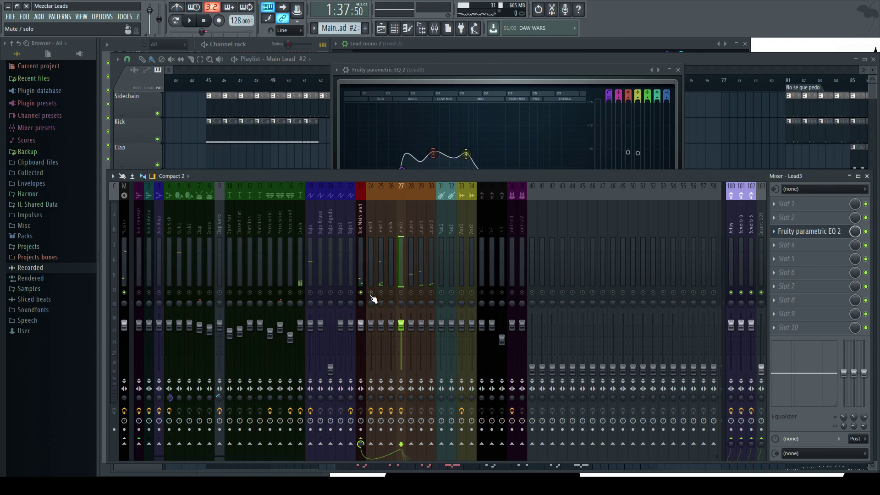
Select and solo the Lead 4 mixer track, play the selection and show its channels in the channel rack.
left_click(413, 218)
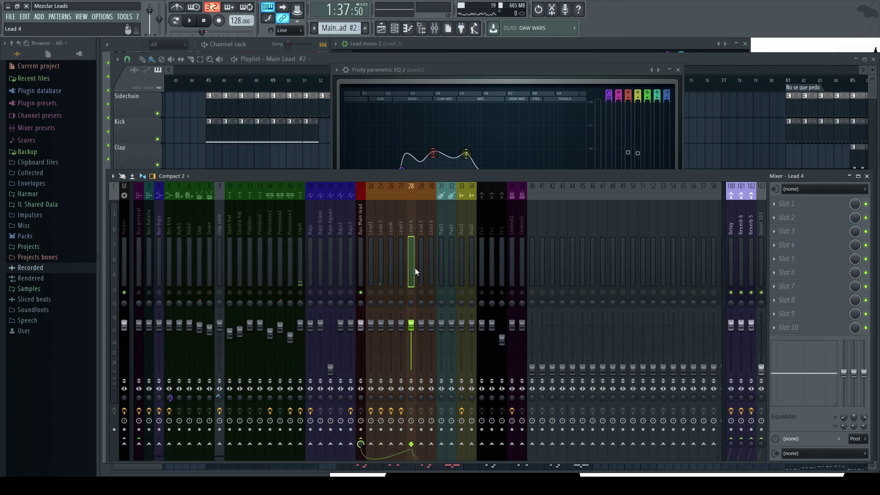
left_click(404, 235)
left_click(411, 224)
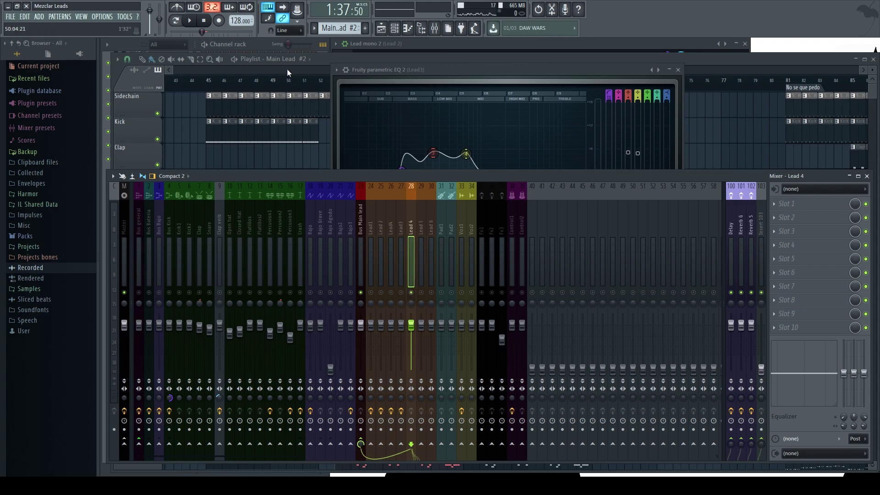
key("space")
left_click(259, 45)
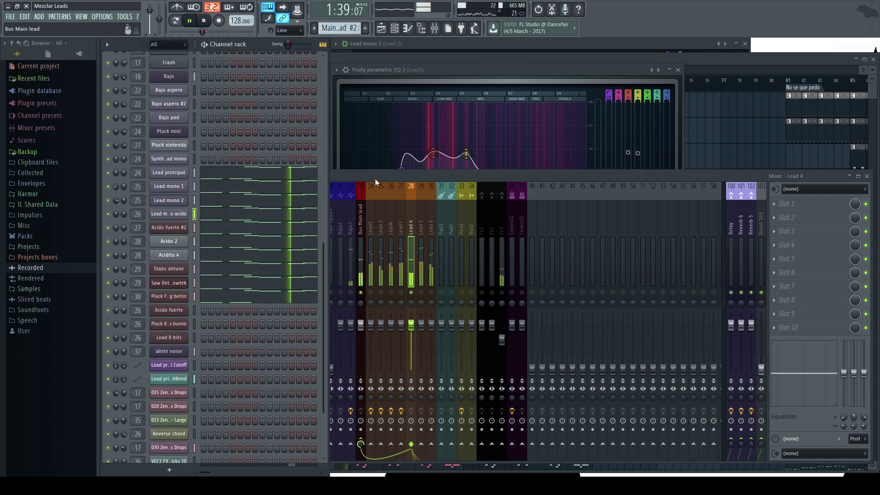
Close the Lead3 equalizer window, stop playback and select the Lead 4 mixer track again.
left_click(420, 227)
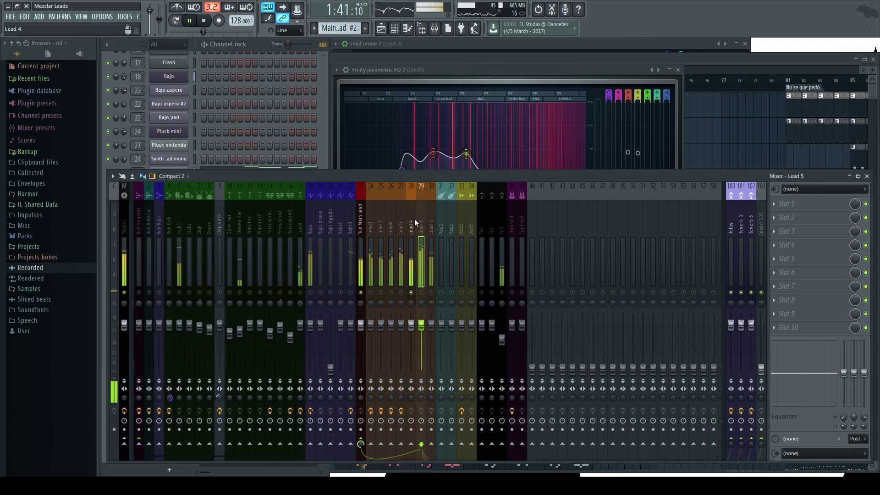
left_click(678, 69)
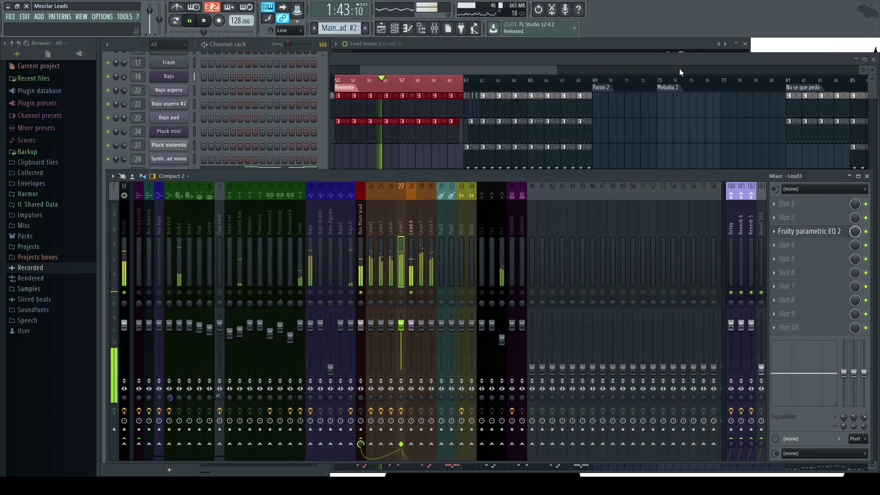
key("space")
left_click(409, 223)
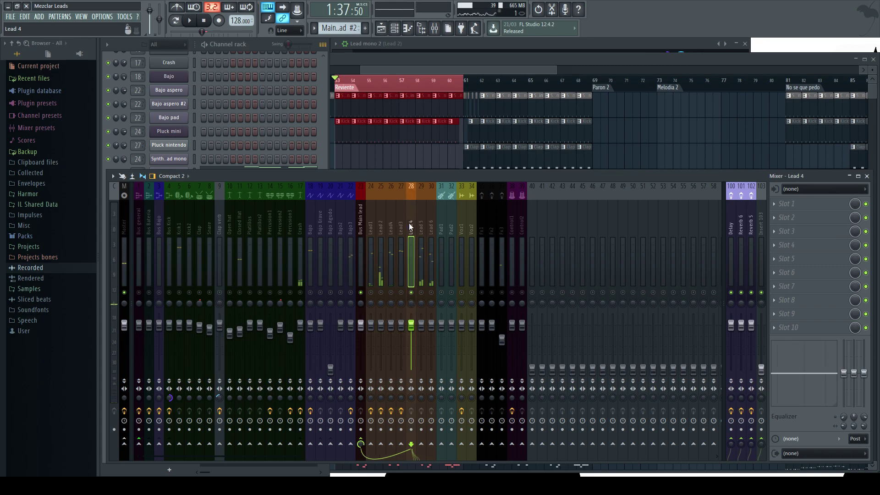
Load Fruity Blood Overdrive into effect slot 2 of Lead 4, set its PreAmp to about 0.34 and close it.
left_click(775, 220)
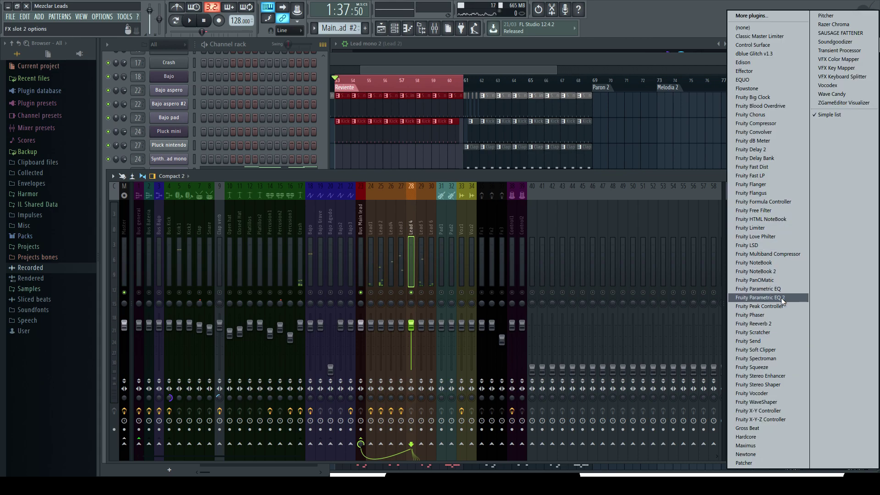
left_click(766, 106)
left_click_drag(288, 148, 533, 84)
key("space")
scroll(576, 103, "down", 2)
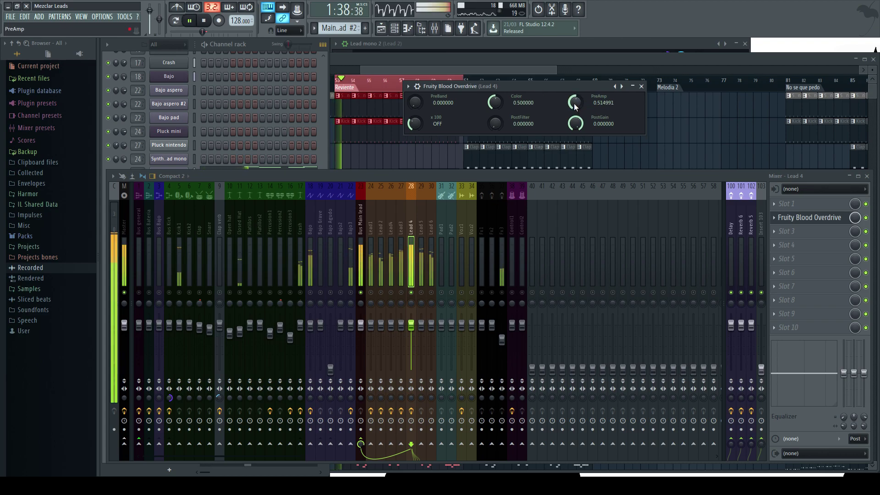
scroll(575, 103, "down", 3)
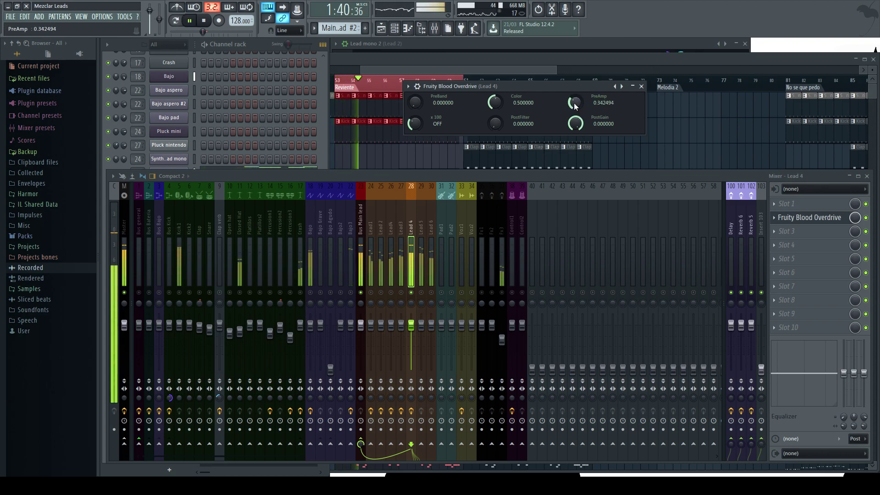
left_click(641, 86)
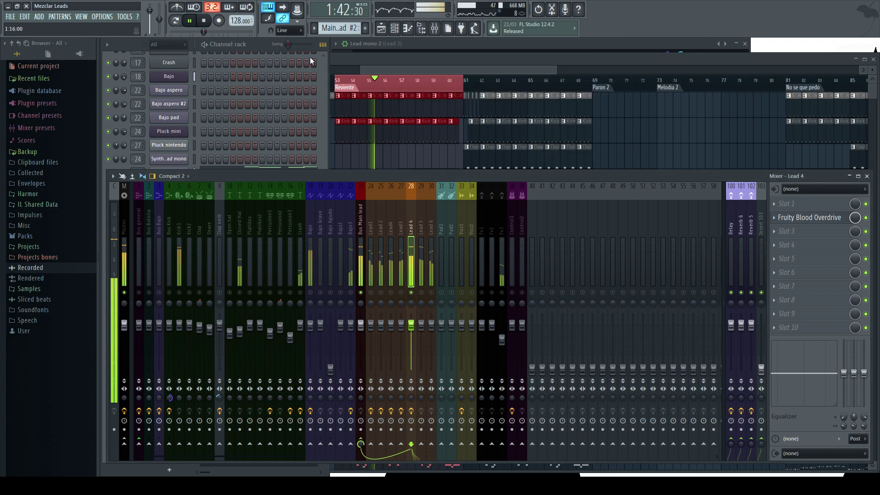
Select the Acidito 4 channel, preview its sound alone and listen to Lead 4 with the overdrive in the selected section.
key("space")
left_click(260, 46)
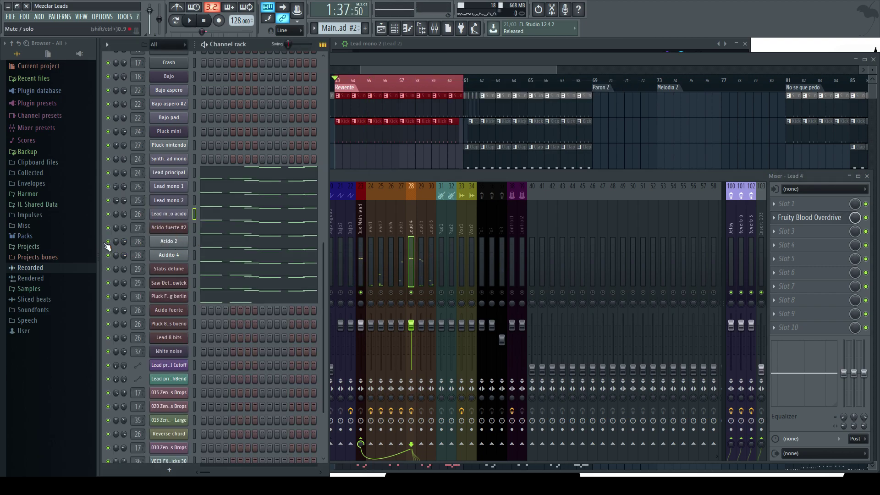
left_click(195, 243)
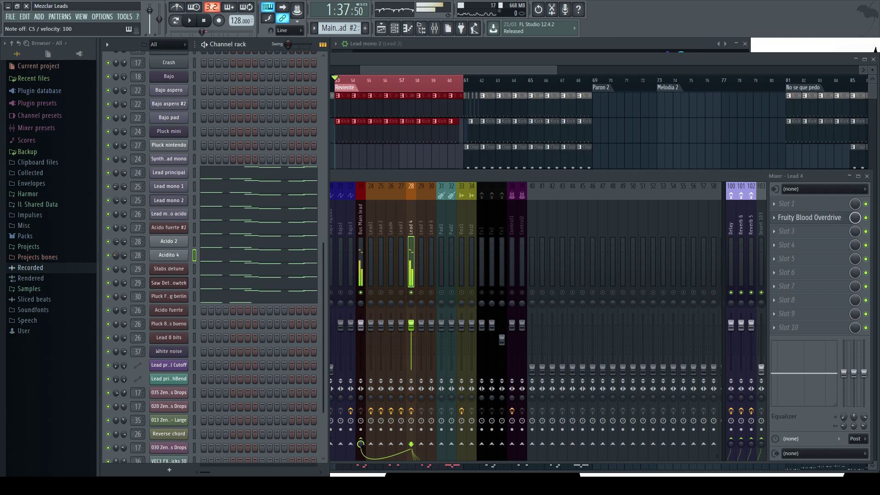
left_click(411, 180)
key("space")
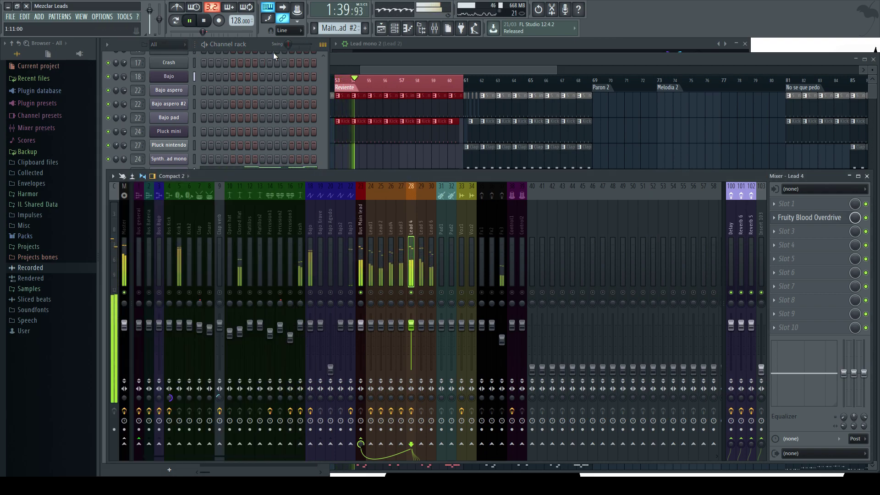
key("space")
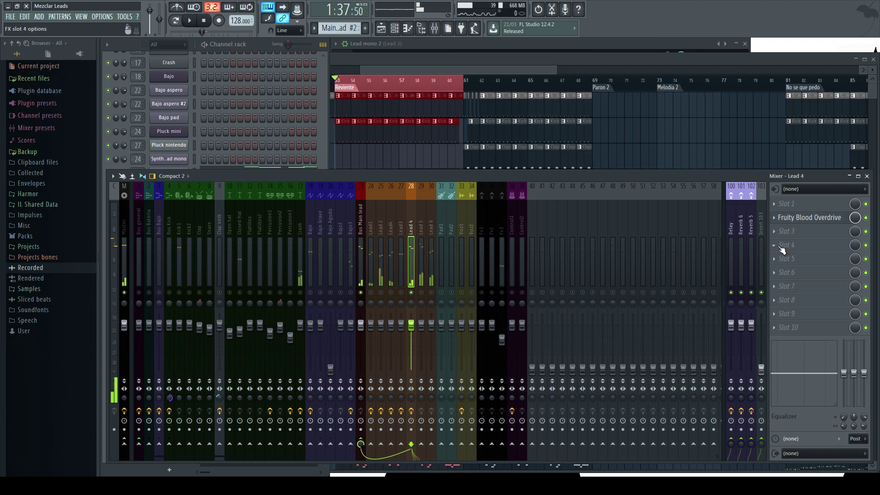
Load Fruity Parametric EQ 2 into effect slot 4 of Lead 4, then enlarge and reposition its window.
left_click(782, 248)
left_click(791, 295)
left_click_drag(372, 174, 450, 87)
left_click_drag(558, 234, 659, 355)
left_click_drag(428, 80, 445, 64)
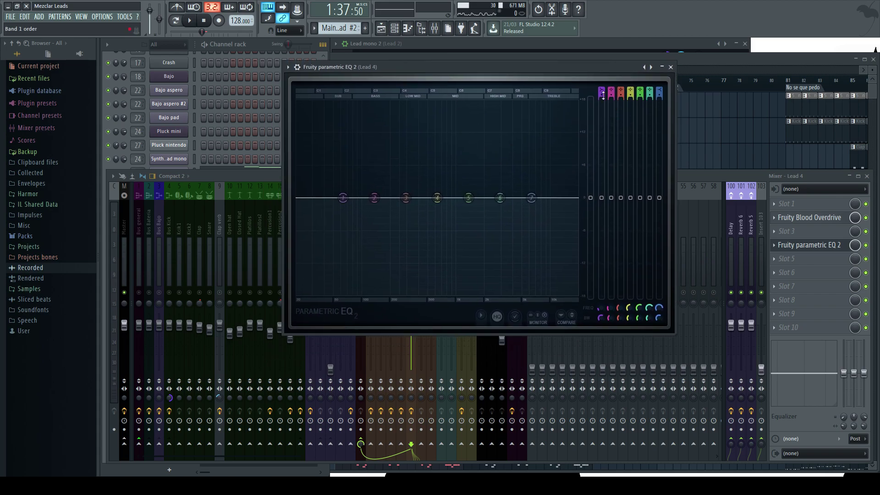
Turn band 1 of the Lead 4 equalizer into a steep high-pass filter, raise its cutoff and start playback.
left_click_drag(602, 92, 601, 119)
mouse_move(601, 317)
left_mouse_down()
mouse_move(601, 329)
mouse_move(600, 303)
left_mouse_up()
key("space")
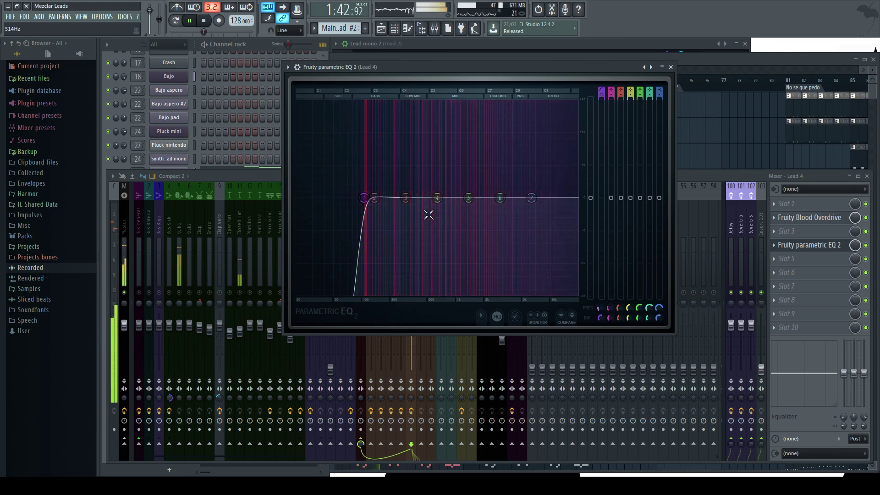
Cut bands 4, 5 and 7 of the Lead 4 equalizer, boost band 3 slightly and dip band 2 near 174 Hz.
left_click_drag(437, 198, 490, 229)
left_click_drag(531, 198, 544, 278)
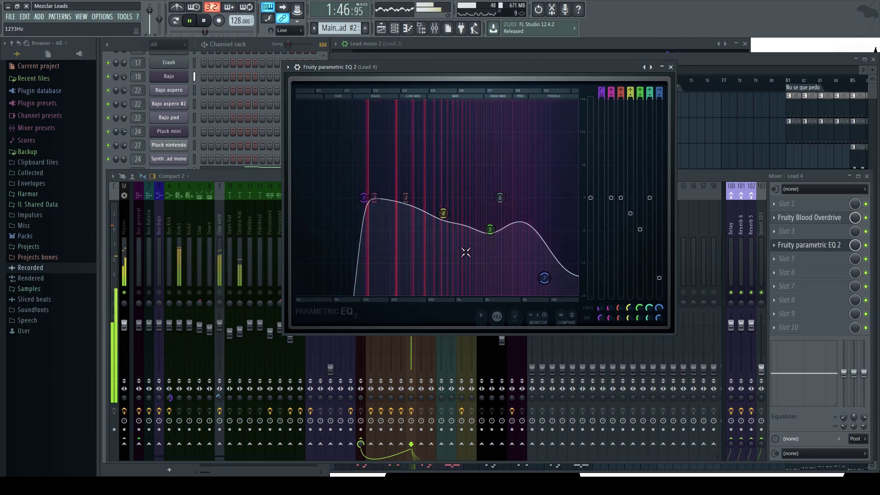
left_click_drag(450, 220, 445, 219)
left_click_drag(406, 198, 392, 209)
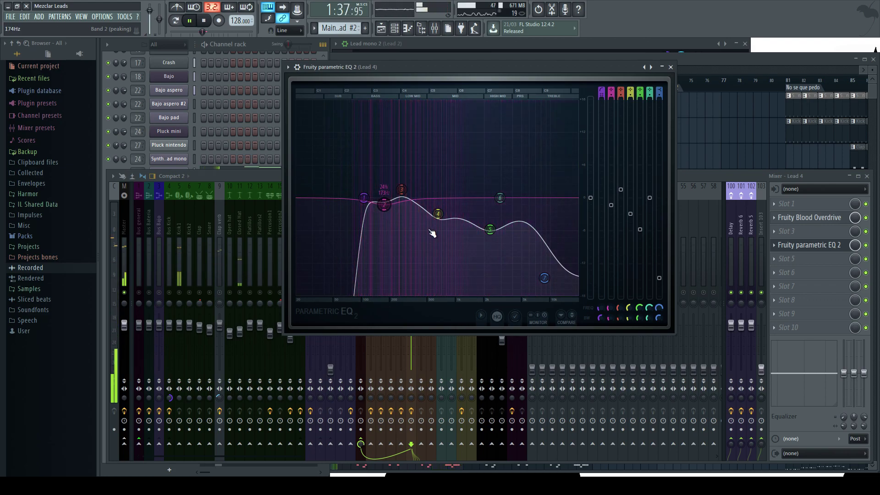
Raise Lead 4's high-pass cutoff to 122 Hz, lower the equalizer's main level to about -2.5 dB, close it and stop playback.
left_click_drag(600, 309, 599, 304)
left_click_drag(598, 204, 595, 216)
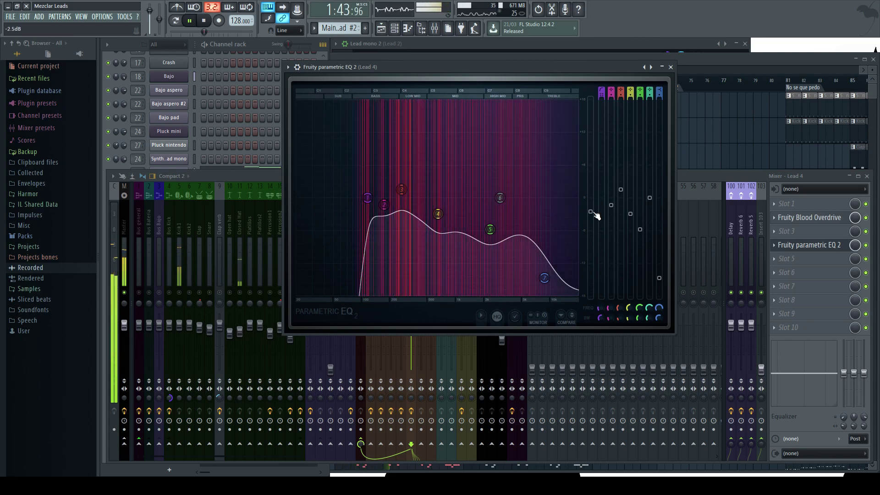
scroll(603, 308, "up", 3)
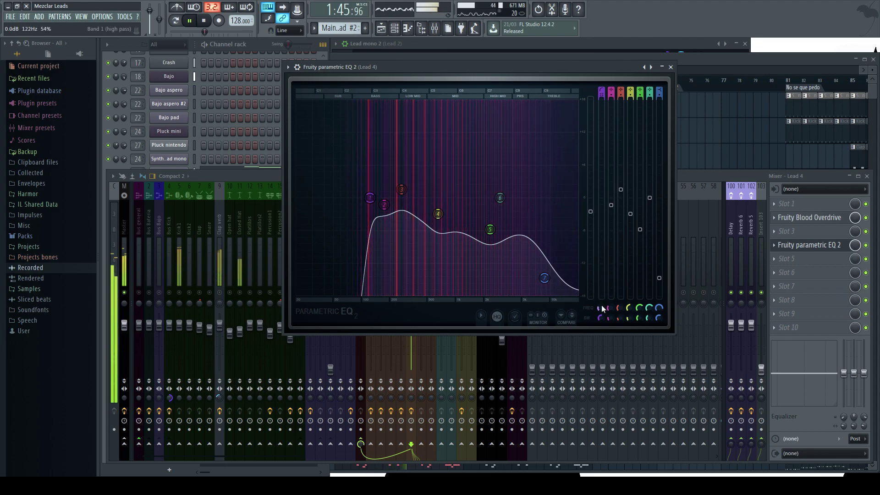
key("Escape")
key("space")
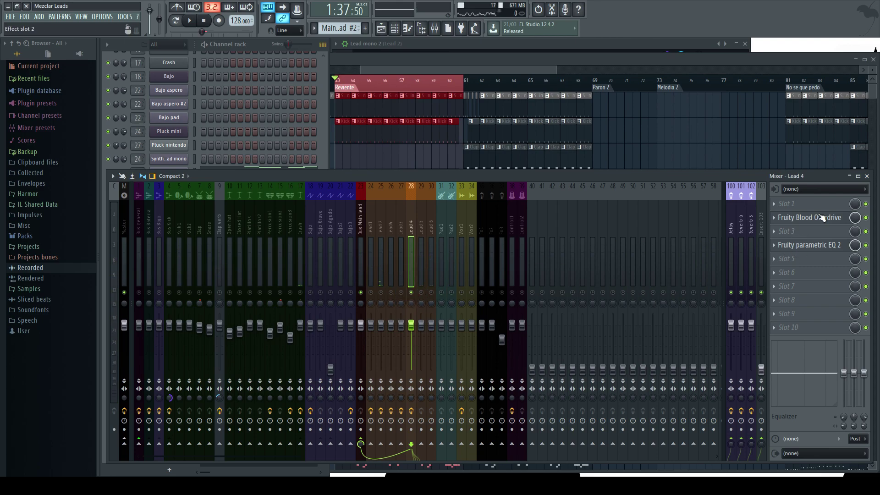
Audition Lead 4 in the loop, solo and select the Lead 5 mixer track, and check which channels feed it.
key("space")
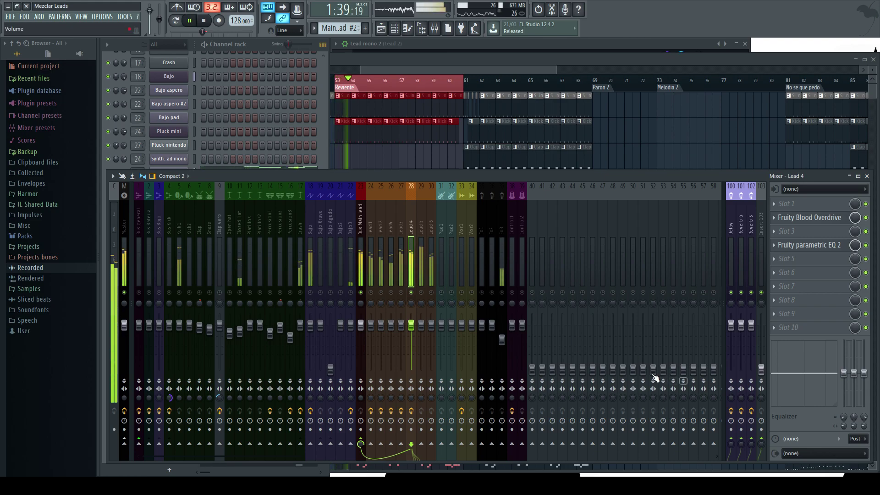
key("space")
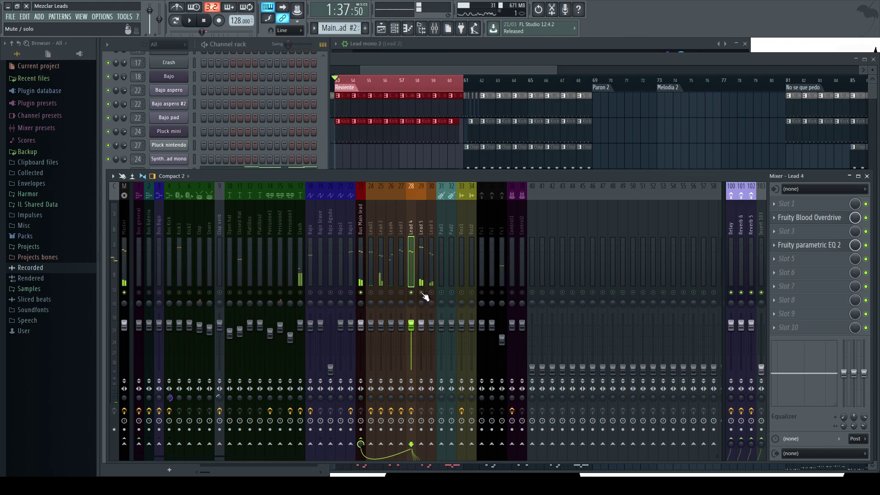
key("space")
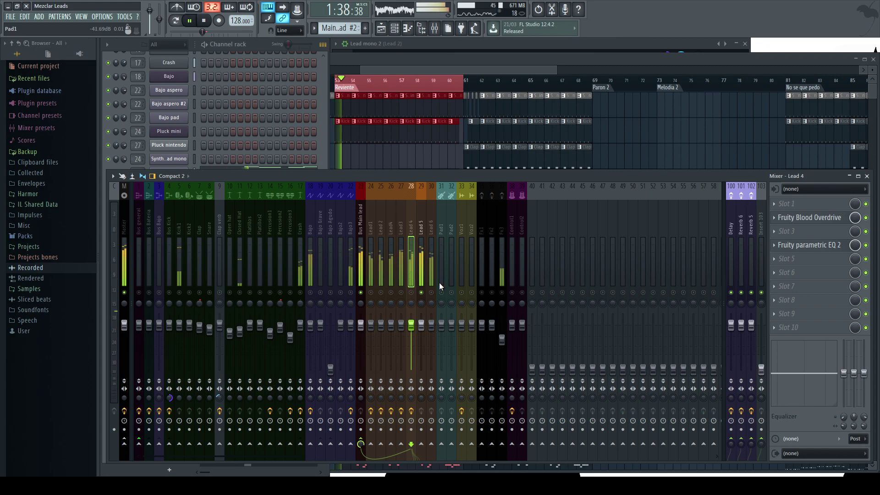
left_click(264, 48)
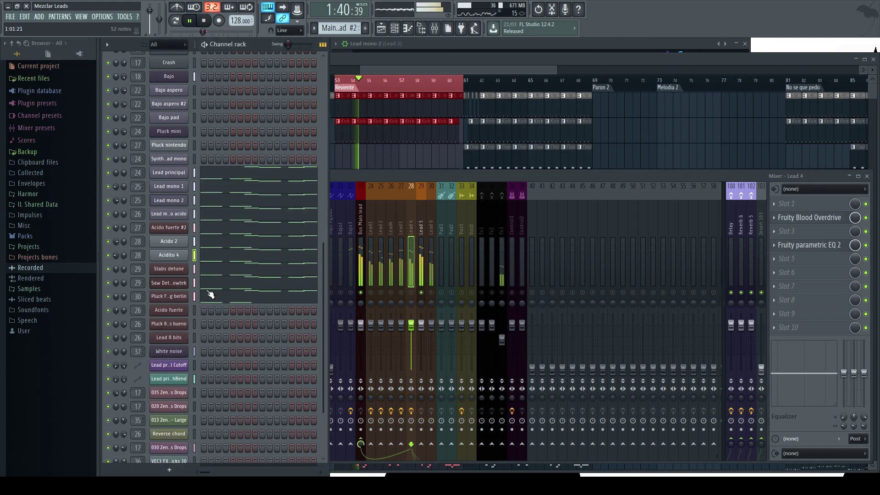
key("space")
left_click(424, 217)
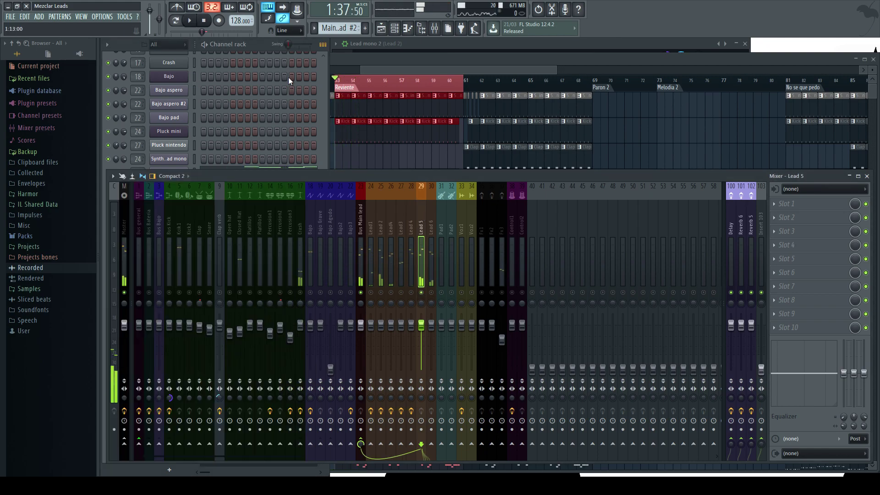
Open the Stabs detune synth, try its sound with a test note, and play the loop to hear Lead 5.
left_click(267, 49)
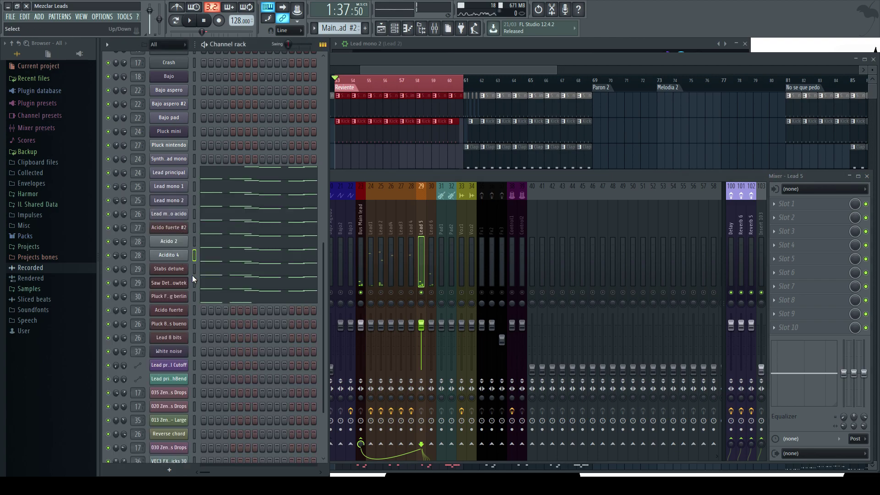
left_click(165, 270)
key("z")
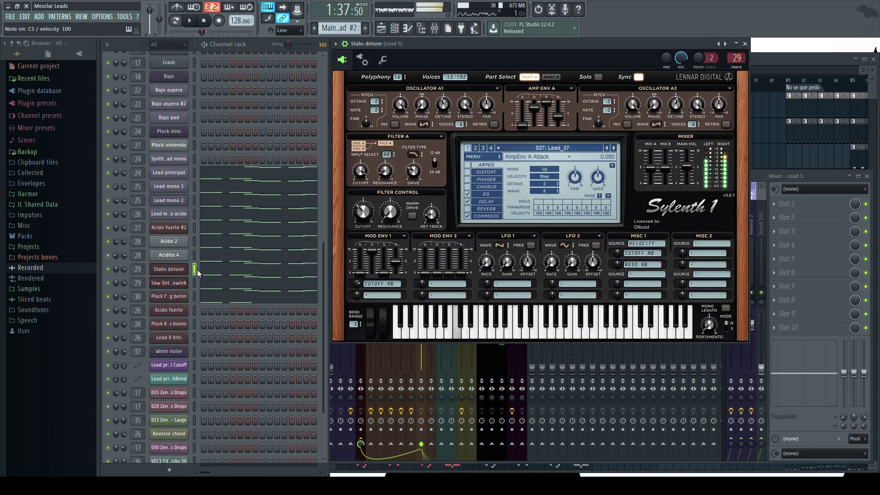
left_click(194, 282)
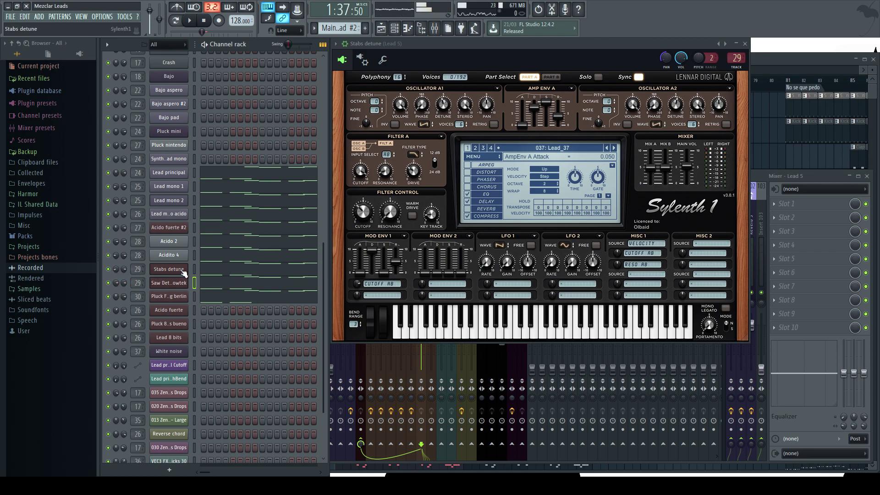
key("space")
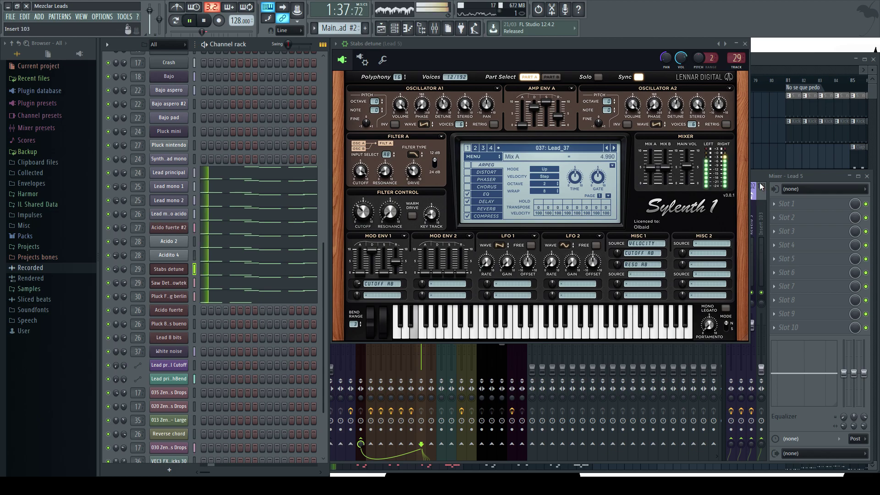
left_click(760, 174)
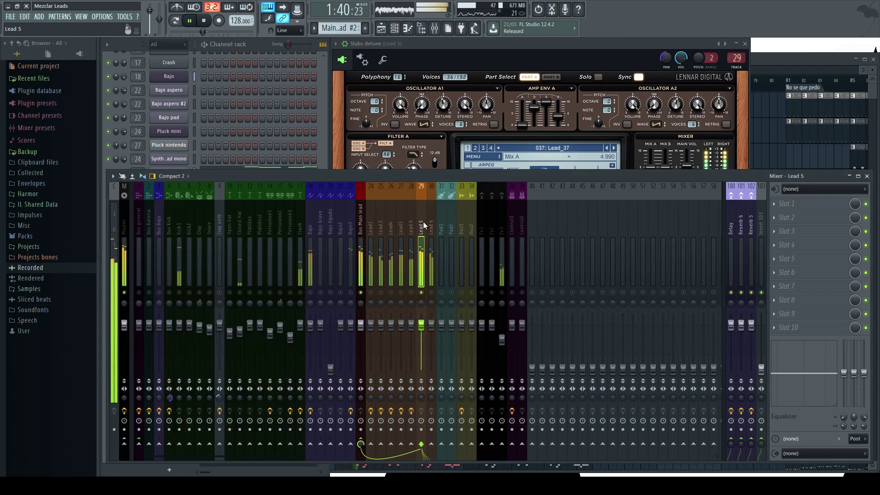
key("space")
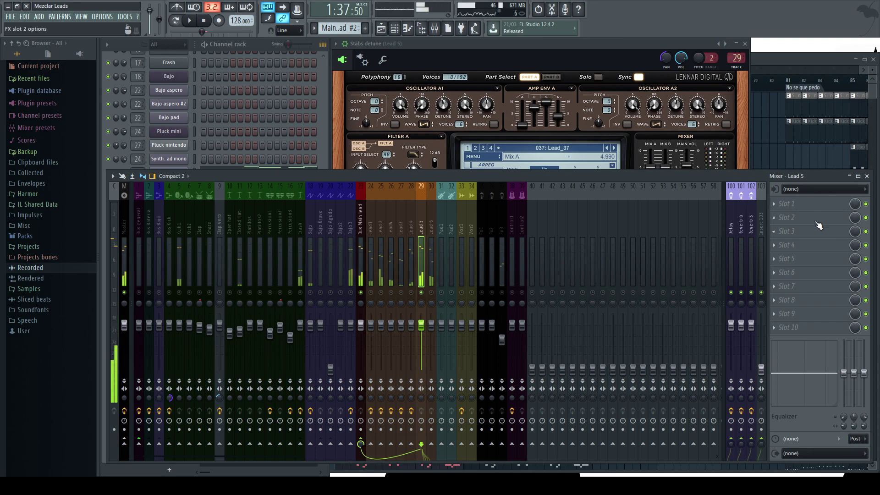
Load Fruity Parametric EQ 2 into effect slot 2 of Lead 5, enlarge and reposition its window, and play the loop briefly.
left_click(779, 222)
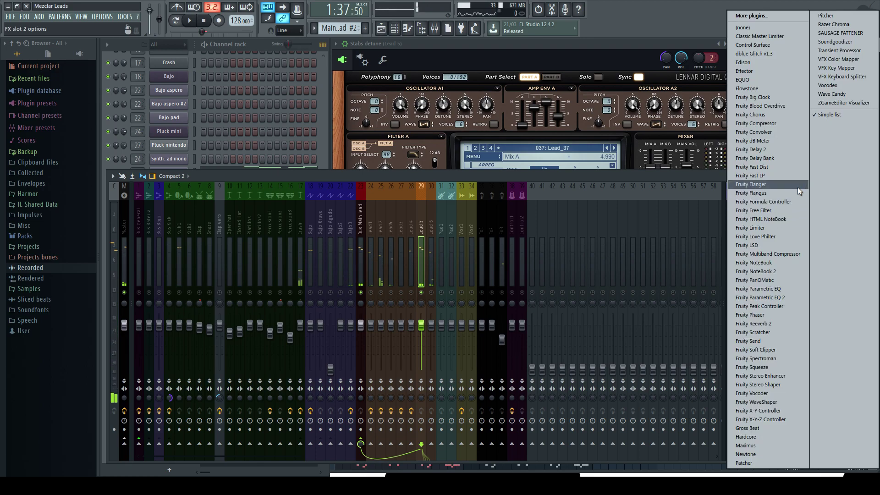
left_click(792, 302)
left_click_drag(354, 166, 406, 76)
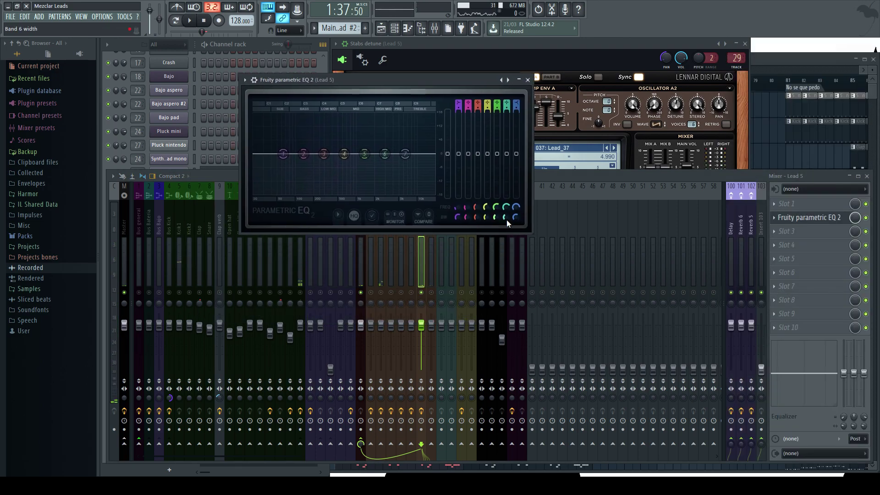
left_click_drag(533, 235, 609, 345)
key("space")
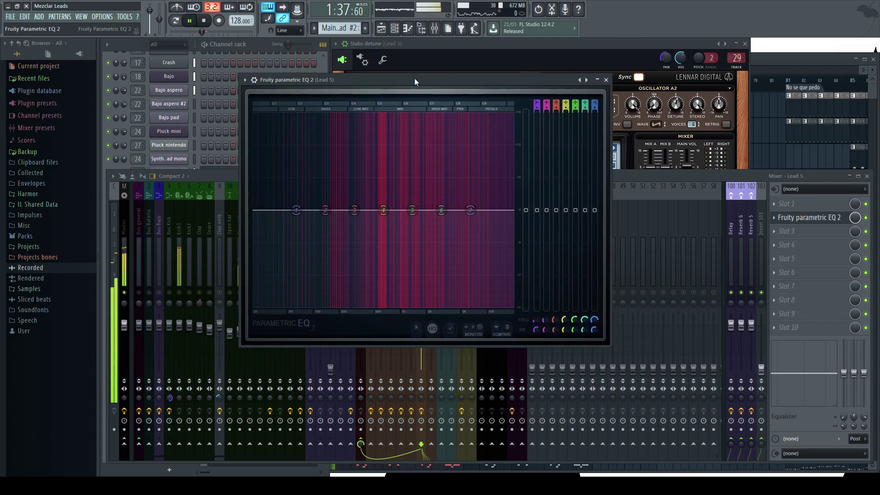
left_click_drag(321, 80, 351, 76)
key("space")
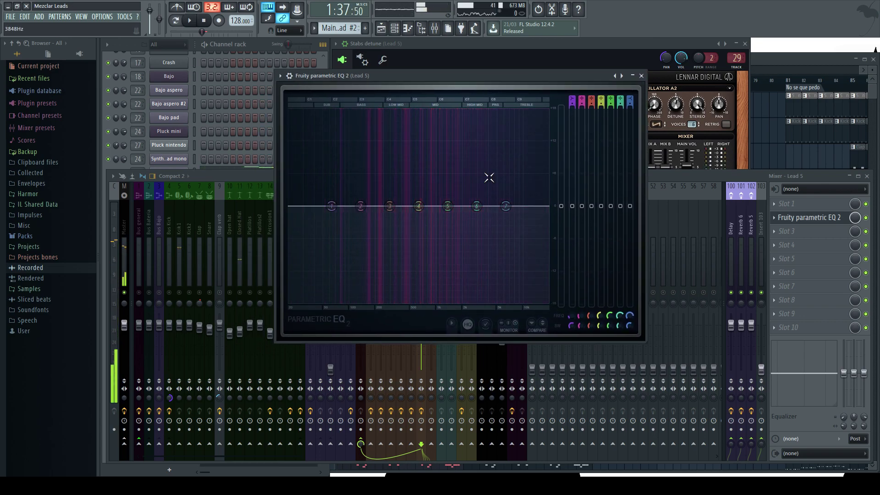
Turn band 1 of the Lead 5 equalizer into a steep high-pass filter and raise its cutoff to about band 2's frequency.
key("space")
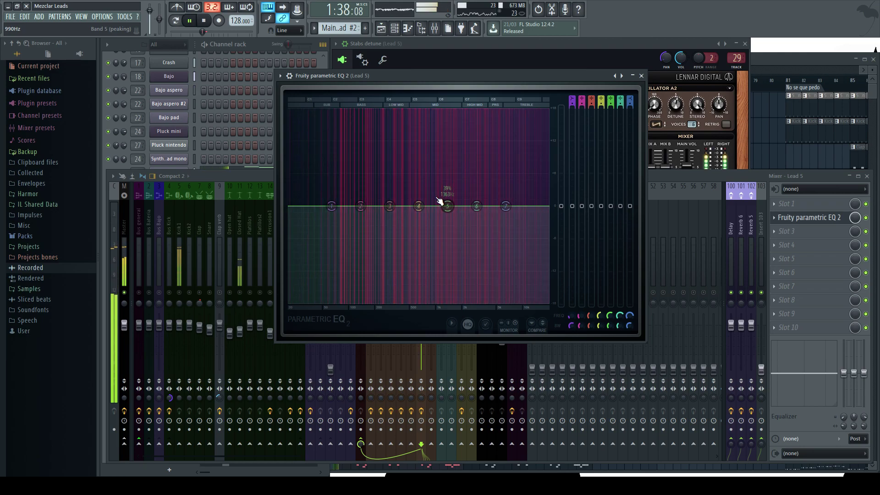
key("space")
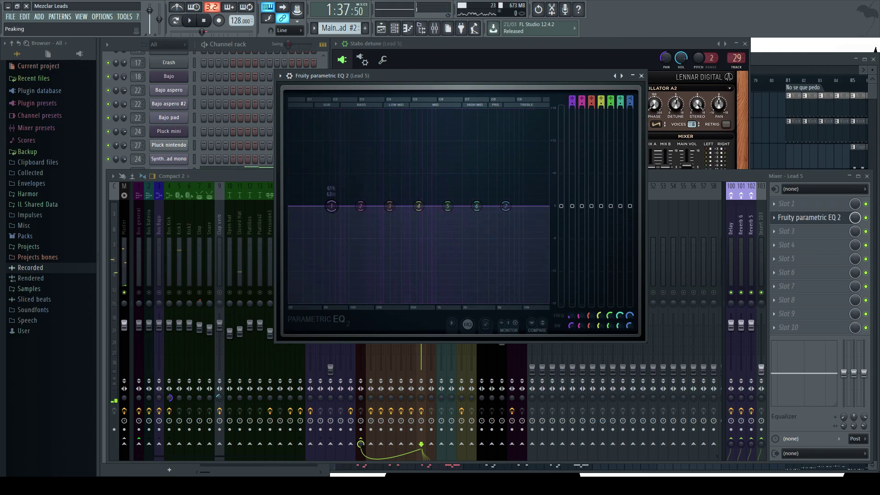
scroll(332, 206, "up", 2)
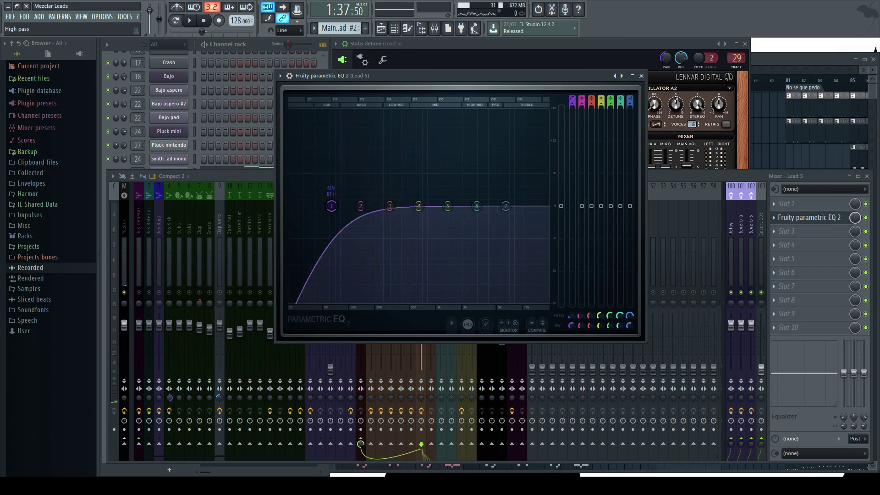
scroll(572, 329, "up", 2)
scroll(573, 103, "up", 1)
key("space")
left_click_drag(331, 207, 367, 207)
key("space")
Cut band 3 of the Lead 5 equalizer by about 4.4 dB near 640 Hz while checking playback.
key("space")
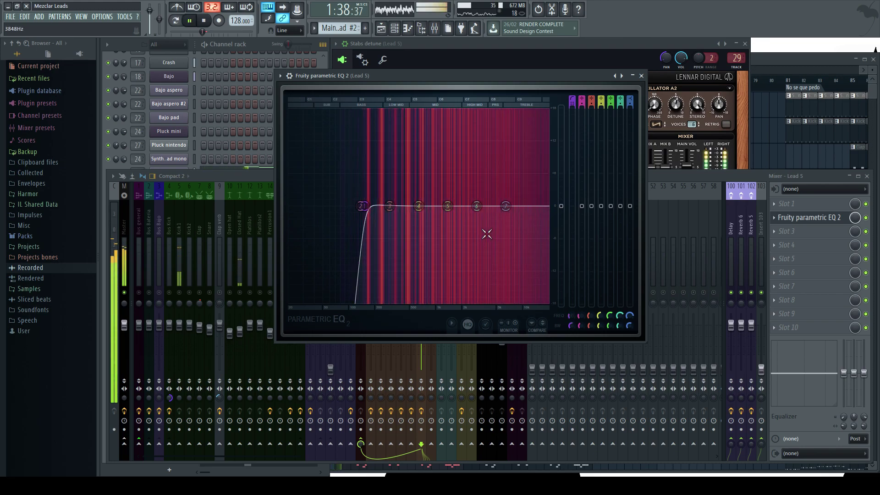
key("space")
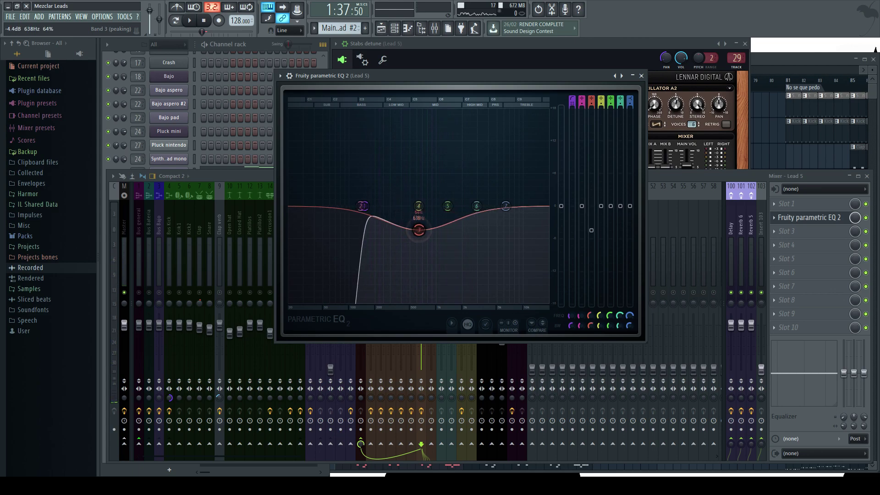
key("space")
left_click_drag(417, 236, 425, 236)
key("space")
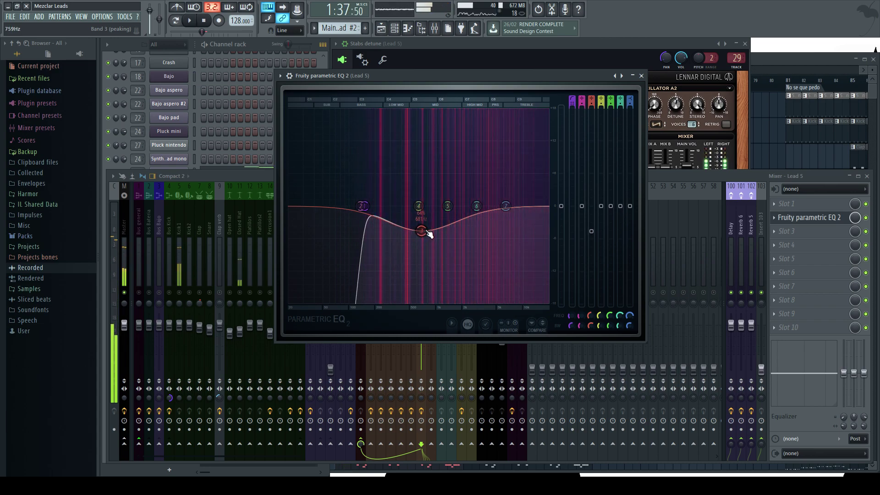
Bring the channel rack forward, then shrink the Lead 5 equalizer window and place it beside the rack.
key("F6")
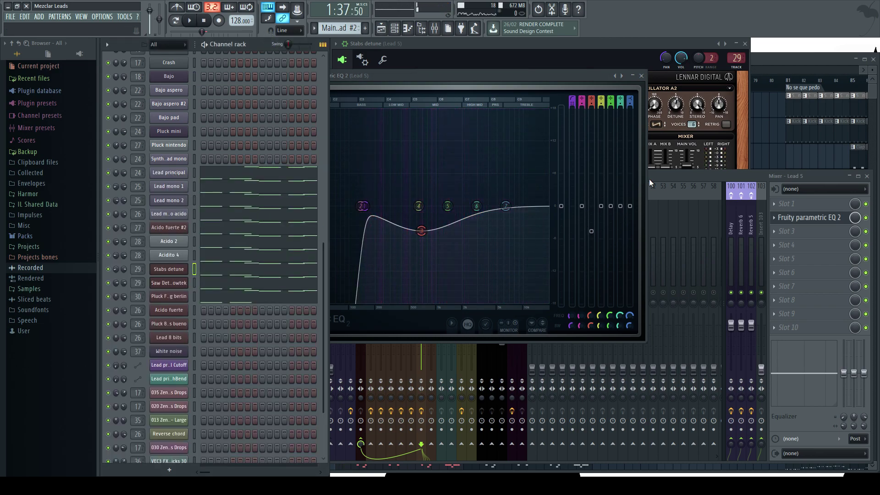
left_click_drag(481, 85, 521, 71)
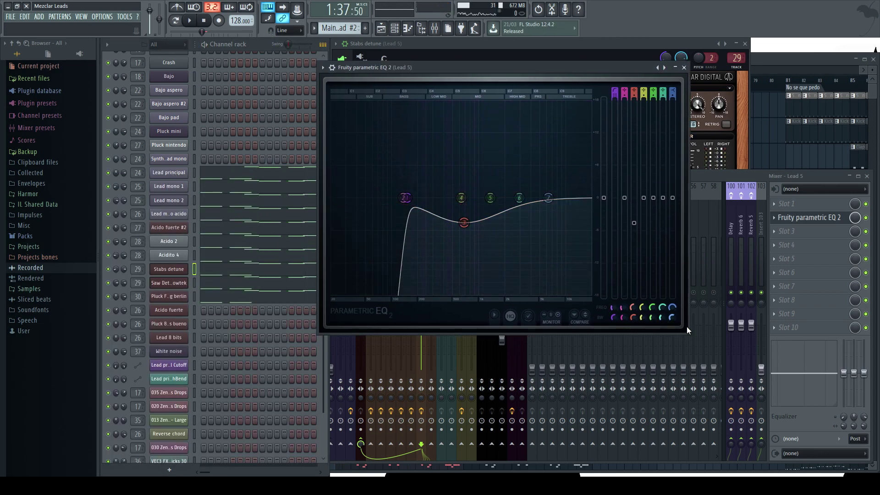
left_click_drag(688, 334, 670, 296)
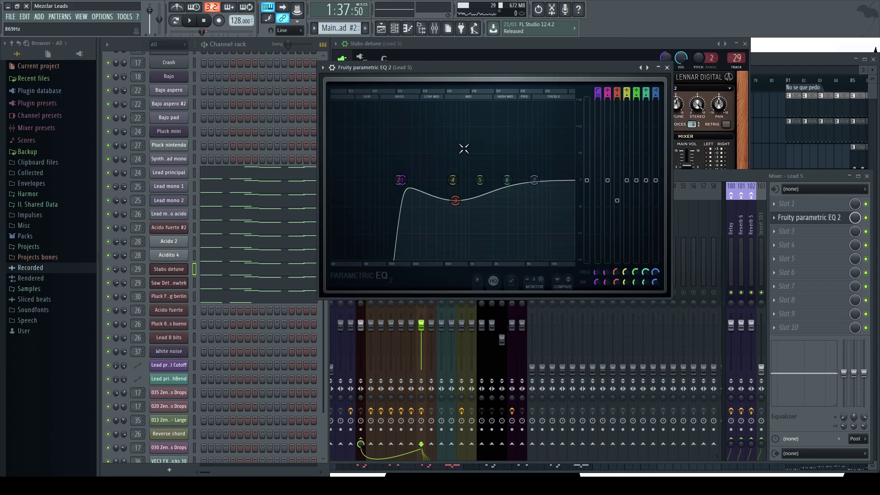
Deepen the band 3 cut of the Lead 5 equalizer near 655 Hz and pull band 7 down at a higher treble frequency.
left_click_drag(458, 207, 459, 212)
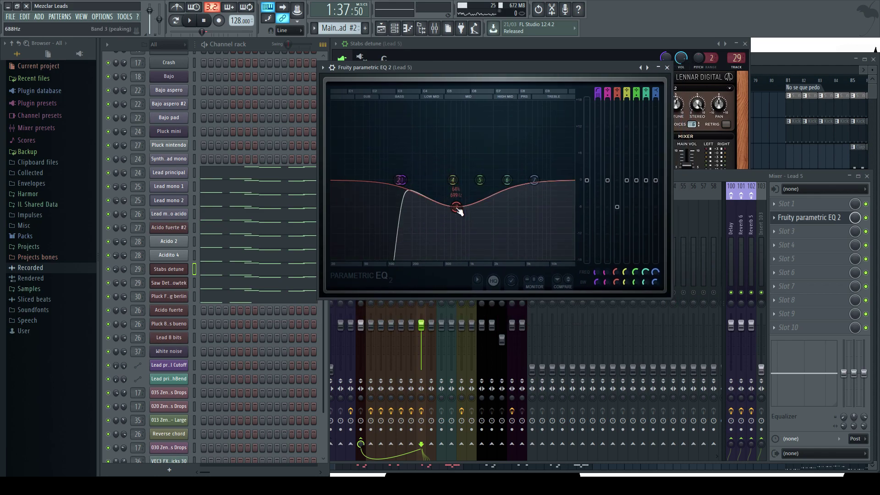
key("space")
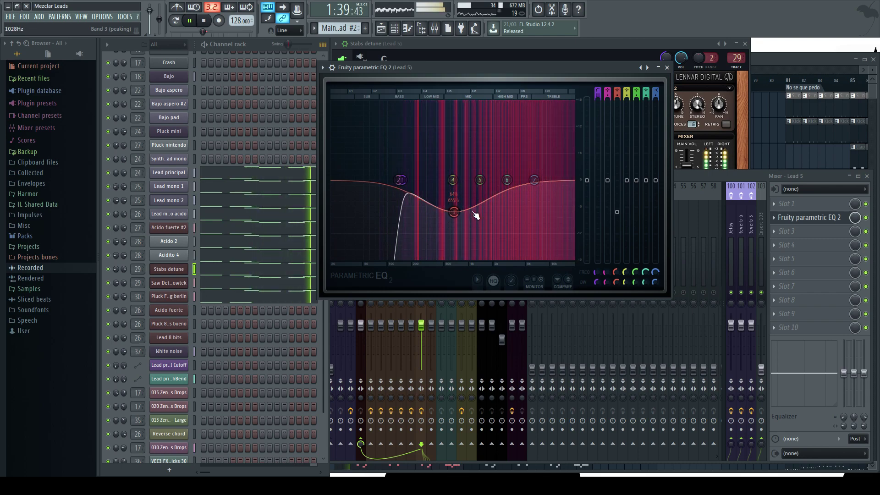
key("space")
left_click_drag(534, 180, 561, 198)
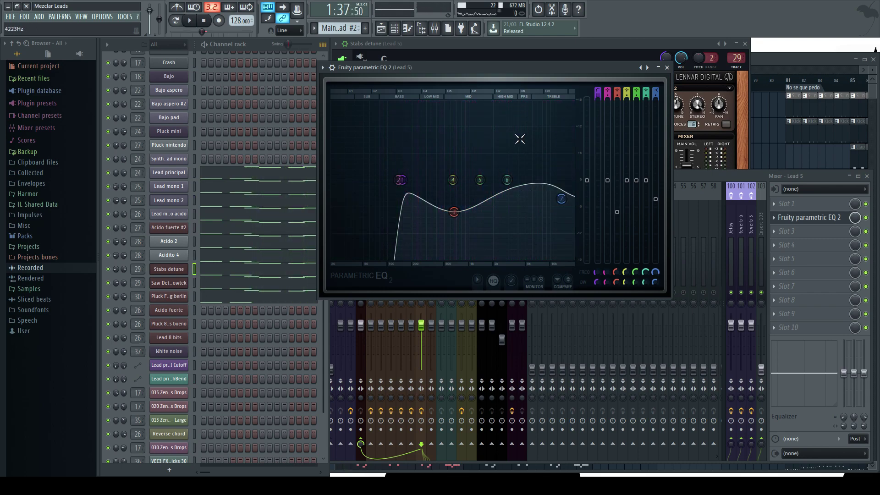
Play the loop and review Lead 5's equalizer curve and mixer levels.
key("space")
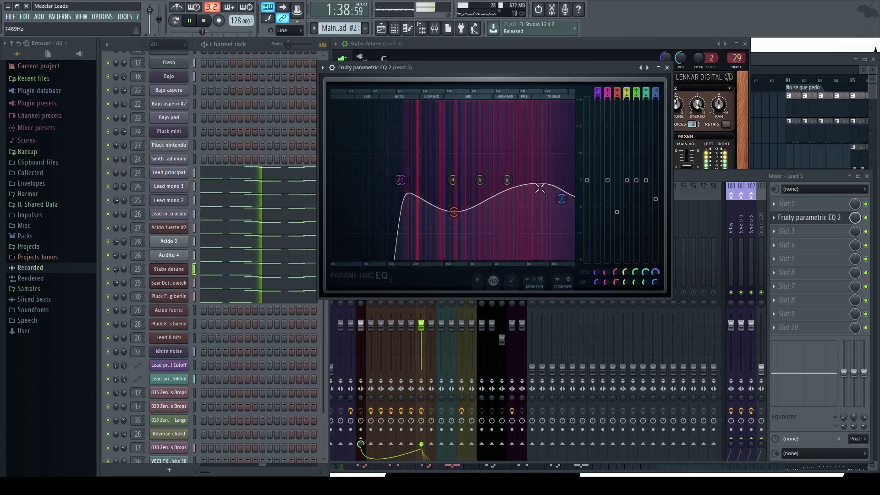
left_click(688, 173)
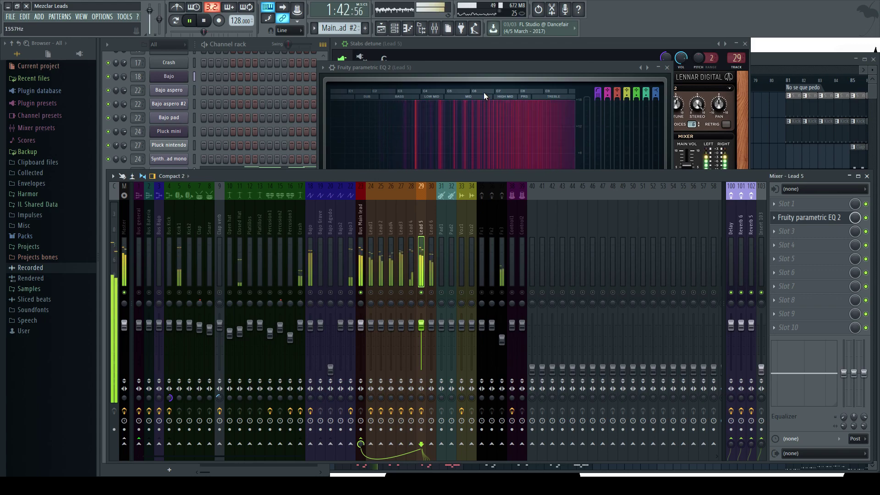
left_click(483, 70)
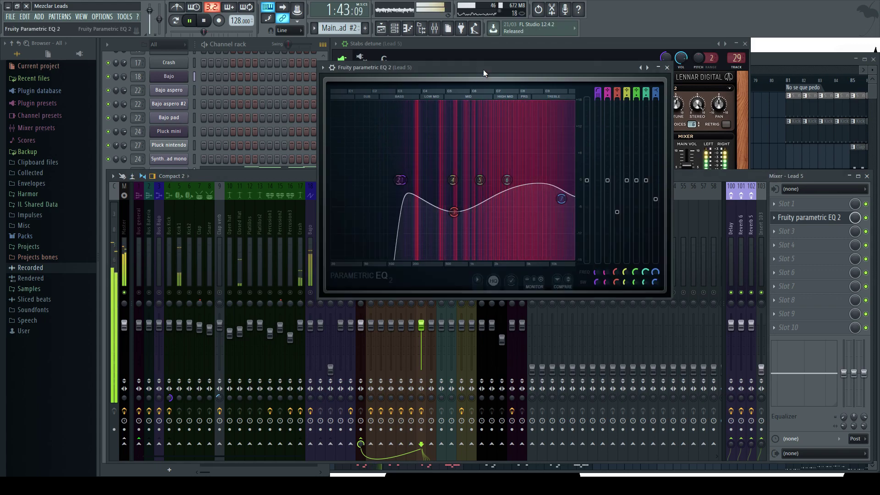
left_click(685, 171)
key("space")
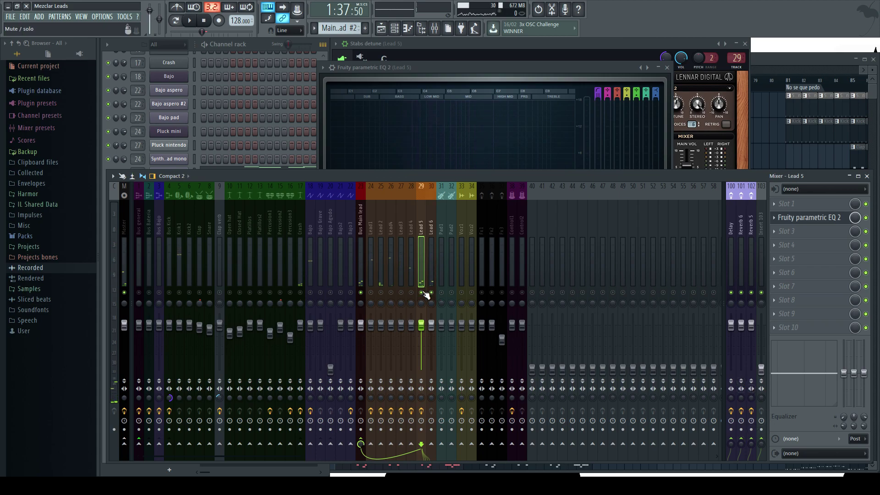
Play the soloed Lead 6, select its mixer track, and check its source channel in the channel rack.
key("space")
left_click(432, 225)
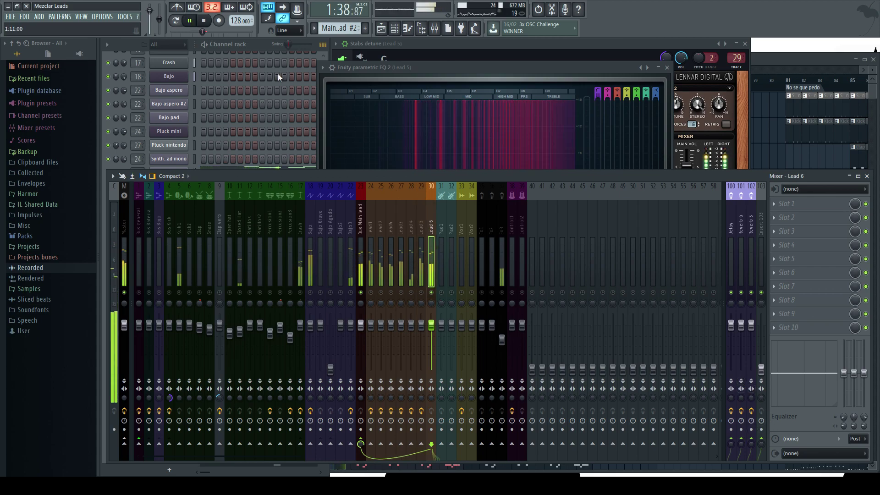
left_click(262, 45)
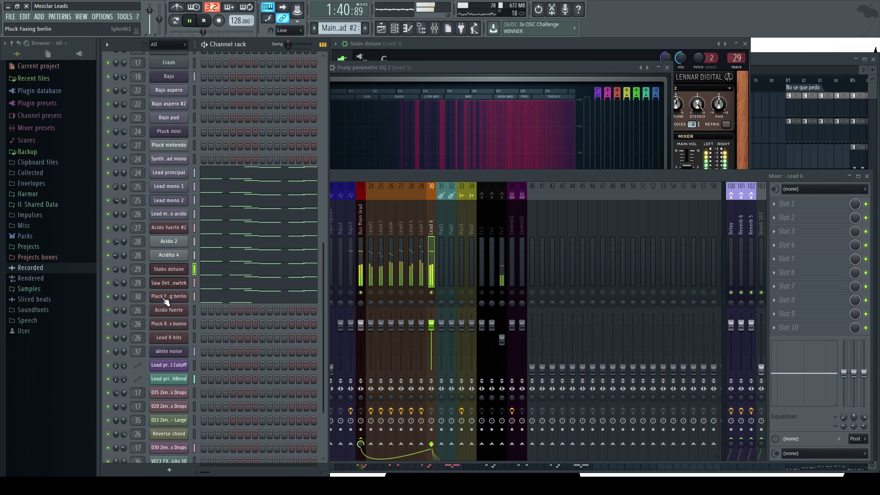
left_click(473, 174)
key("space")
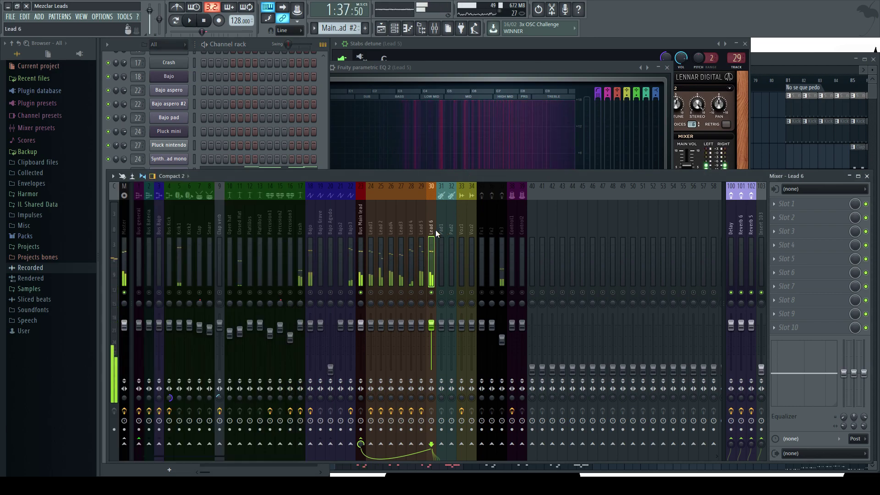
Insert Fruity Parametric EQ 2 in slot 2 of Lead 6, then move and shrink its window above the mixer.
left_click(782, 219)
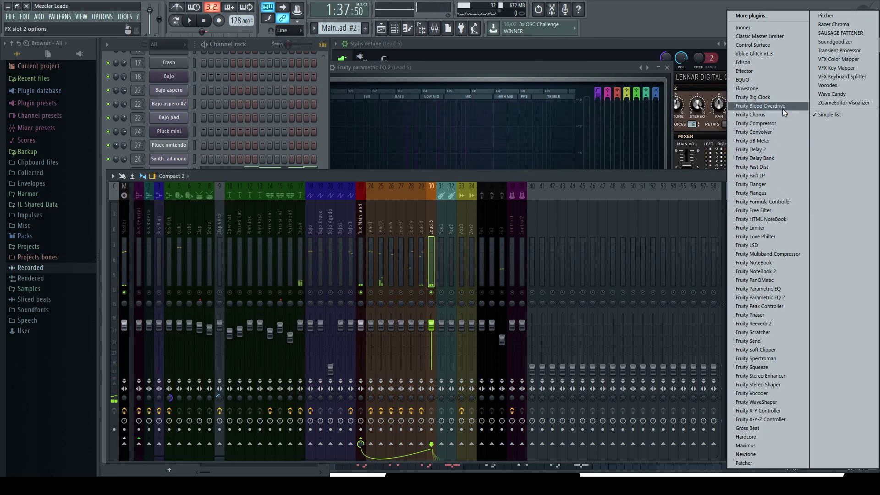
left_click(779, 297)
left_click_drag(357, 102, 494, 87)
left_click_drag(558, 243, 628, 297)
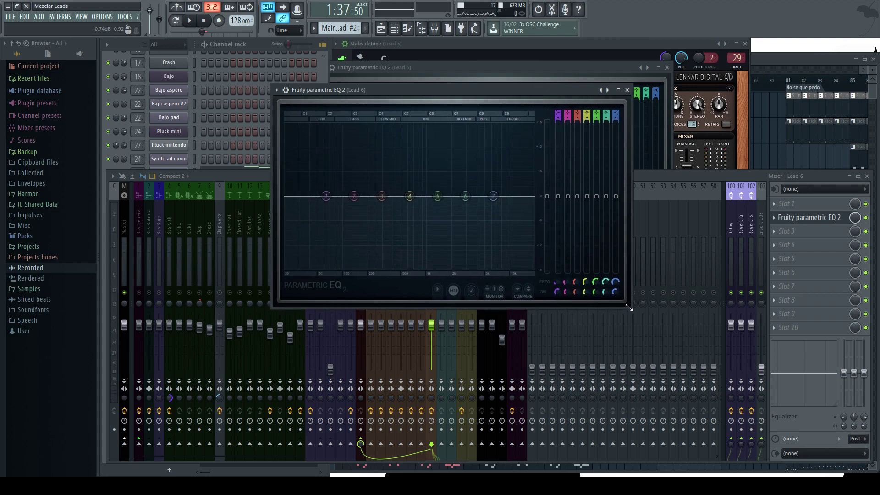
Turn band 1 of the Lead 6 equalizer into a steep low cut, adjusting its cutoff at the upper bass and its width during playback.
scroll(326, 193, "up", 2)
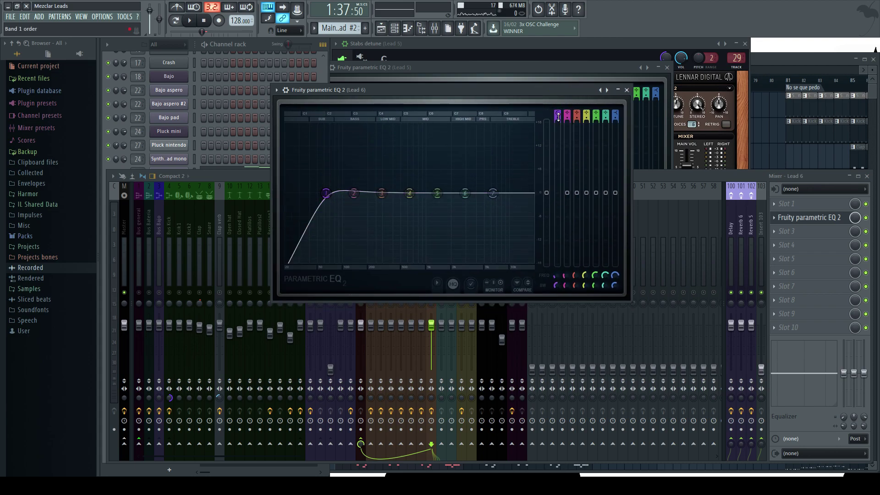
key("space")
mouse_move(556, 276)
left_mouse_down()
mouse_move(555, 266)
mouse_move(556, 273)
left_mouse_up()
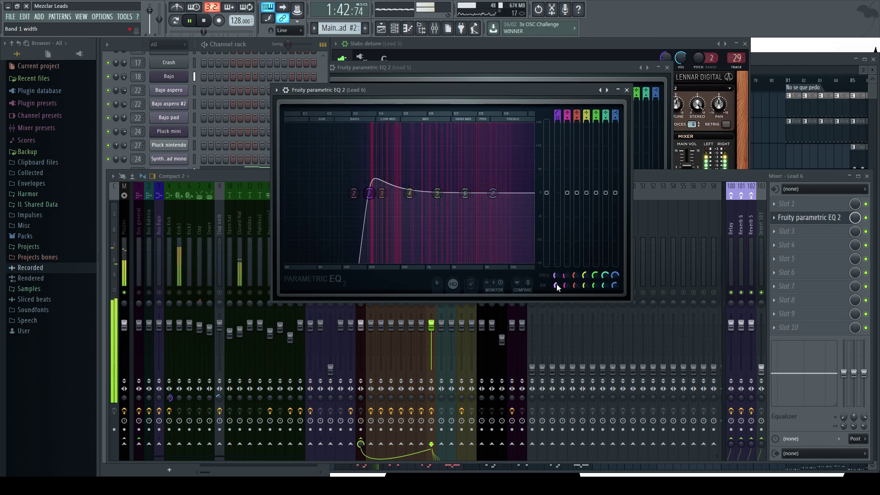
key("space")
Cut the Lead 6 mids with band 5, lower the treble with band 7 near 9 kHz, and audition the sound.
left_click_drag(445, 197, 444, 210)
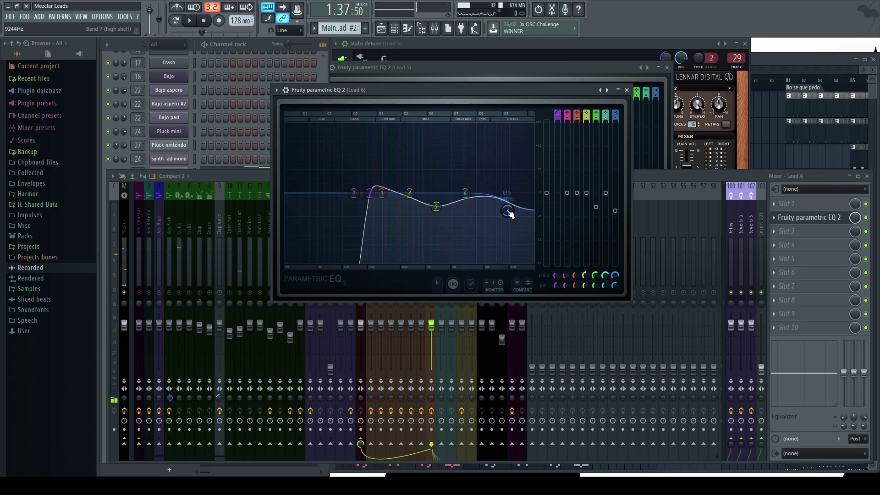
left_click_drag(437, 207, 417, 207)
key("space")
key("space")
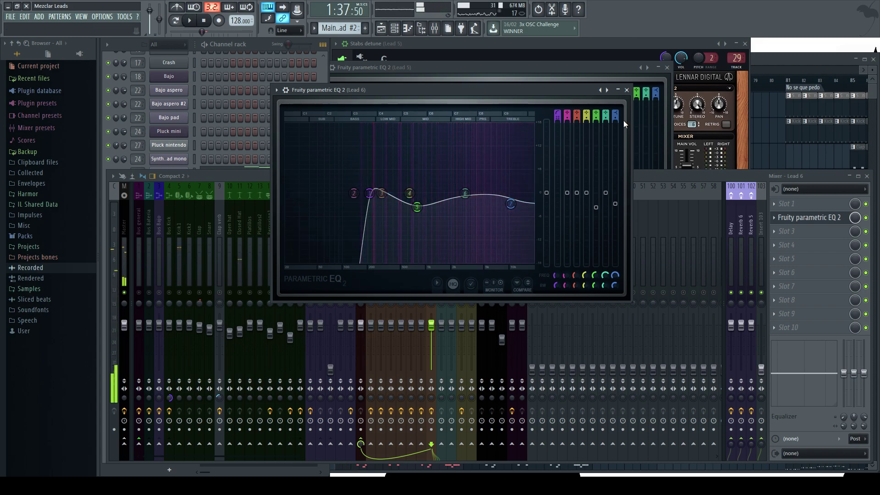
Close the Lead 6 equalizer and take Lead 6 out of solo so that every mixer track sounds again.
left_click(627, 90)
left_click(263, 44)
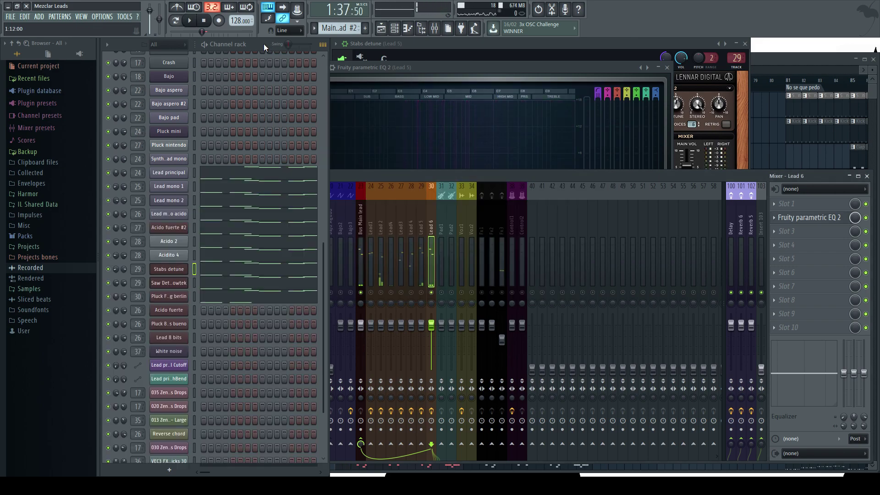
left_click(434, 298)
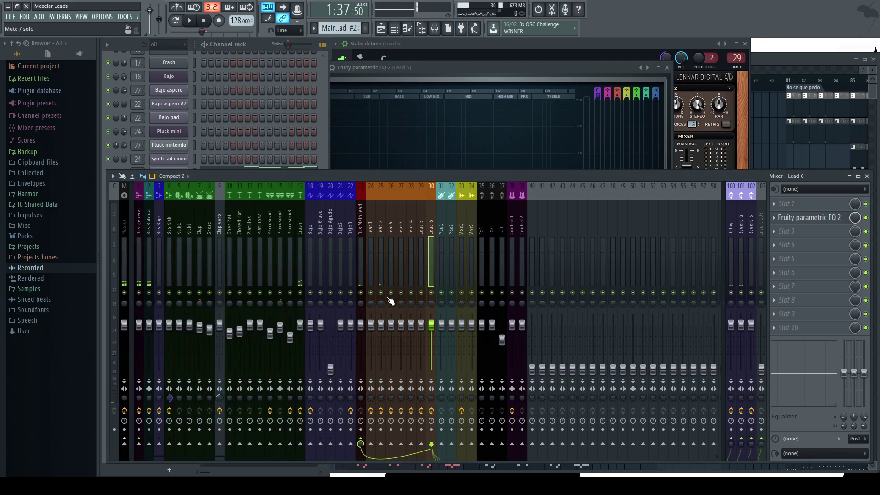
Play all the leads together and compare the mix with the lead tracks' effects bypassed and enabled.
left_click(190, 21)
left_click(256, 43)
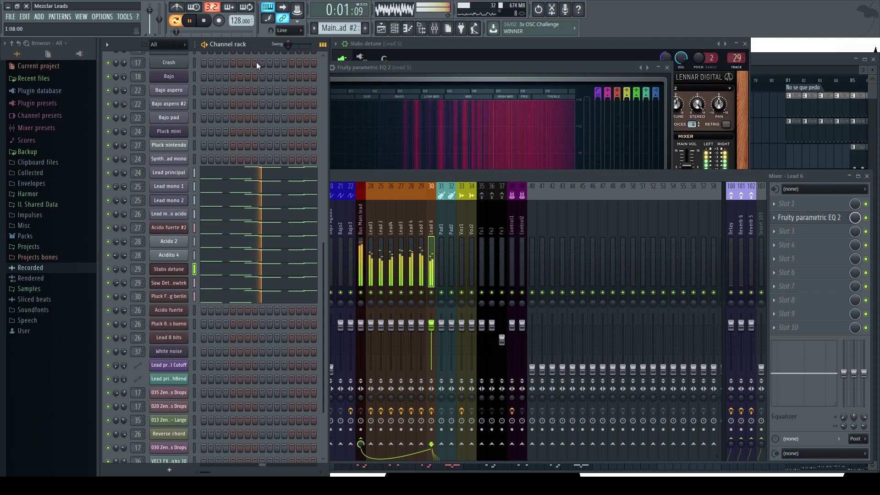
left_click(405, 175)
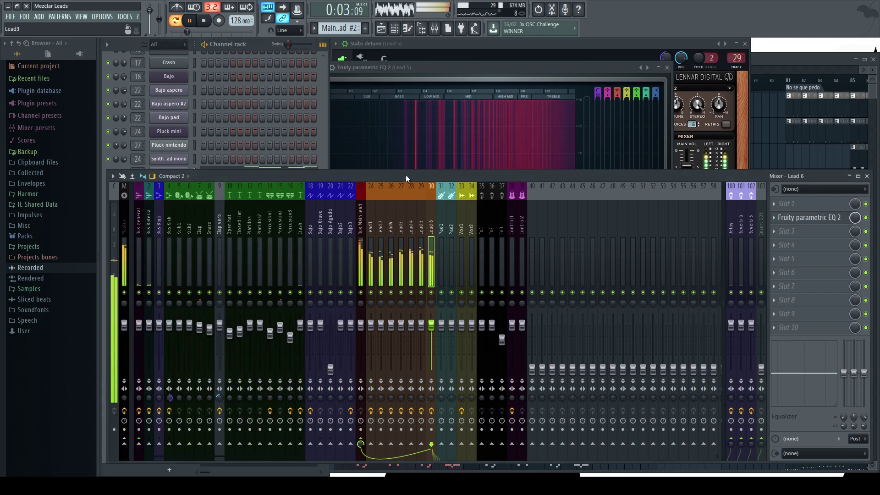
key("space")
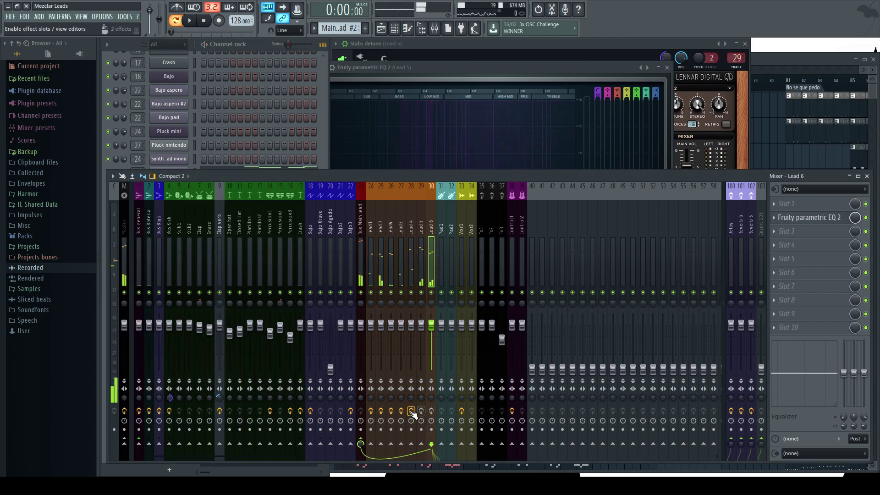
key("space")
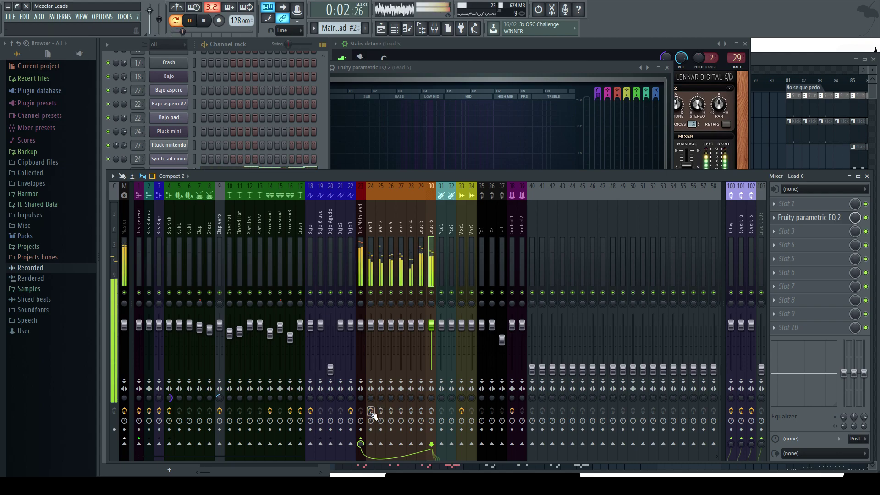
key("space")
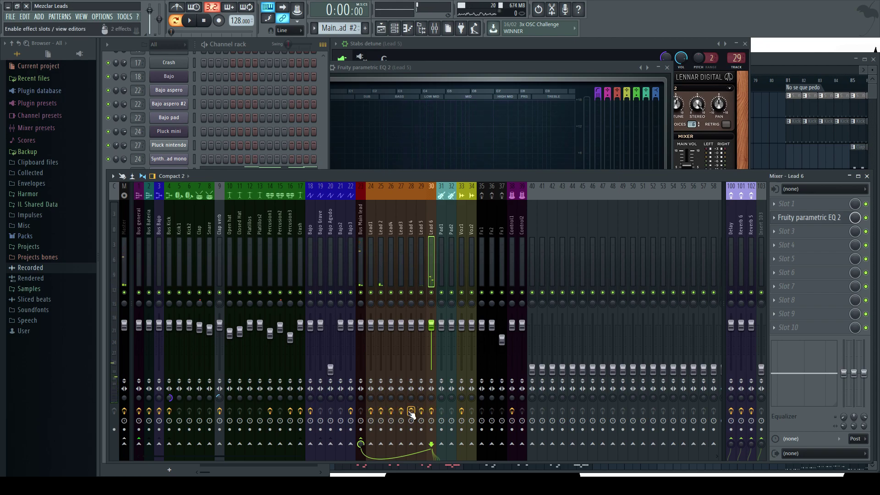
key("space")
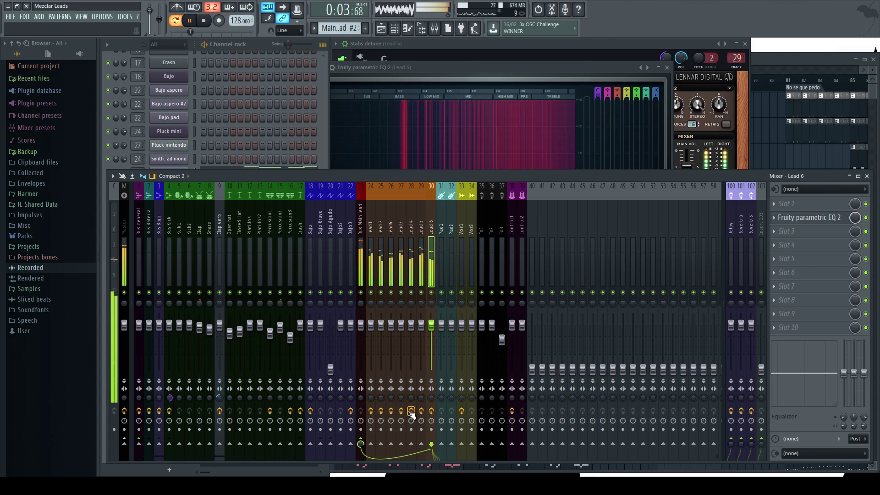
key("space")
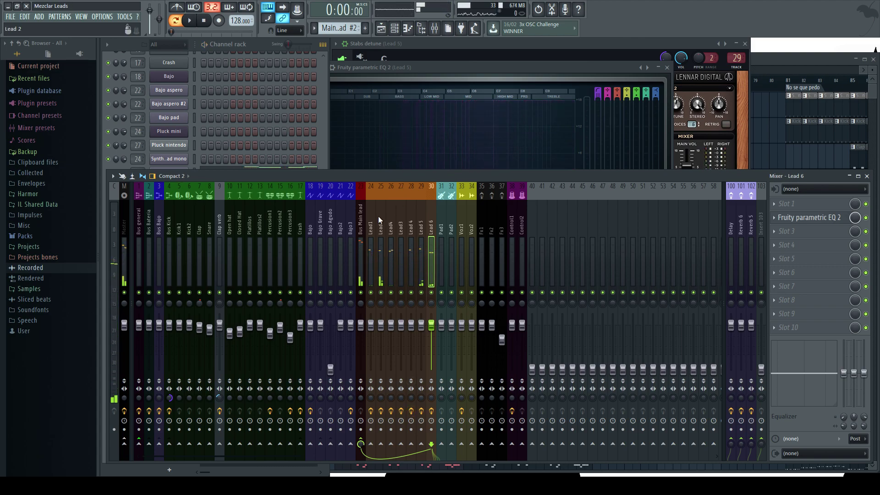
Select Lead1 and audition a reduced layer, leaving only Lead1, Lead3 and Lead4 (track 26) unmuted among the leads.
left_click(373, 217)
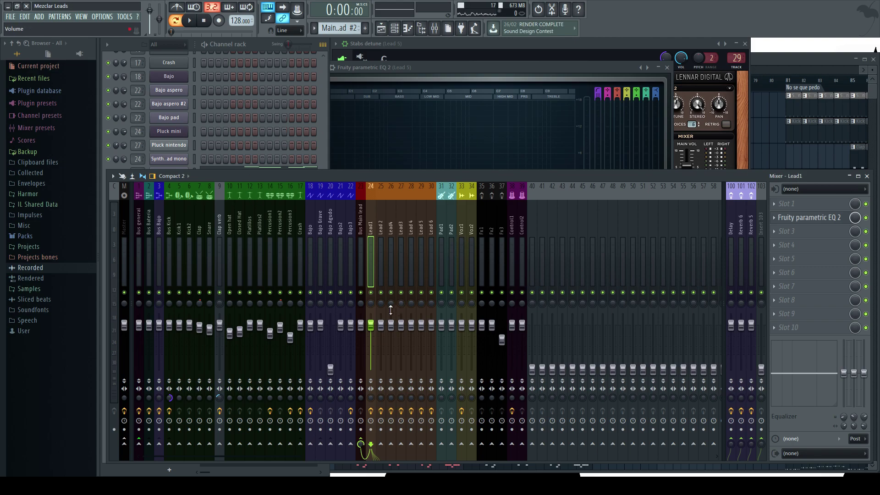
left_click(257, 46)
left_click(414, 177)
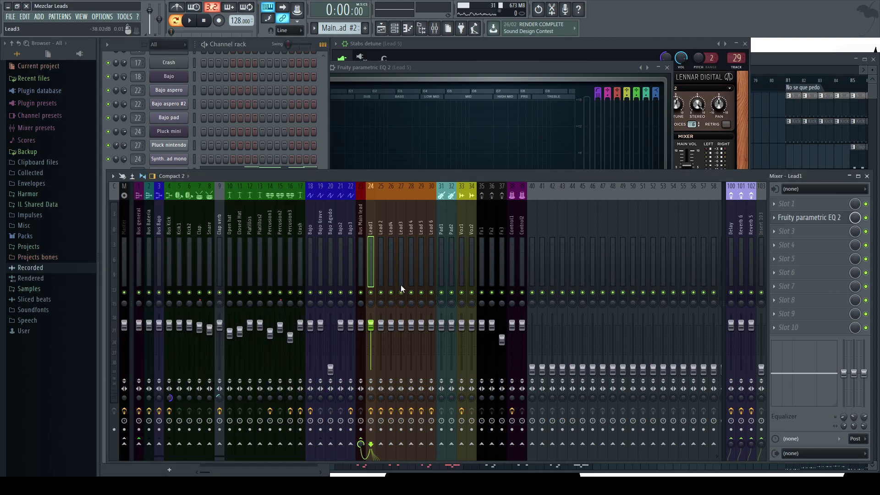
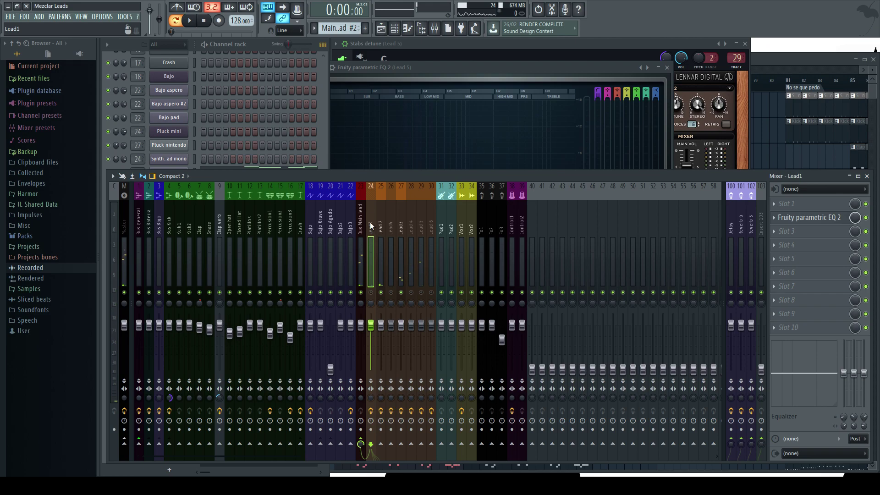
key("space")
left_click(391, 293)
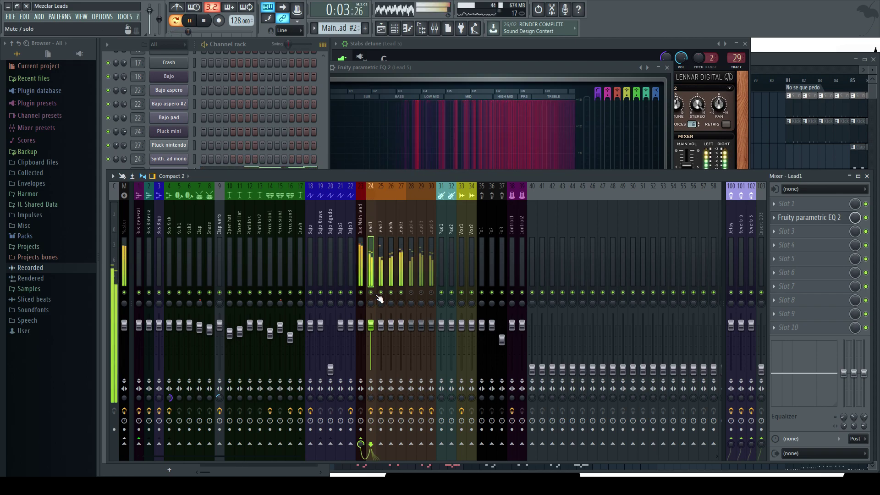
key("space")
Open the Lead3 equalizer in slot 3 and move its window away from the lead tracks.
left_click(400, 227)
left_click(806, 233)
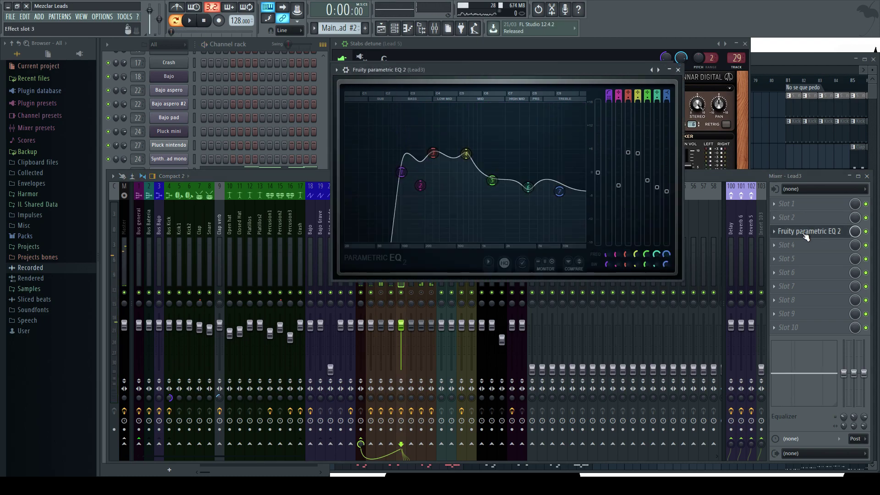
left_click_drag(504, 70, 640, 63)
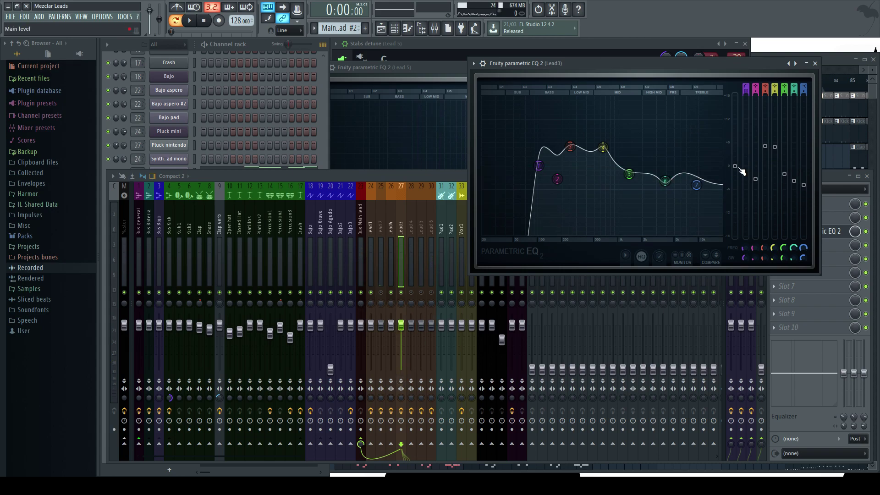
During playback, lower the main level of the equalizer on Lead4 (track 26) to about -1.3 dB after shrinking its window, then close it.
left_click(391, 224)
key("space")
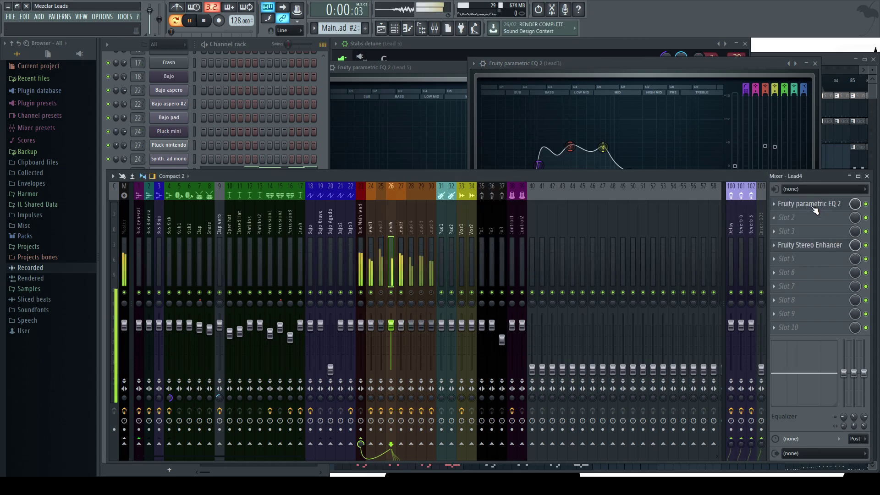
left_click(814, 207)
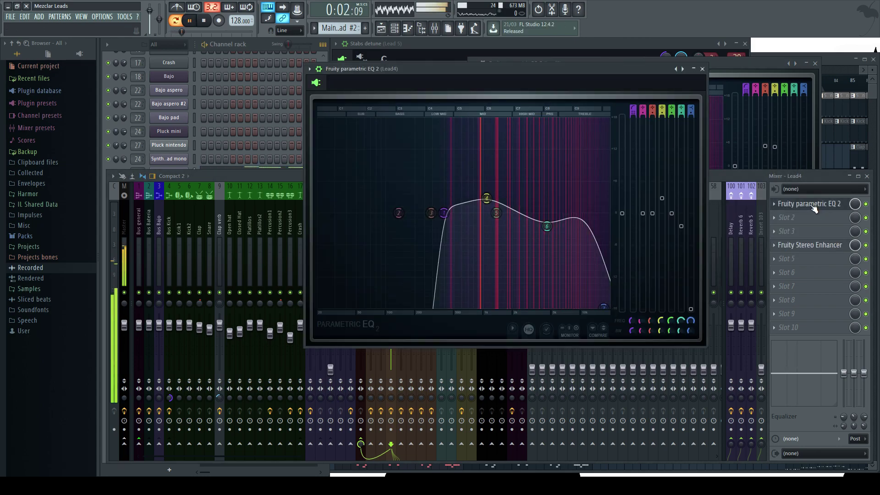
left_click_drag(715, 342, 616, 250)
left_click_drag(485, 66, 368, 62)
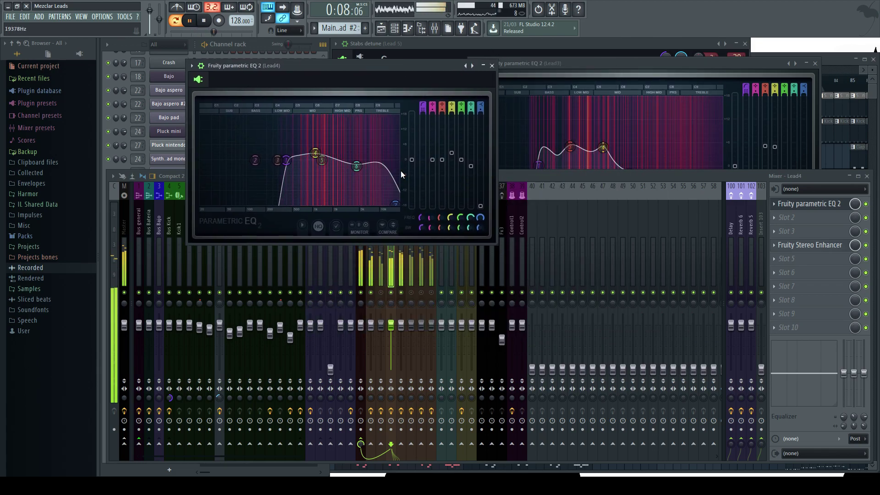
mouse_move(411, 160)
left_mouse_down()
mouse_move(412, 201)
mouse_move(411, 131)
mouse_move(412, 163)
left_mouse_up()
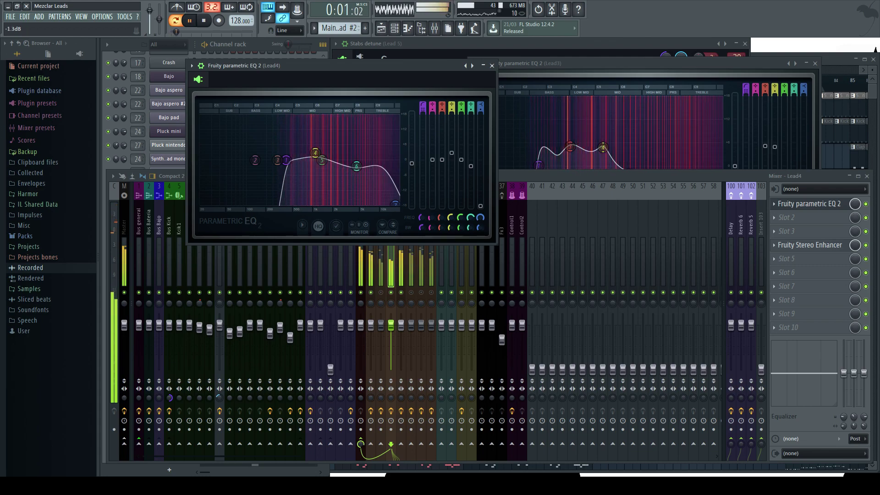
left_click(492, 66)
Raise the main level of the Lead1 equalizer to about 2.9 dB during playback, then close it and stop playback.
left_click(371, 221)
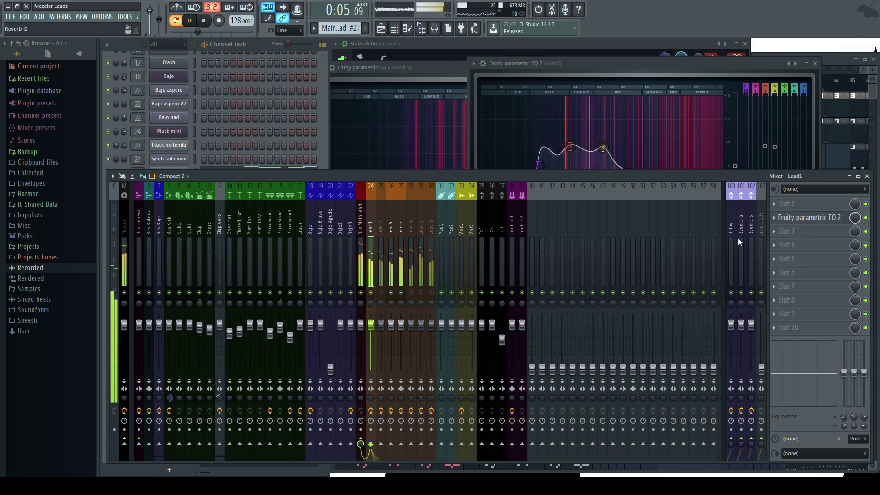
left_click(809, 217)
mouse_move(587, 206)
left_mouse_down()
mouse_move(586, 163)
mouse_move(585, 191)
left_mouse_up()
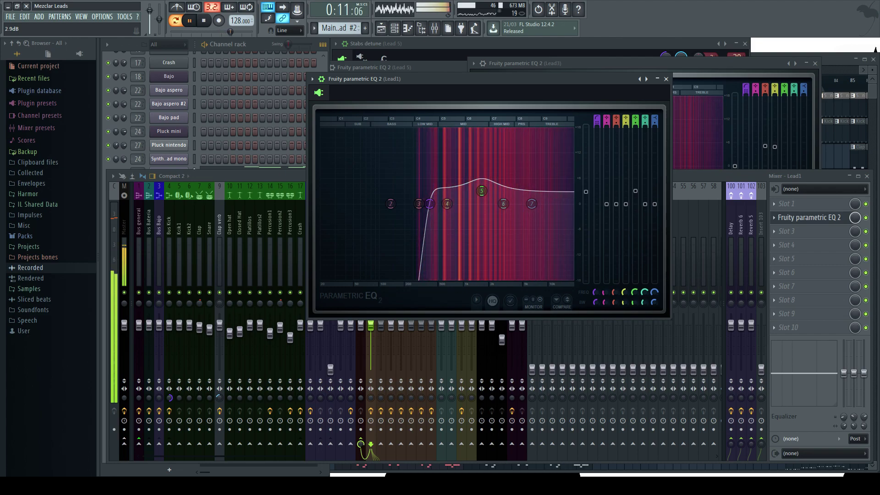
left_click(666, 79)
key("space")
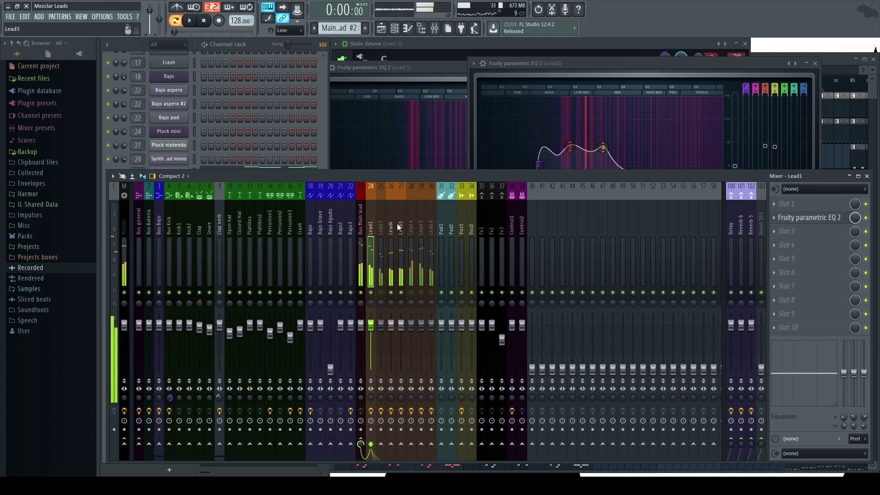
Reopen the Lead3 equalizer and lower its main level to about -4.1 dB while the pattern plays.
left_click(400, 224)
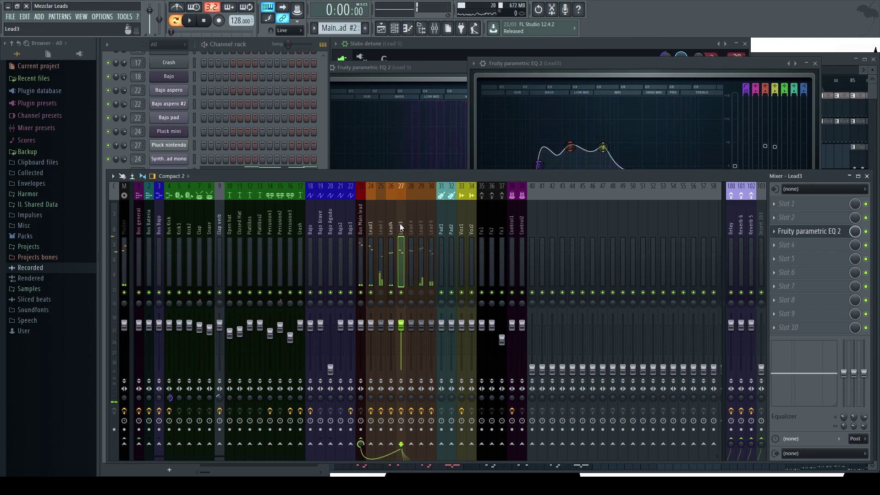
left_click(823, 233)
left_click_drag(609, 62, 598, 62)
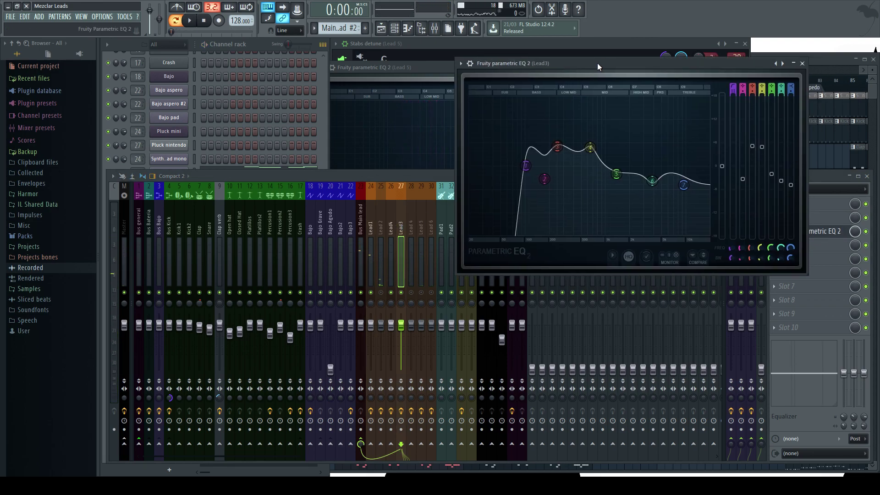
key("space")
left_click(722, 167)
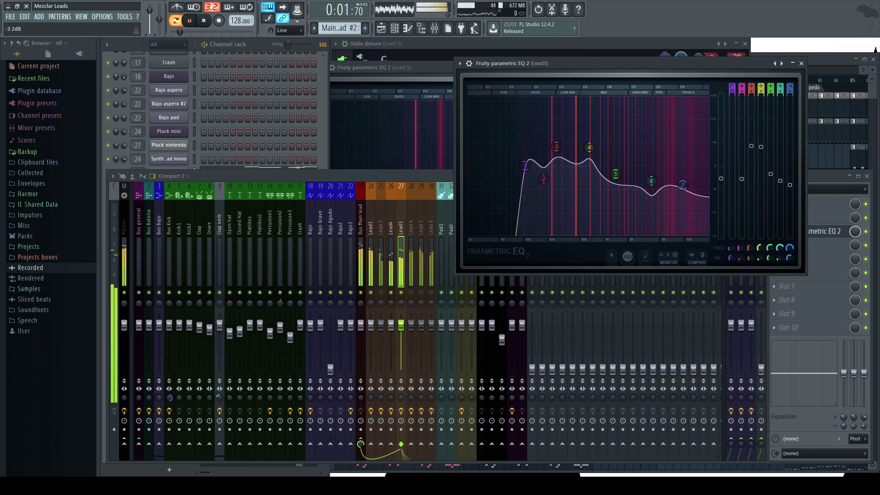
mouse_move(722, 168)
left_mouse_down()
mouse_move(722, 195)
mouse_move(722, 182)
left_mouse_up()
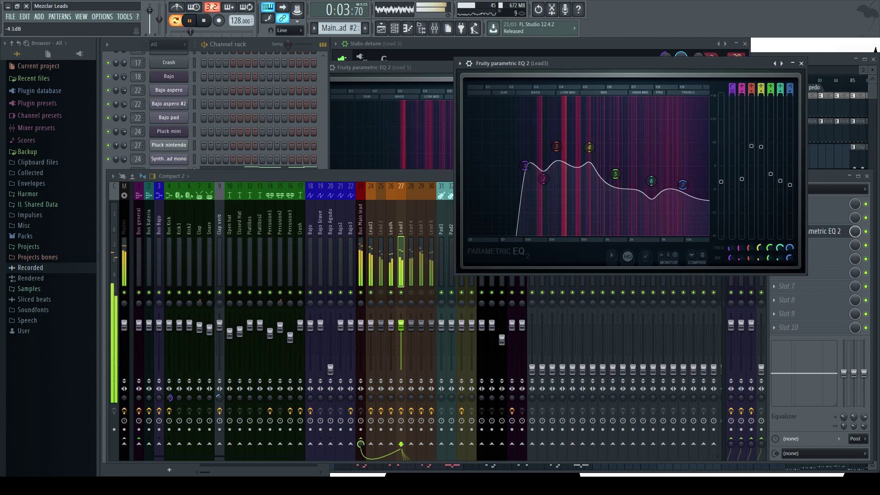
key("space")
Reshape the Lead3 equalizer: reduce band 3's boost, shift band 4 higher, boost band 5 about 2.8 dB near 2214 Hz, and resume playback.
left_click_drag(589, 147, 597, 148)
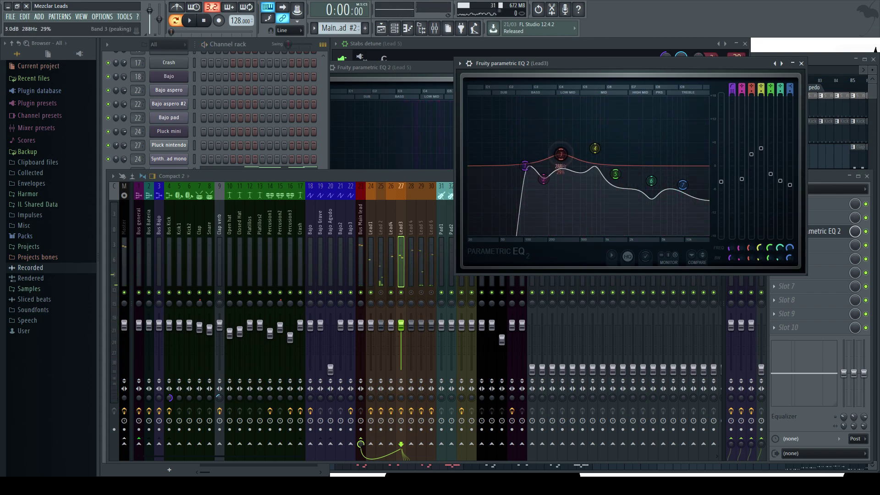
left_click_drag(599, 159, 602, 157)
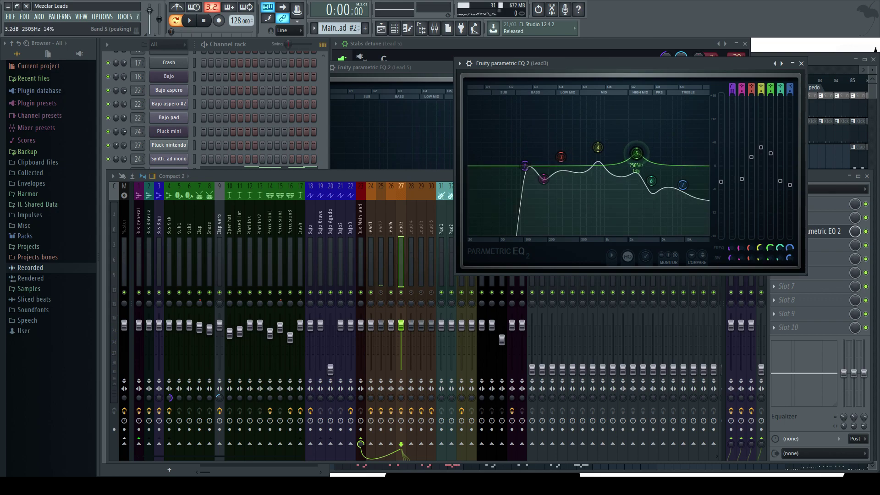
left_click_drag(636, 154, 631, 155)
key("space")
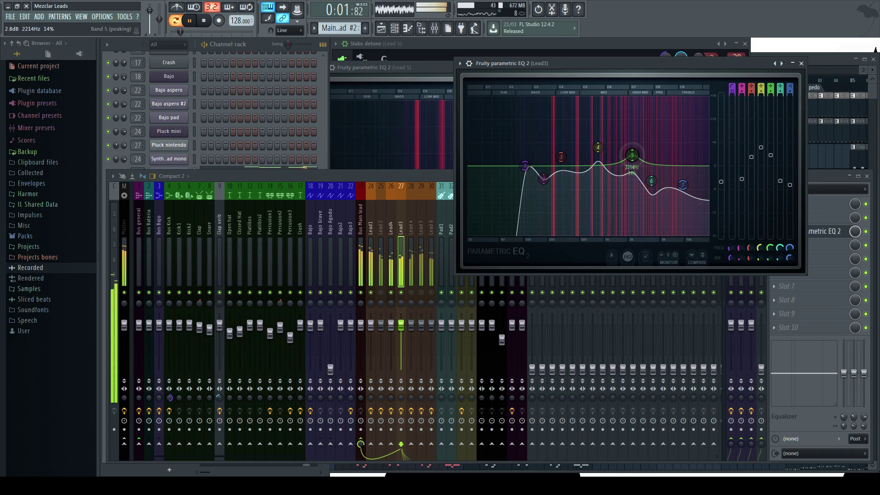
Reshape the Lead3 equalizer's low end: adjust the high-pass width and position, cut band 2 further, and boost band 3 about 6 dB.
left_click_drag(730, 249, 729, 235)
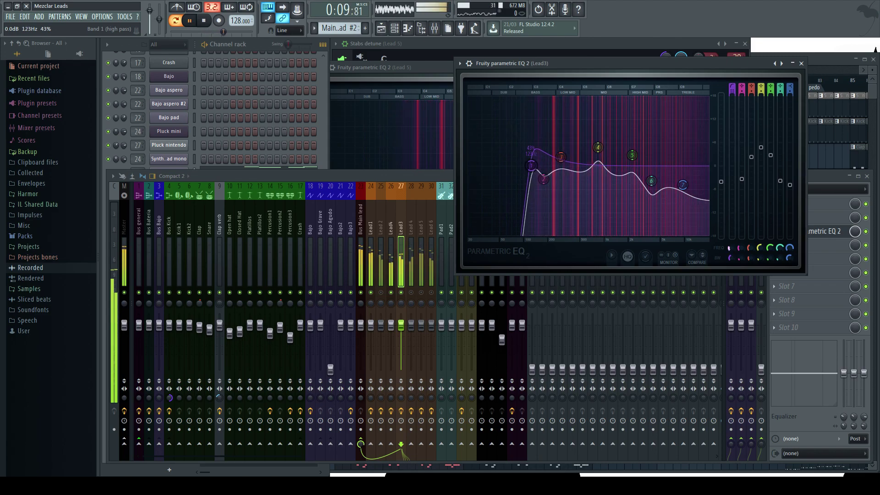
mouse_move(561, 157)
left_mouse_down()
mouse_move(560, 147)
mouse_move(550, 151)
left_mouse_up()
key("space")
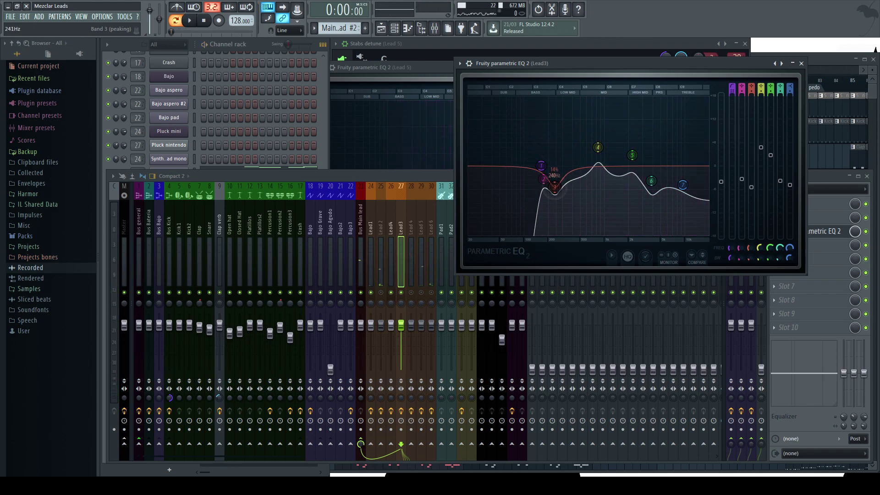
key("space")
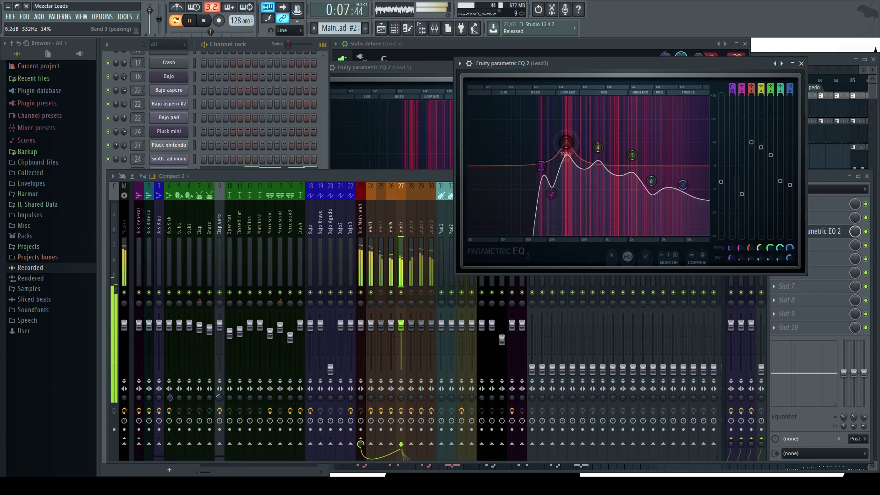
left_click_drag(565, 135, 572, 144)
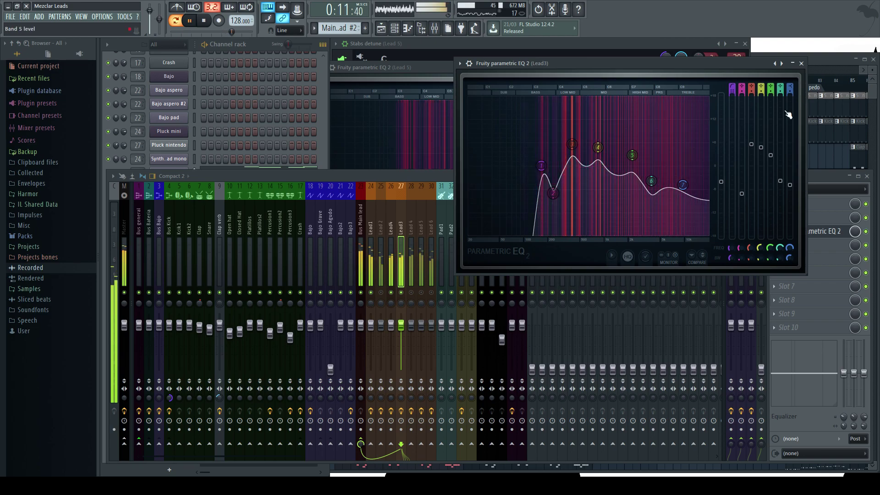
Raise the main level of the Lead3 equalizer slightly during playback, then stop playback and close the equalizer.
mouse_move(722, 181)
left_mouse_down()
mouse_move(721, 166)
mouse_move(722, 177)
left_mouse_up()
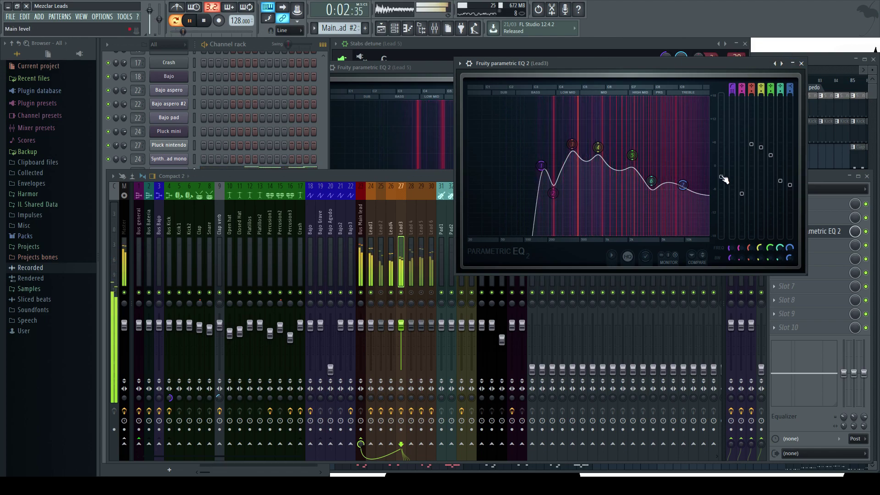
left_click_drag(725, 180, 723, 183)
key("space")
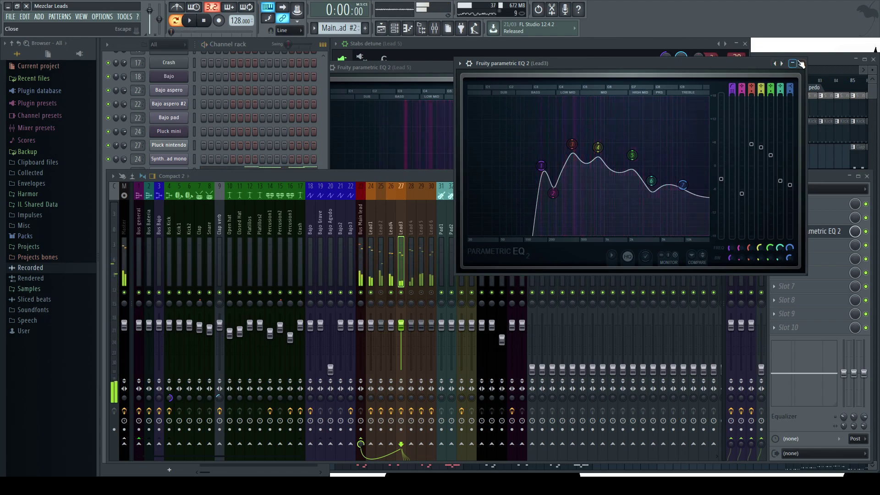
left_click(801, 64)
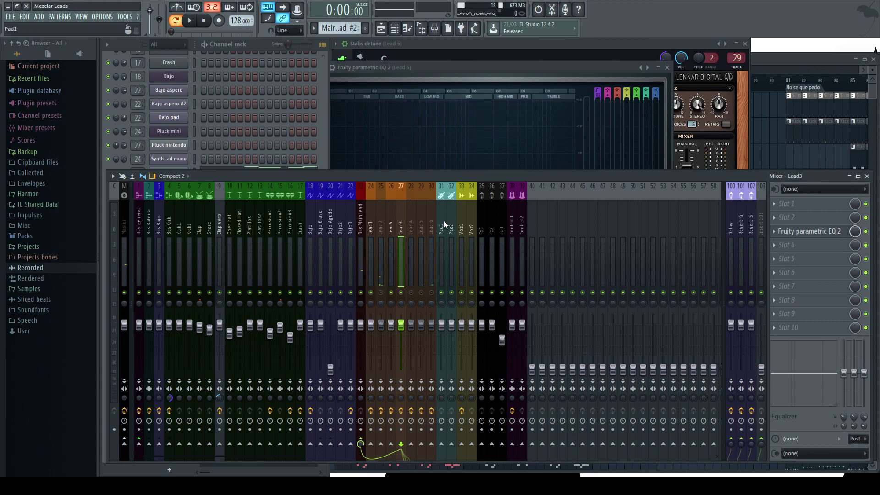
Play the pattern with Lead 2 unmuted alongside Lead1, Lead4 and Lead3, audition Lead 4 (track 28), and stop playback.
key("space")
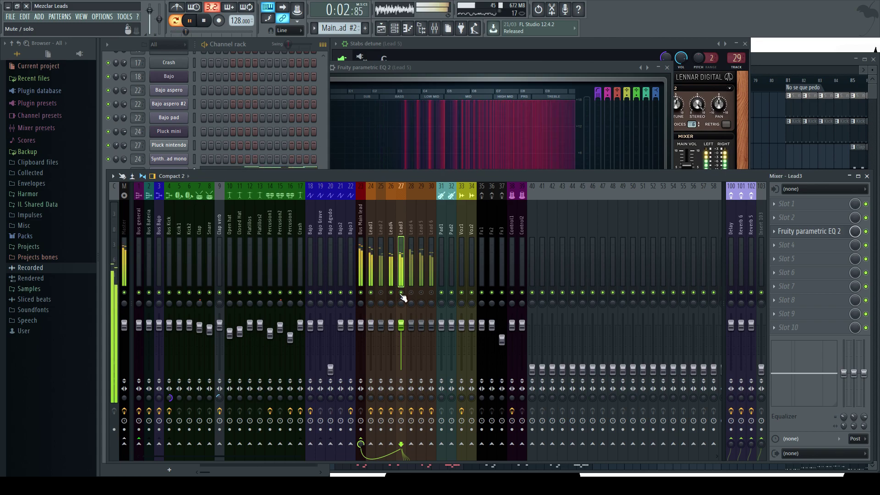
key("space")
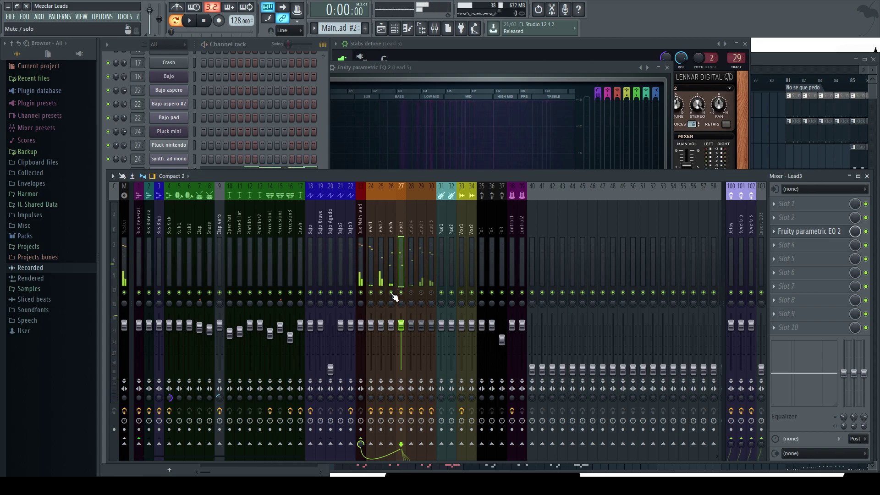
key("space")
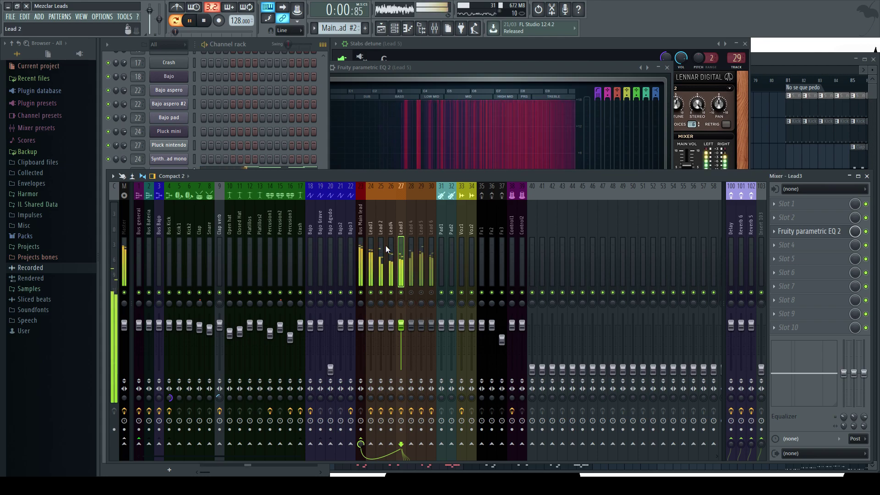
left_click(411, 292)
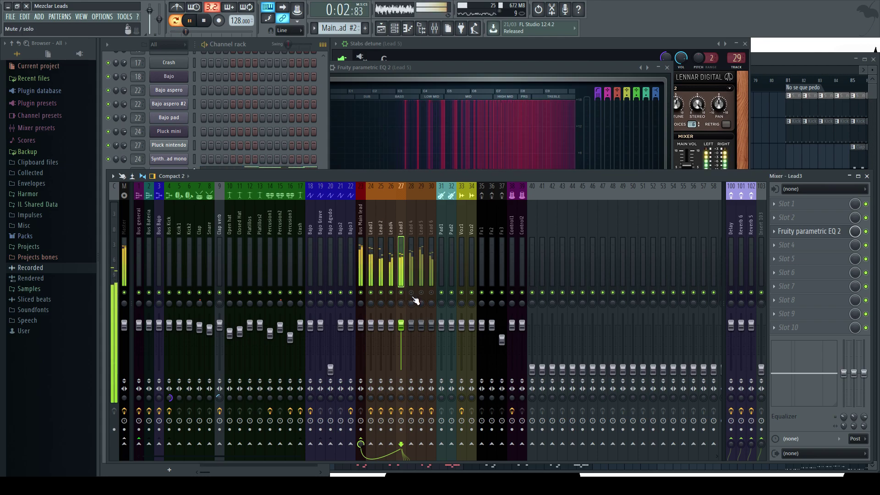
key("space")
Lower the main level of the Lead 4 (track 28) equalizer sharply during playback, close it, and unmute the remaining leads.
left_click(411, 225)
left_click(813, 245)
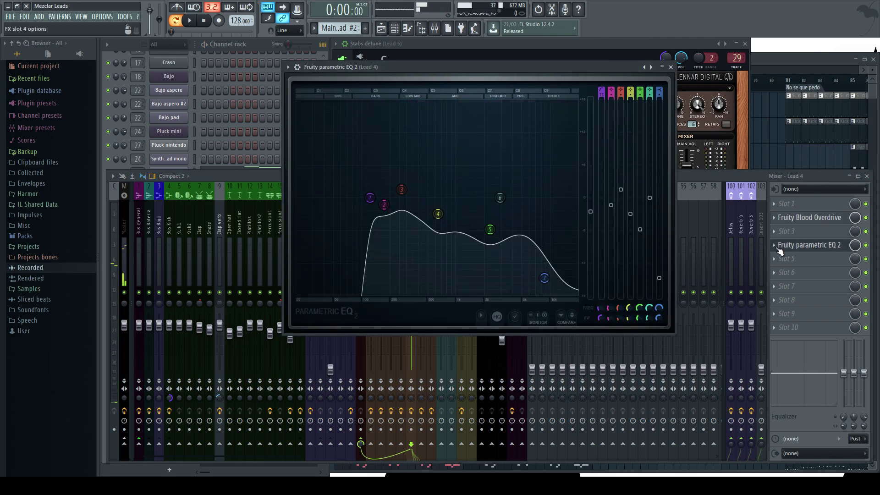
key("space")
left_click_drag(591, 212, 592, 271)
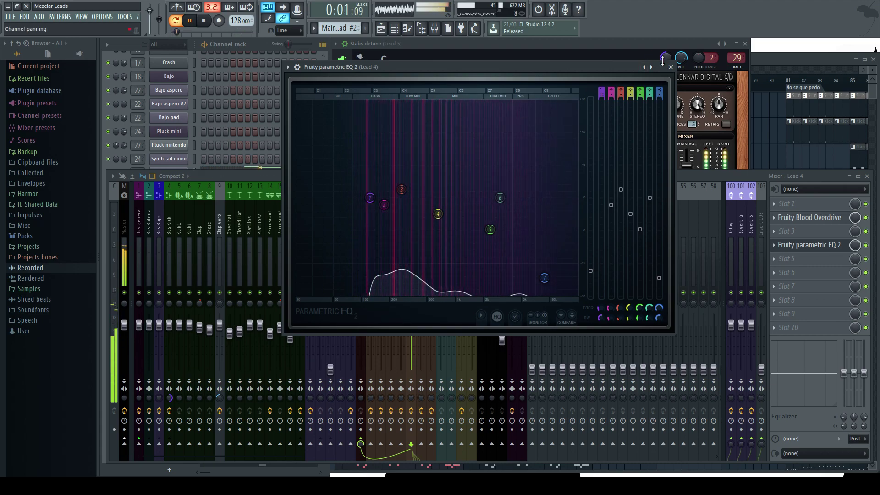
left_click(419, 280)
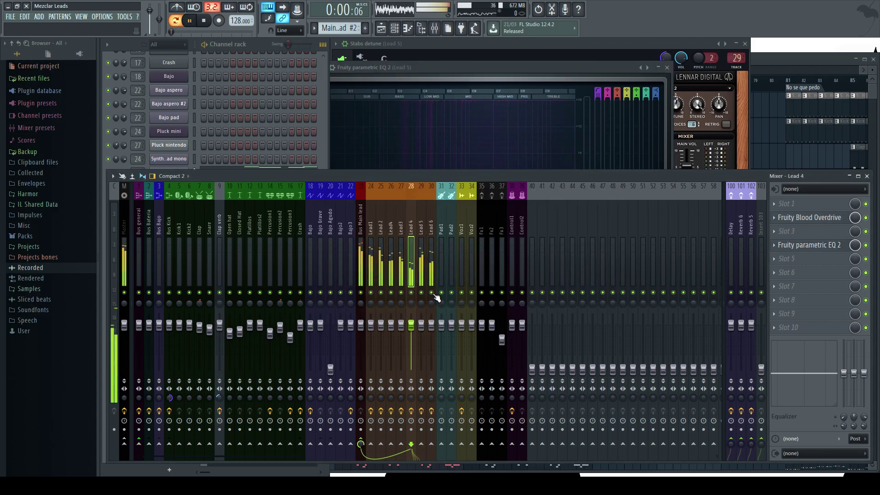
Compare Lead 5 and Lead 6 with the other leads by muting and unmuting tracks during playback, leaving all leads on.
left_click(402, 293)
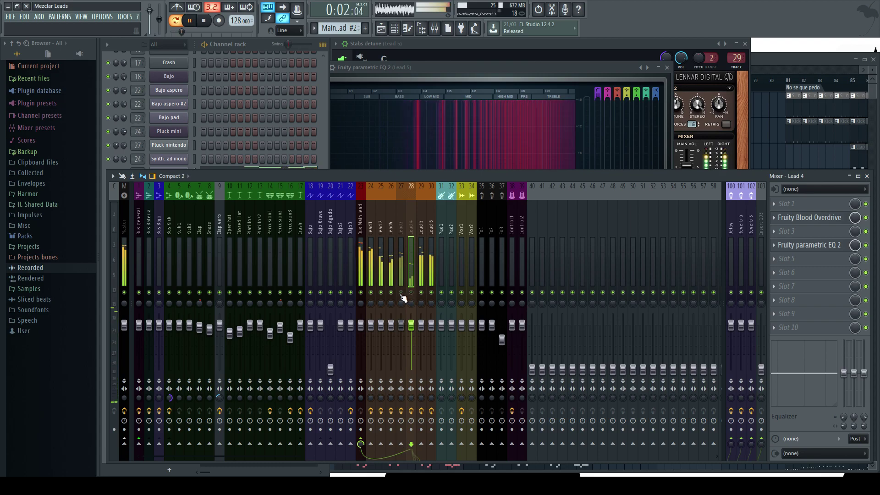
left_click(370, 292)
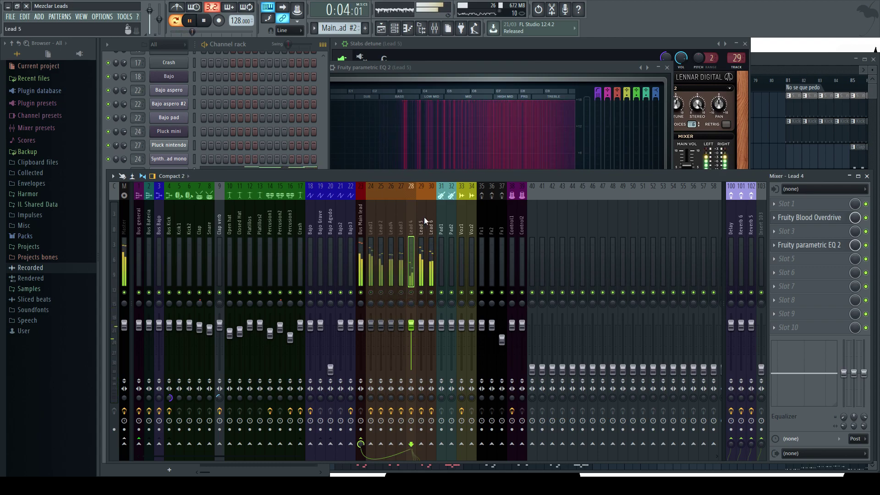
left_click(431, 293)
left_click(422, 293)
left_click(421, 293)
left_click(421, 292, "ctrl")
left_click(421, 293, "ctrl")
left_click(421, 292)
left_click(431, 293)
left_click(422, 293)
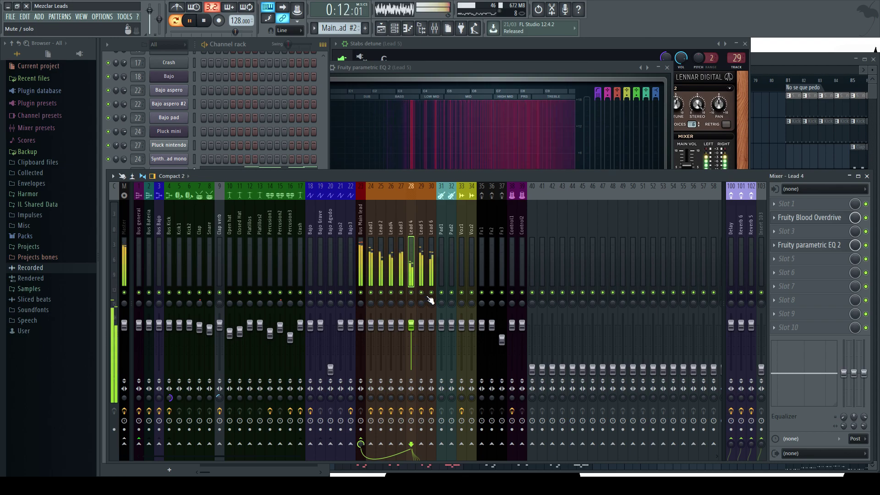
key("space")
Solo Lead 5 and adjust its equalizer: set the band 1 high-pass width to 48% and boost band 5 slightly during playback.
left_click(422, 292, "ctrl")
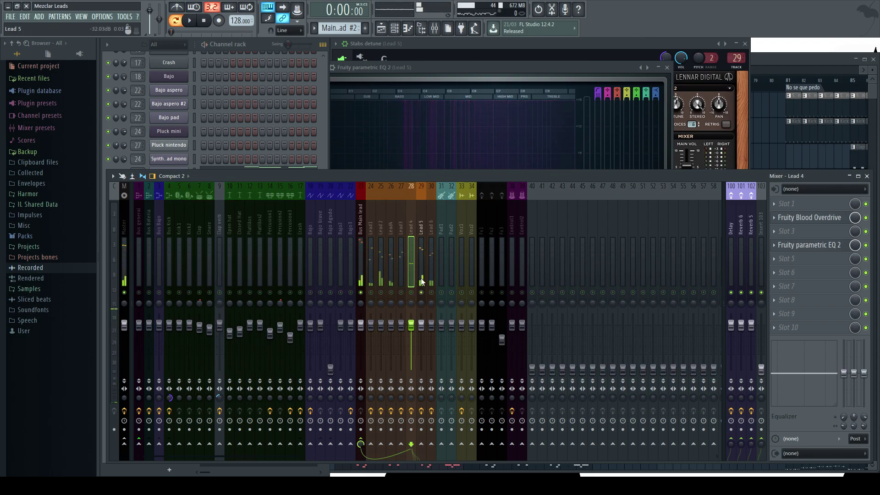
left_click(424, 242)
left_click(806, 218)
left_click(805, 218)
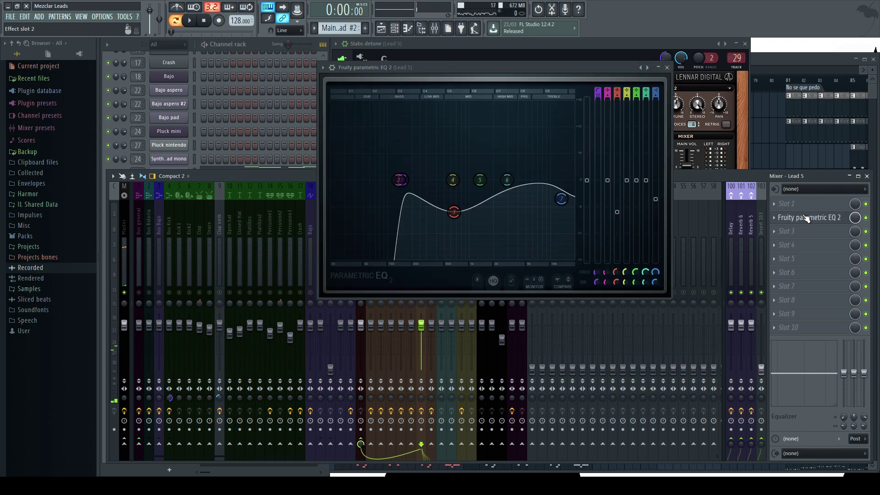
scroll(595, 282, "up", 5)
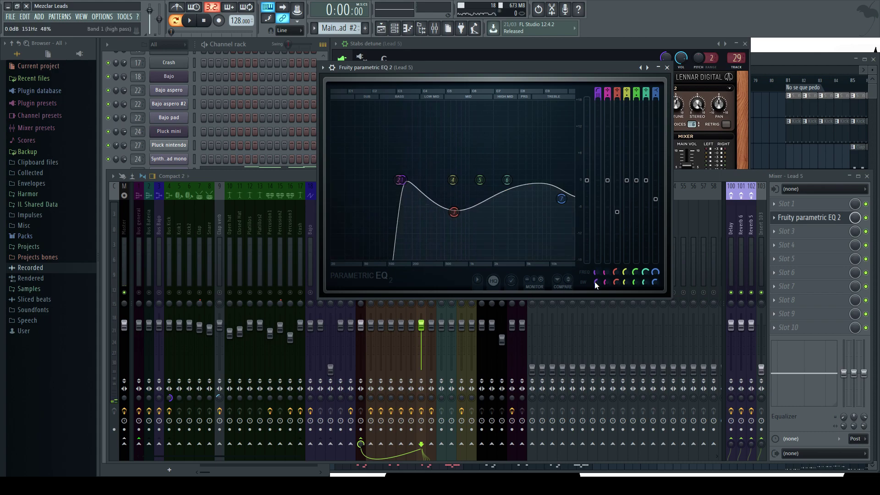
key("space")
mouse_move(480, 180)
left_mouse_down()
mouse_move(476, 167)
mouse_move(481, 173)
left_mouse_up()
left_click(458, 301)
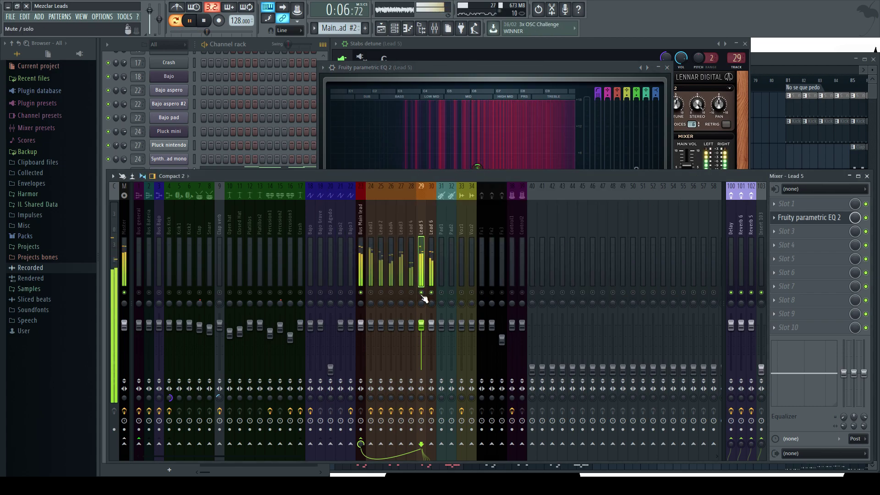
Turn off the solo, lower the main level of the Lead 6 equalizer slightly during playback, and close it.
right_click(431, 292)
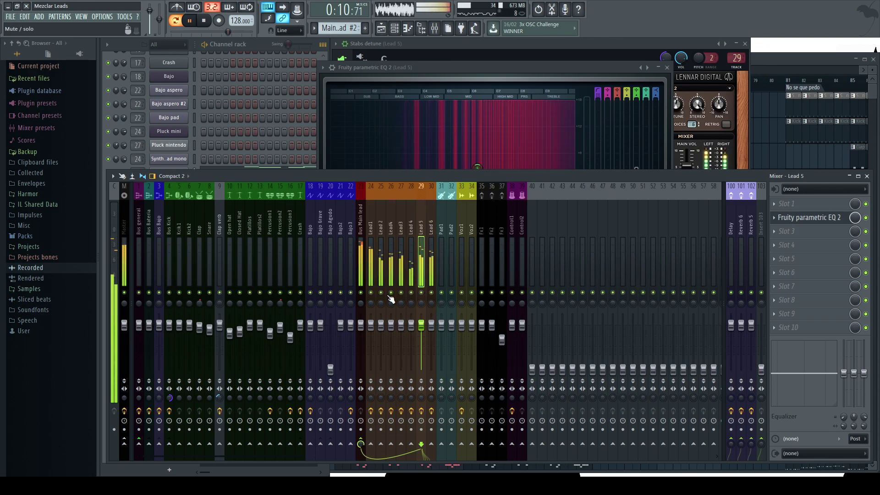
left_click(433, 225)
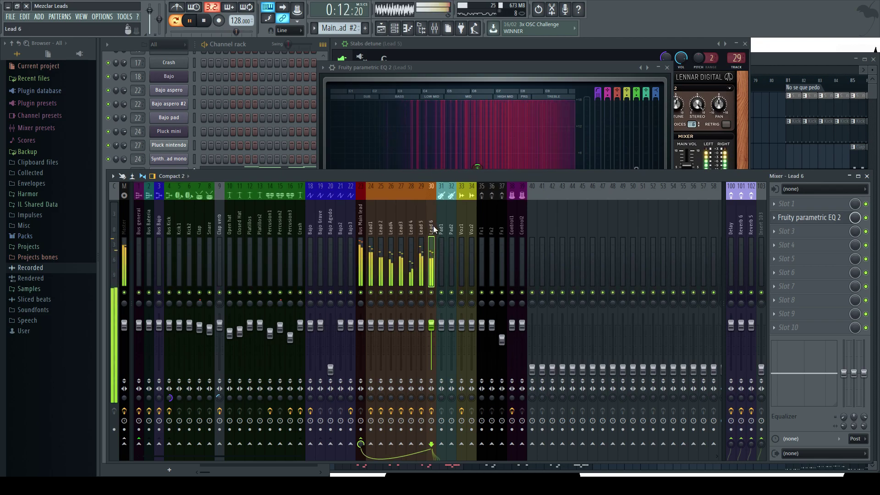
left_click(809, 219)
left_click_drag(547, 193, 547, 201)
left_click(626, 90)
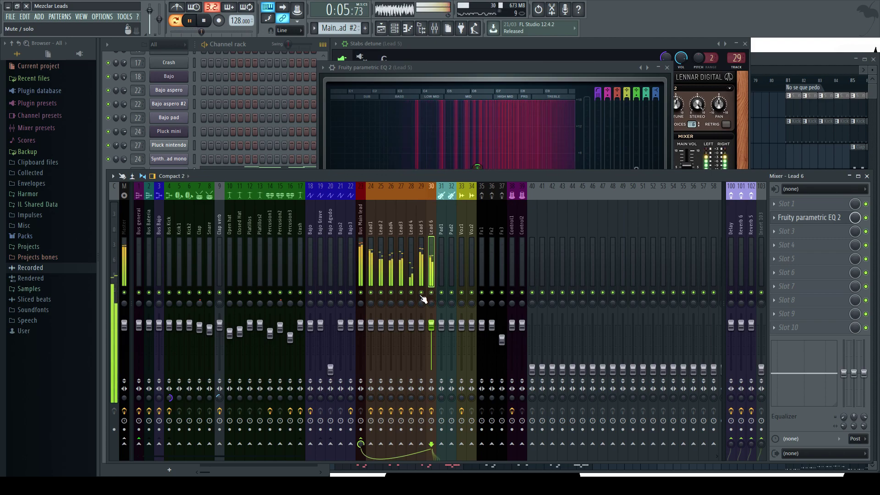
Check Lead4 (track 26) in the mix by muting and unmuting it, then stop playback and inspect the lead channels in the channel rack.
left_click(392, 292)
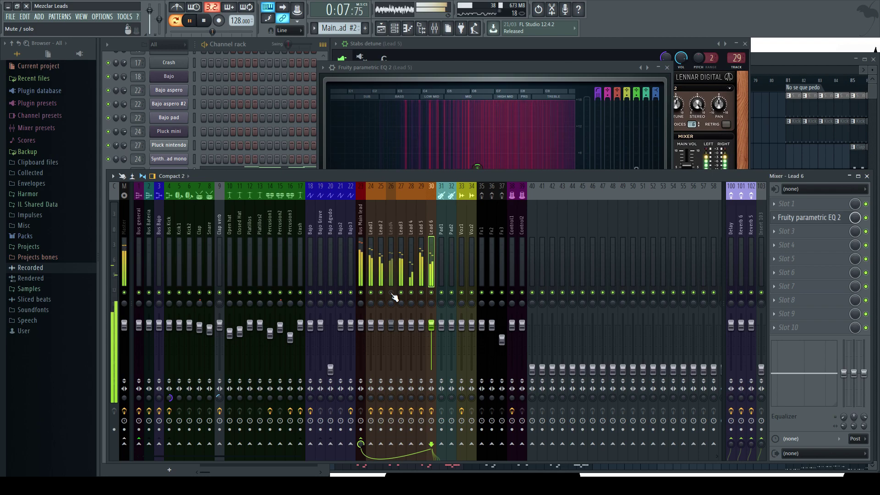
left_click(391, 293)
left_click(397, 226)
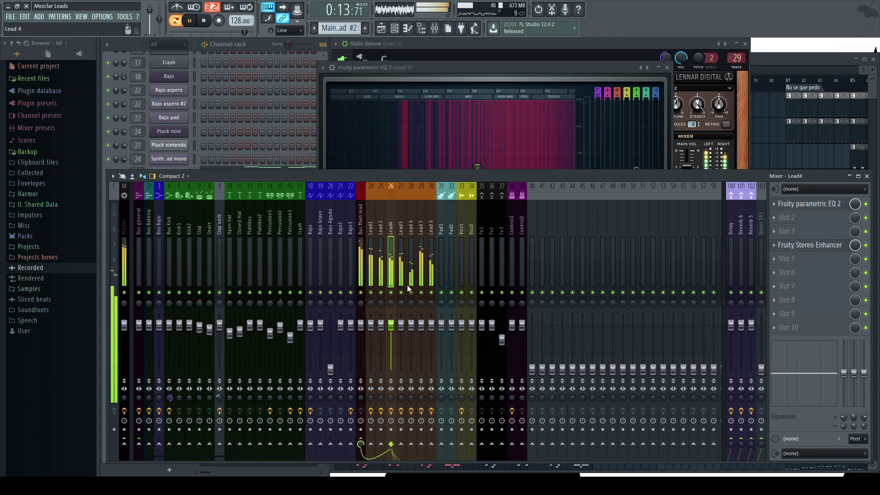
key("space")
left_click(261, 46)
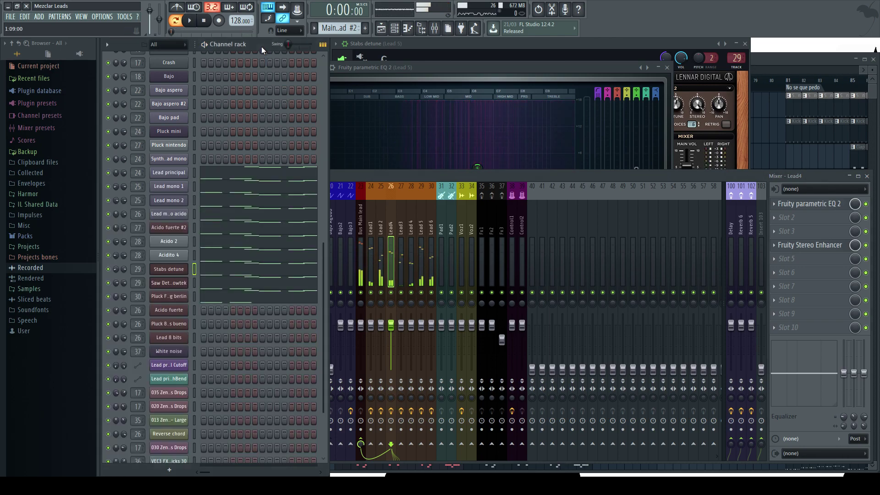
left_click(410, 176)
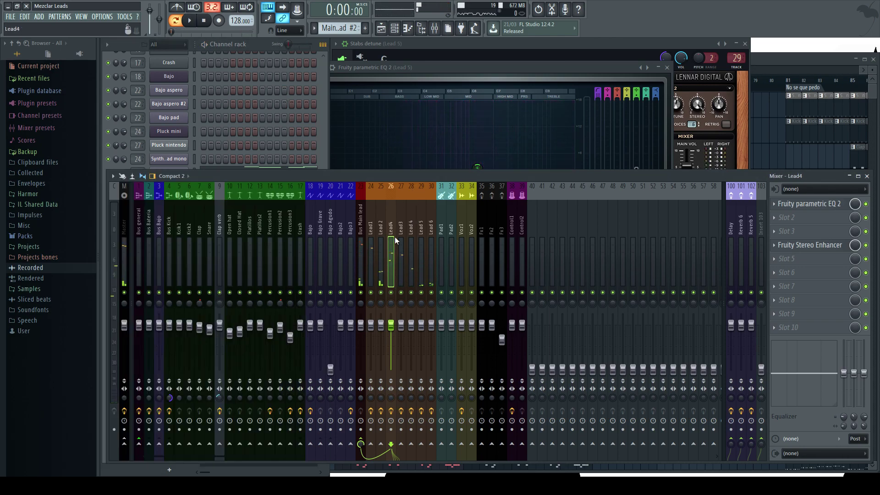
Restart playback and solo Lead 6 and Lead 5 in turn to compare them.
key("space")
left_click(431, 227)
right_click(432, 292)
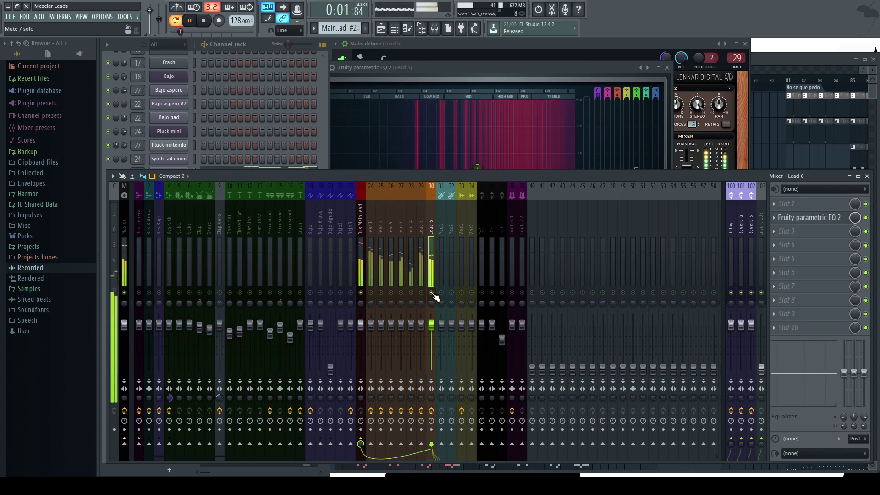
key("shift+Left")
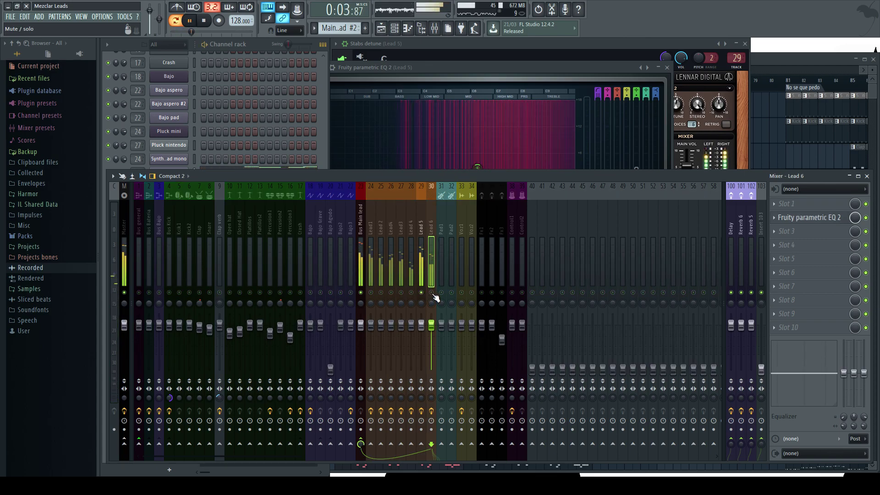
Pan the soloed Lead 6 sound's channel about 31% right in the channel rack, restarting playback to hear it.
left_click(259, 77)
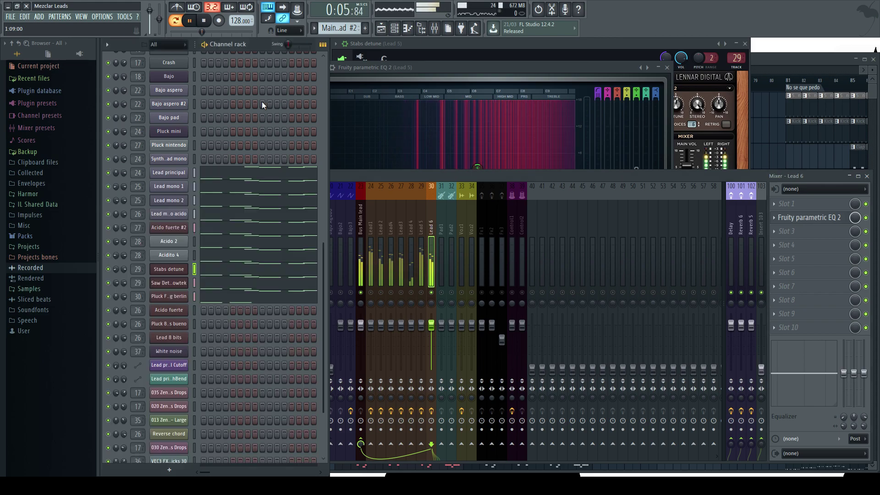
key("space")
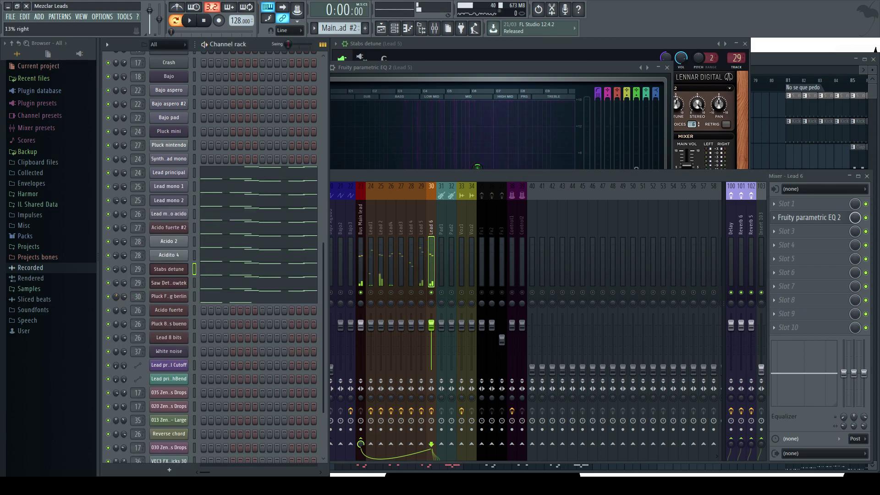
key("space")
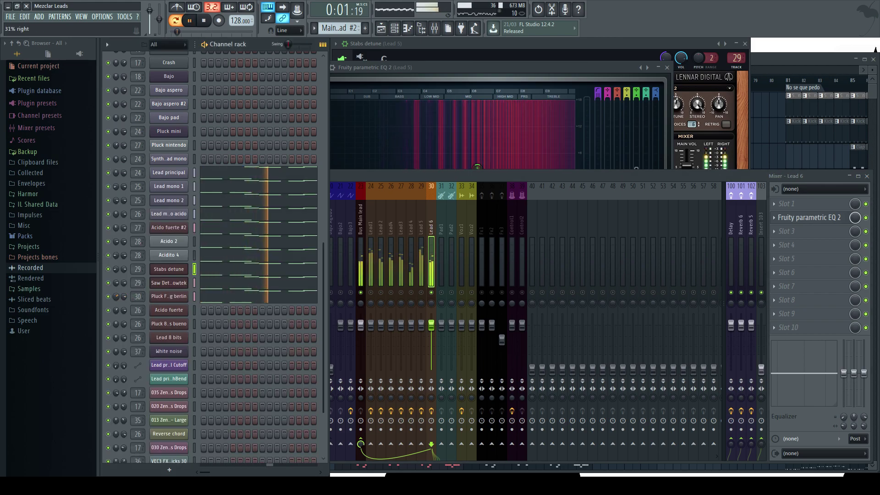
Reshape the Lead 6 equalizer: shift band 5 lower in frequency and set the band 1 high-pass to 210 Hz with 64% width.
left_click(431, 229)
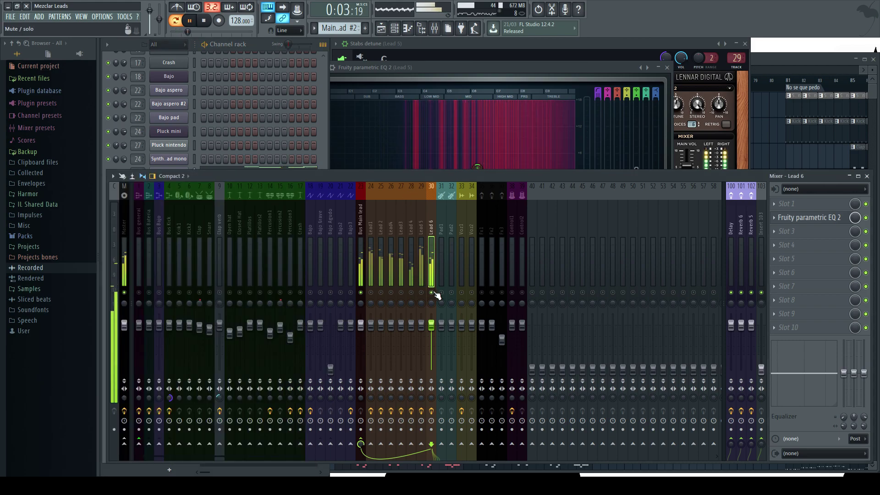
left_click(809, 217)
left_click_drag(463, 197, 386, 201)
key("space")
left_click_drag(555, 284, 554, 257)
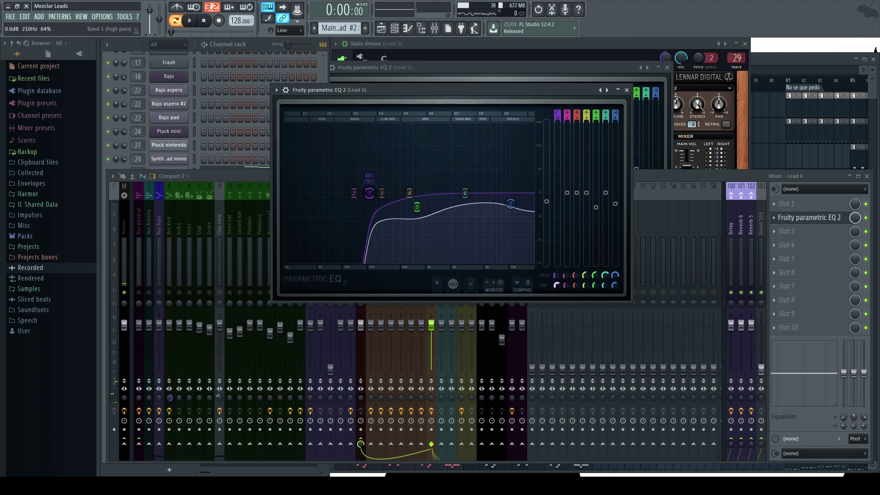
Play the soloed lead pattern with the reshaped Lead 6 equalizer and open the Pluck Faxing berlin channel's synthesizer.
key("space")
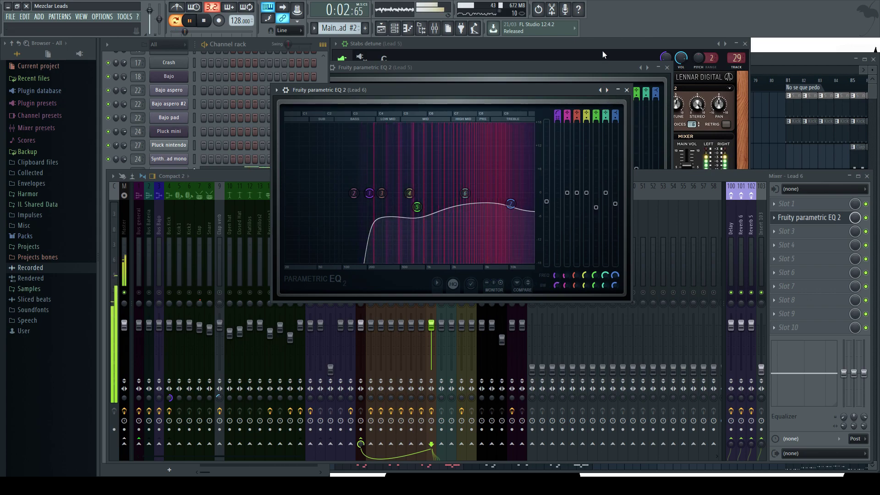
key("F6")
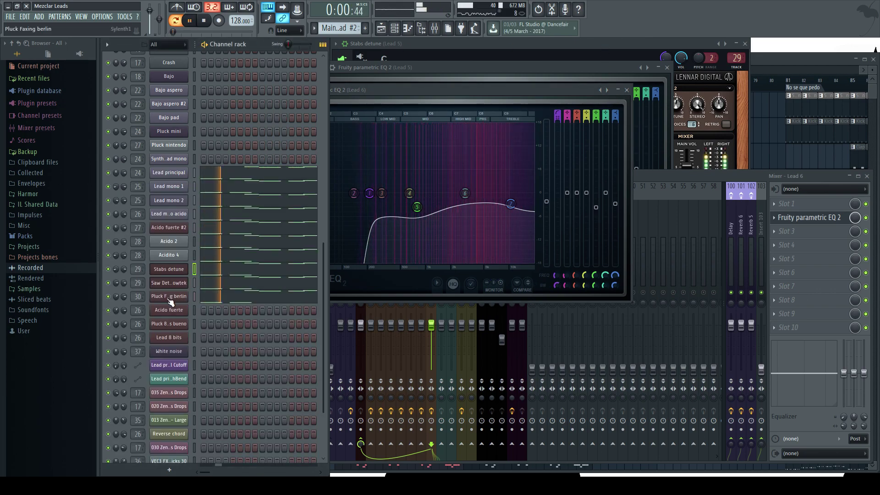
left_click(168, 297)
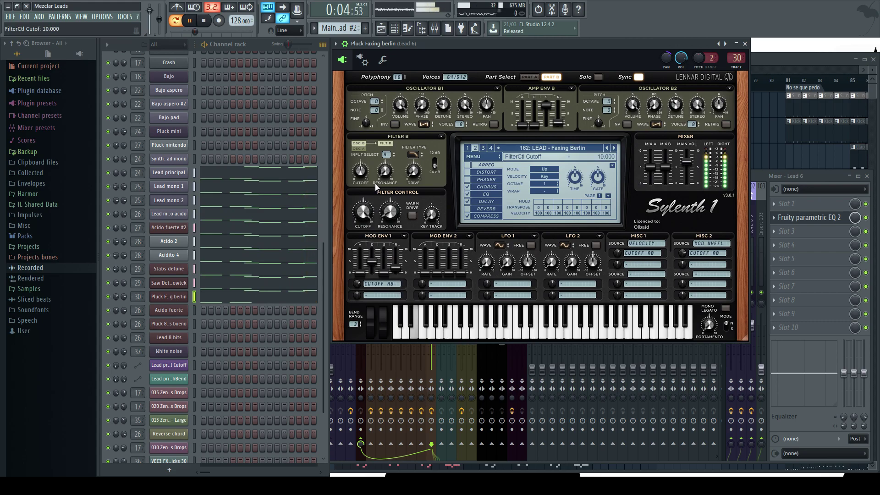
key("F9")
key("space")
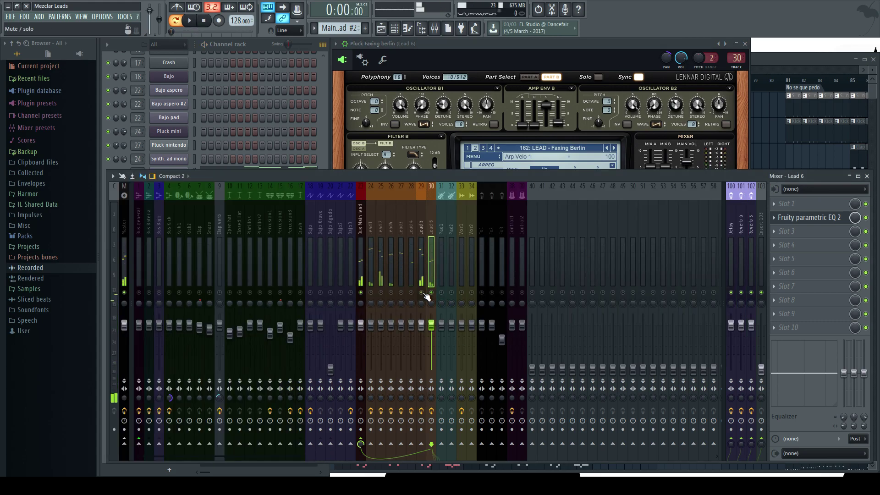
Clear the solo so that all mixer tracks are active and play the layered leads together.
key("space")
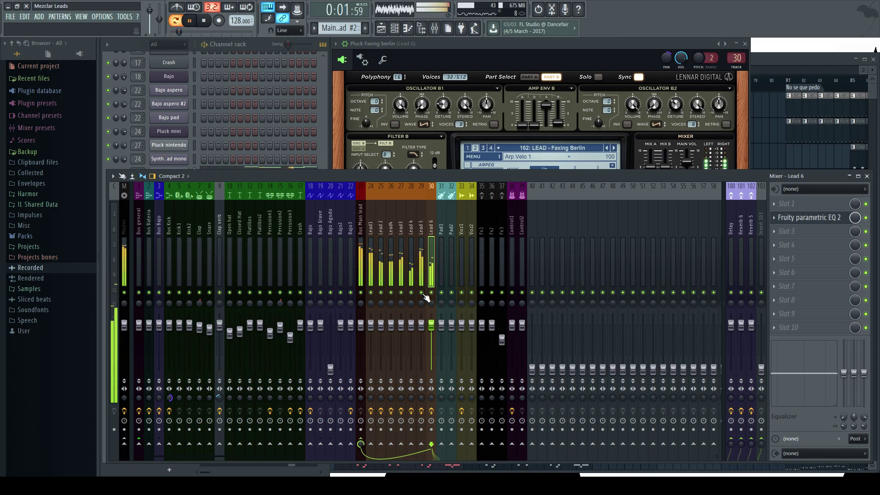
left_click(255, 48)
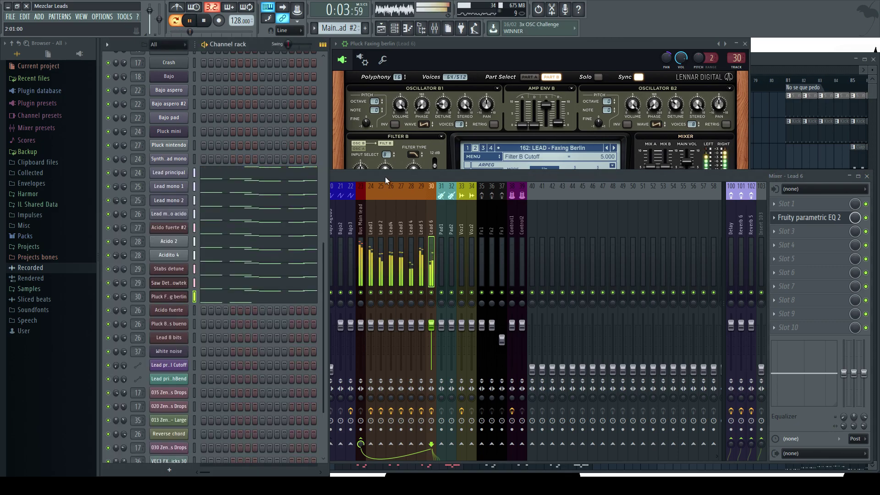
left_click(385, 177)
key("space")
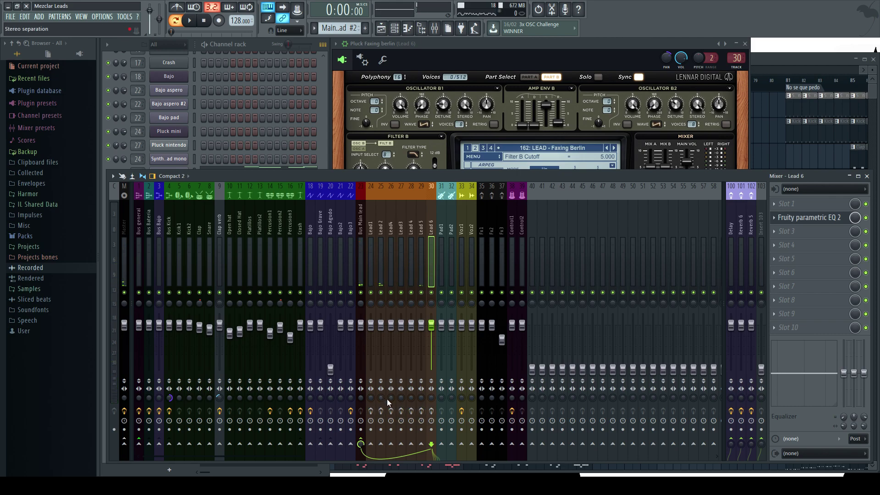
Play the lead pattern with the Lead1 to Lead 6 effects bypassed, then with them enabled, to compare.
key("space")
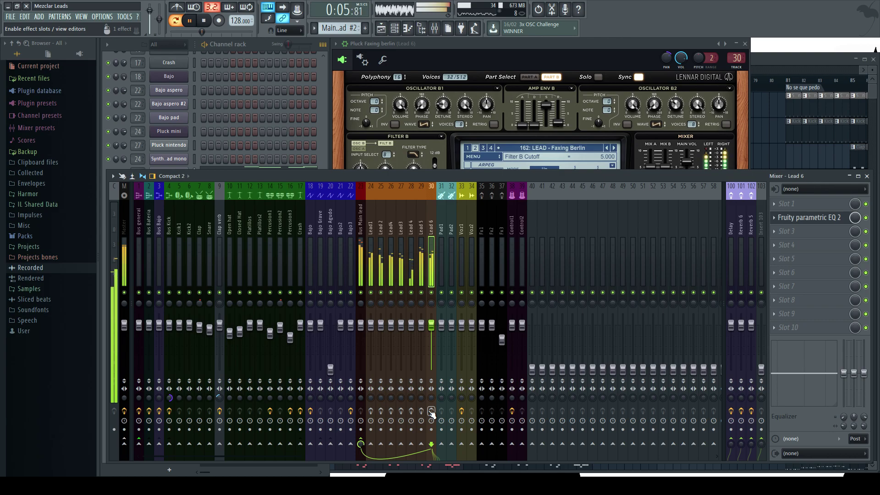
key("alt+Tab")
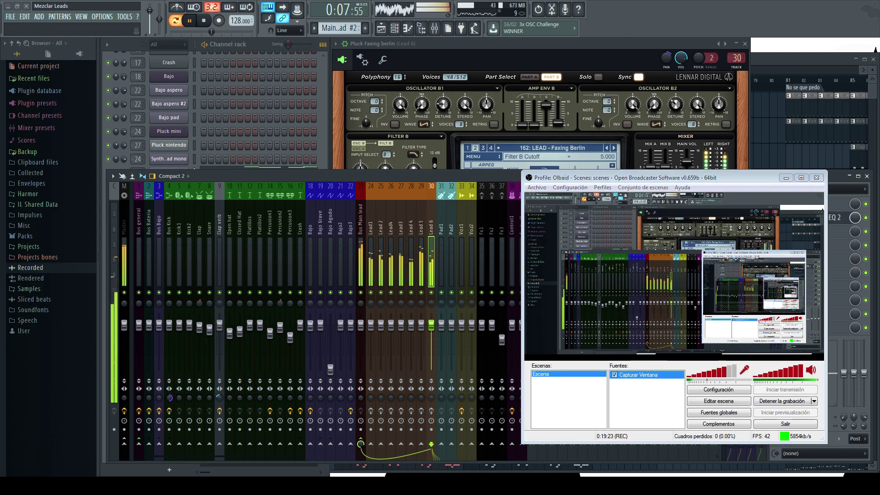
left_click(473, 307)
key("space")
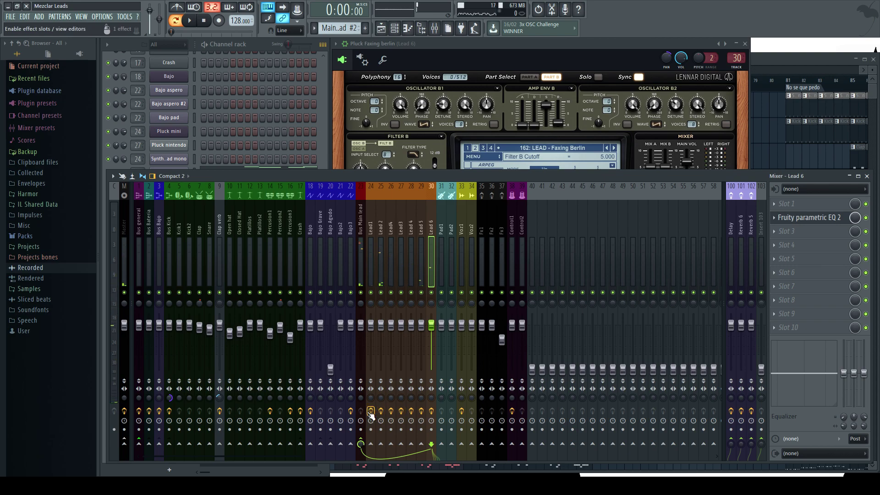
key("space")
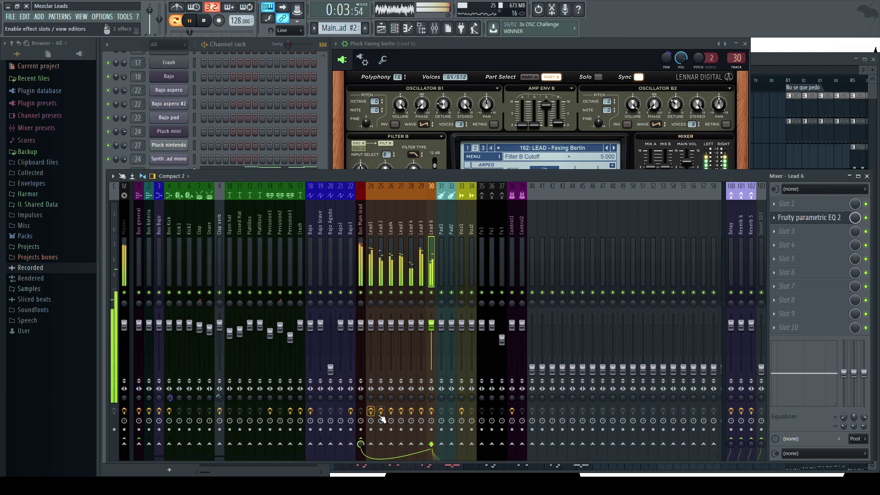
key("space")
Show the playlist's Reviente section starting at bar 53 and select the Bus Main lead mixer track.
left_click(262, 48)
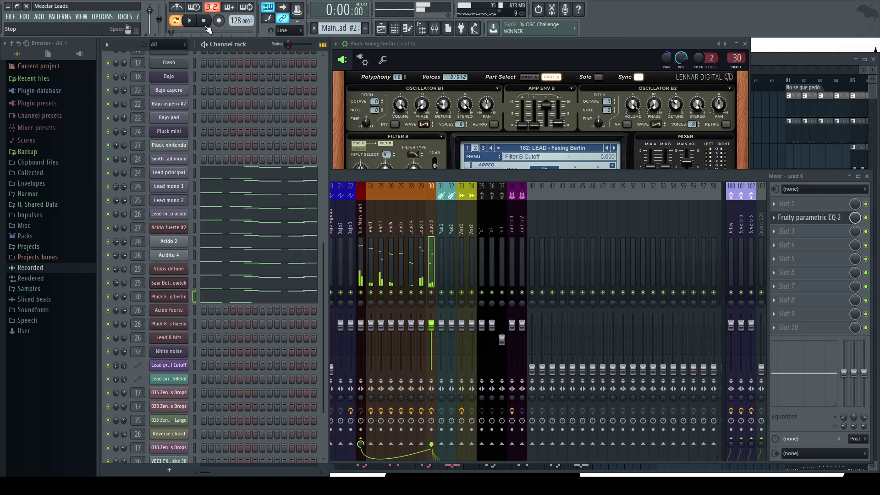
left_click(763, 56)
scroll(358, 220, "down", 2)
scroll(356, 220, "up", 3)
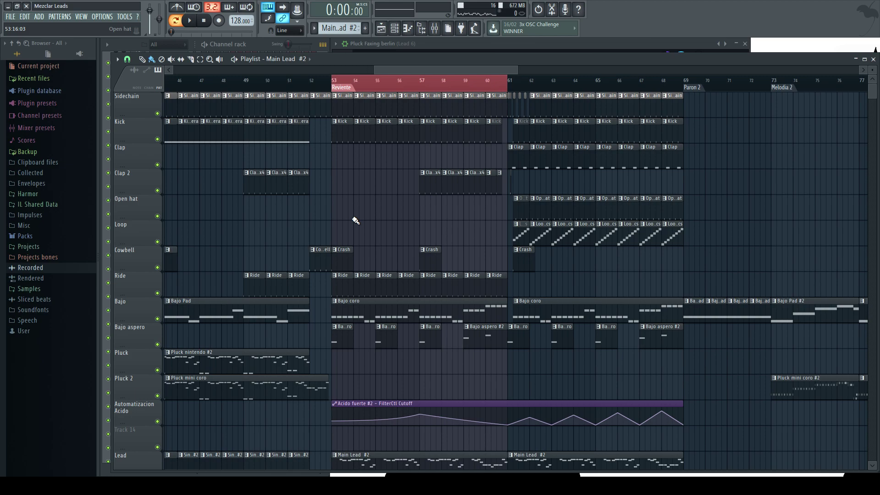
key("F9")
left_click(362, 224)
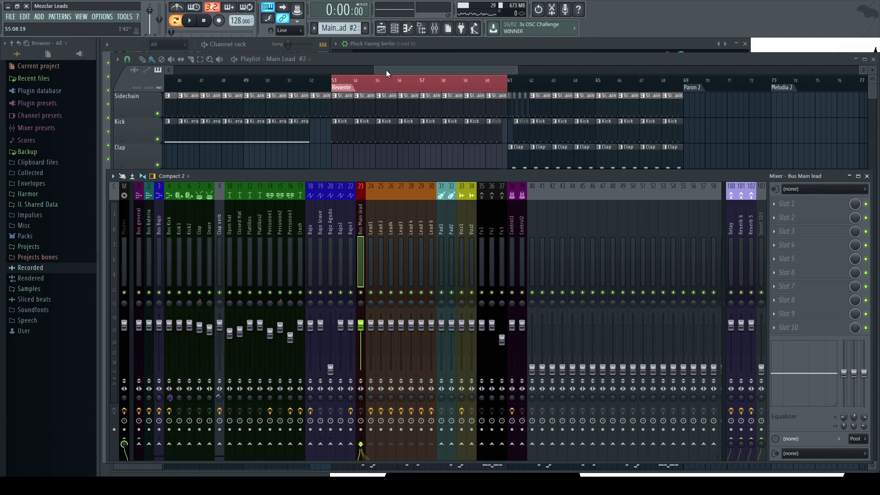
Play the full song from bar 53 in song mode with the lead effects enabled, checking the mixer levels.
key("F9")
left_click(343, 83)
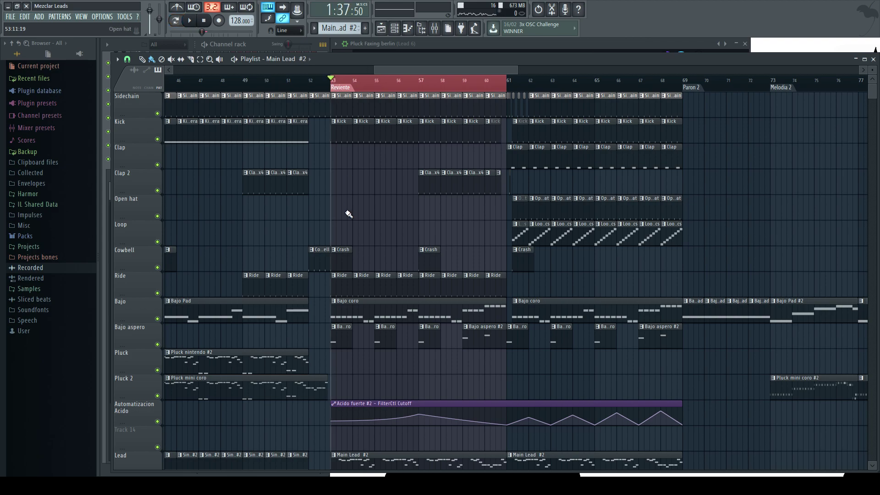
key("space")
key("F9")
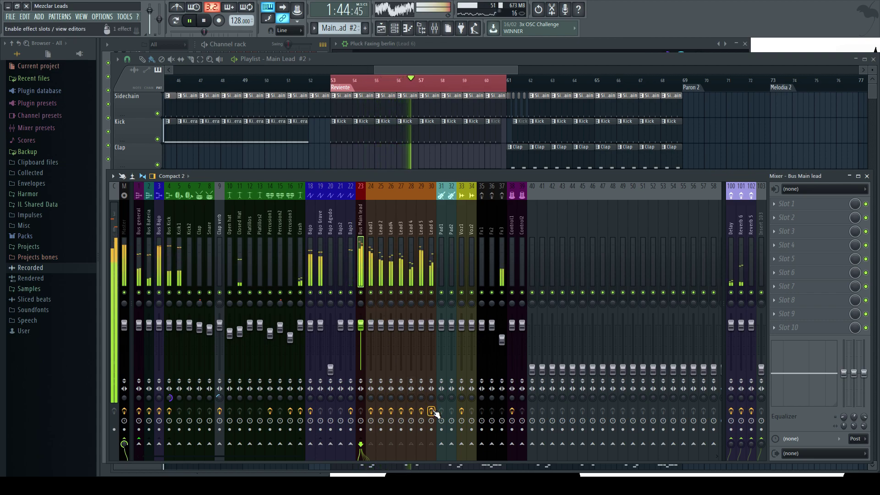
key("space")
Play the Reviente section with the lead tracks' effects bypassed, then with them re-enabled, to compare the full mix.
left_click(401, 412)
key("space")
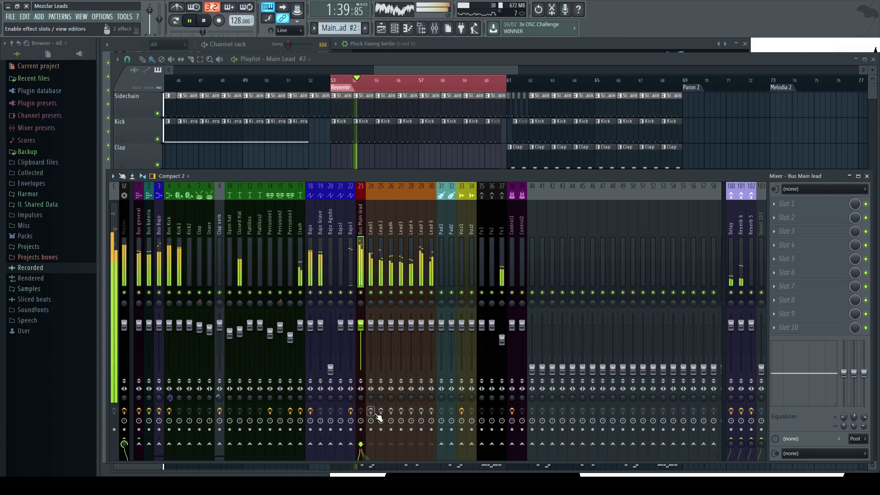
key("space")
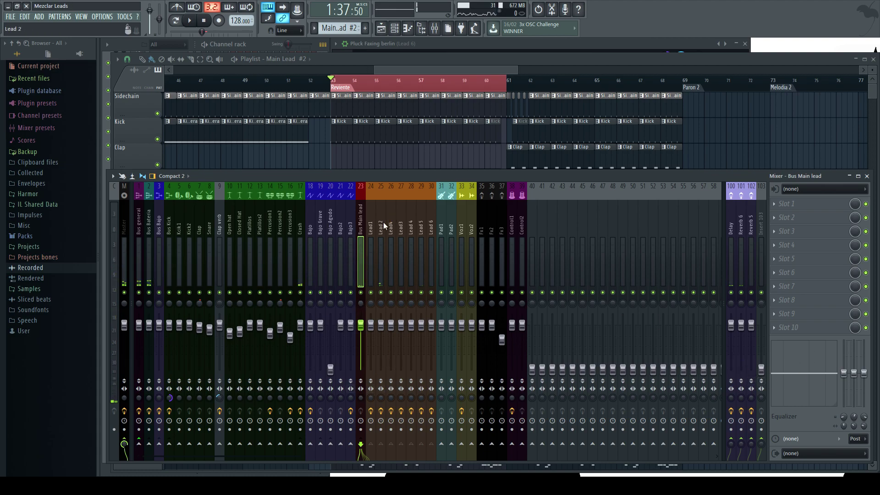
key("space")
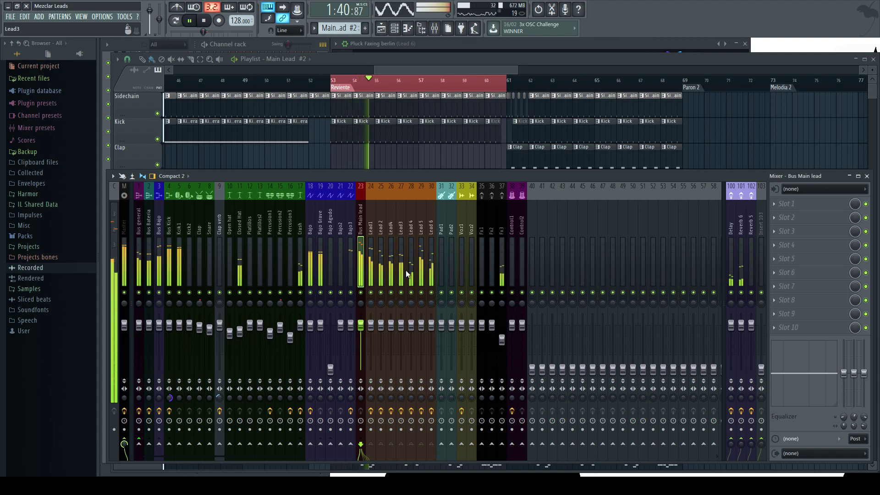
key("space")
Return to pattern mode, play the leads with effects bypassed on tracks 24 to 30, and re-enable those effects.
left_click(257, 42)
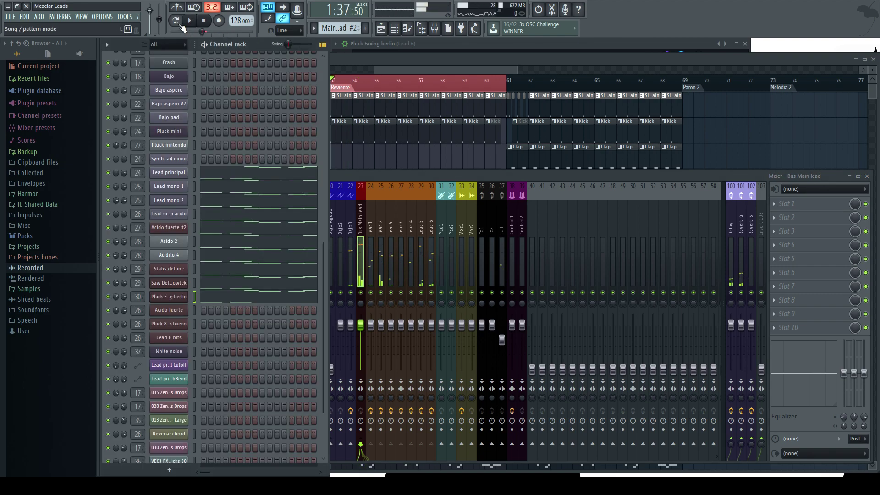
left_click(411, 187)
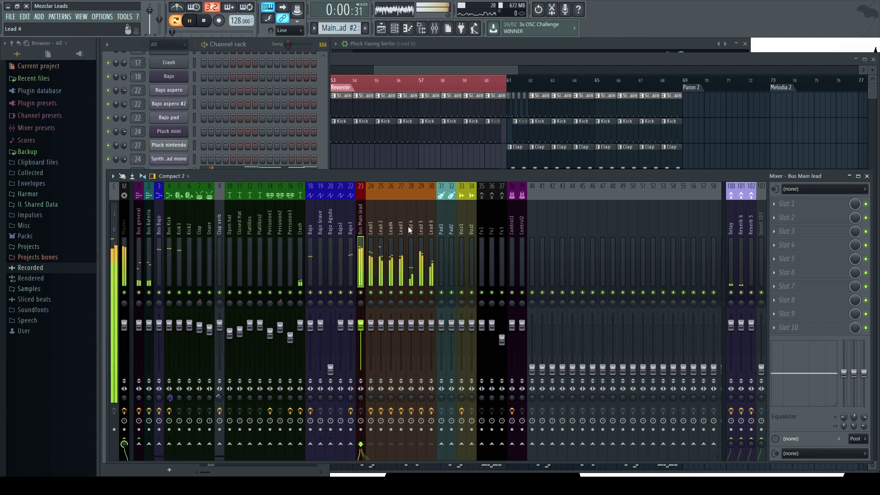
left_click(431, 411)
left_click(421, 412)
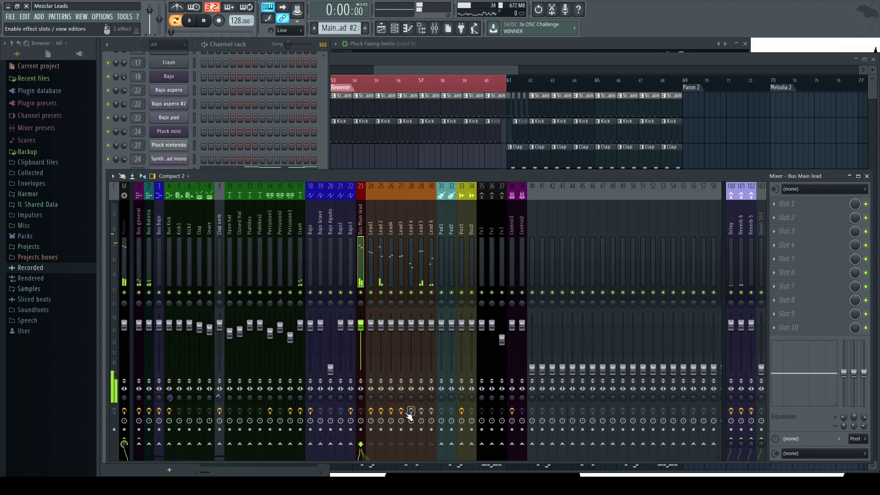
left_click(381, 412)
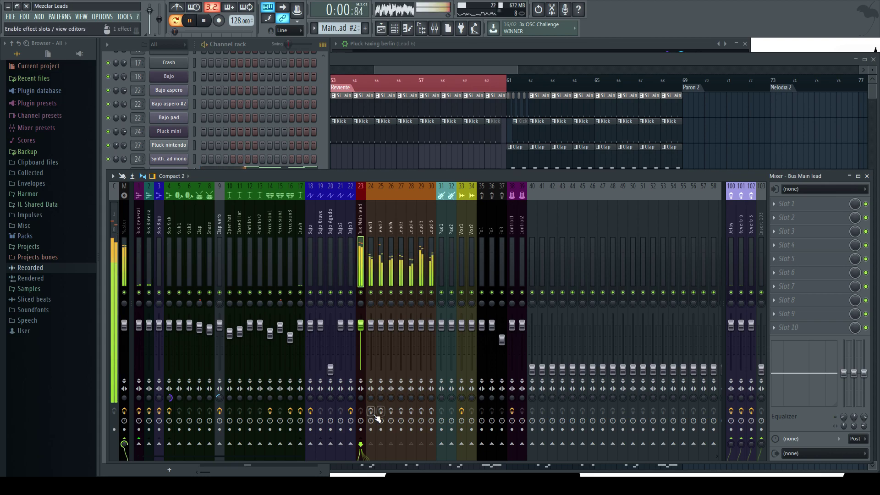
left_click(391, 411)
left_click(401, 411)
left_click(411, 411)
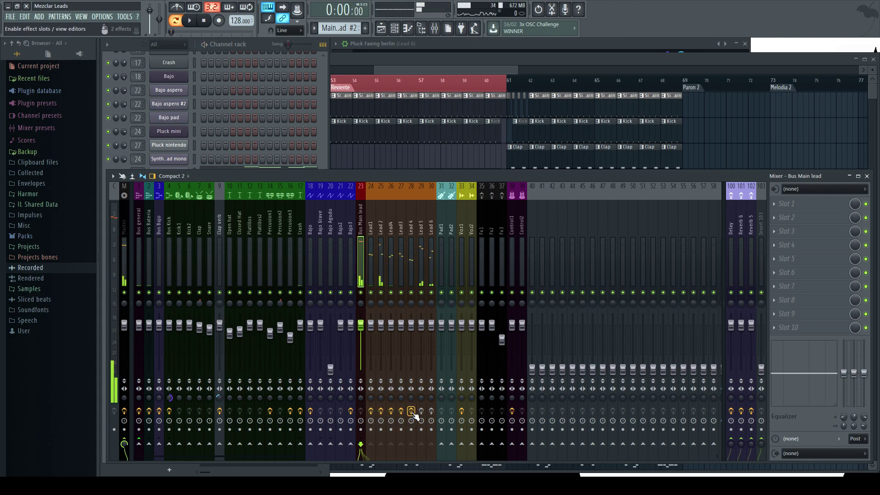
left_click(431, 413)
Switch back to song mode, set the playback position to bar 53, and play the section while viewing the mixer.
left_click(395, 56)
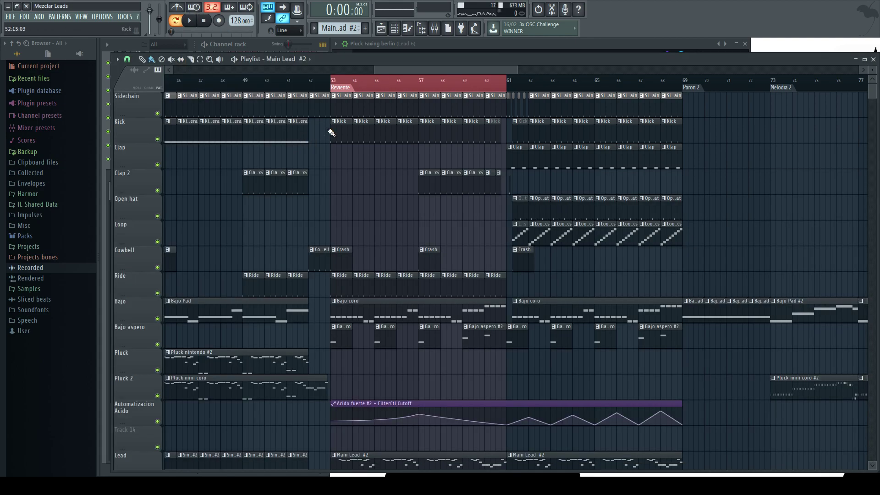
left_click(331, 81)
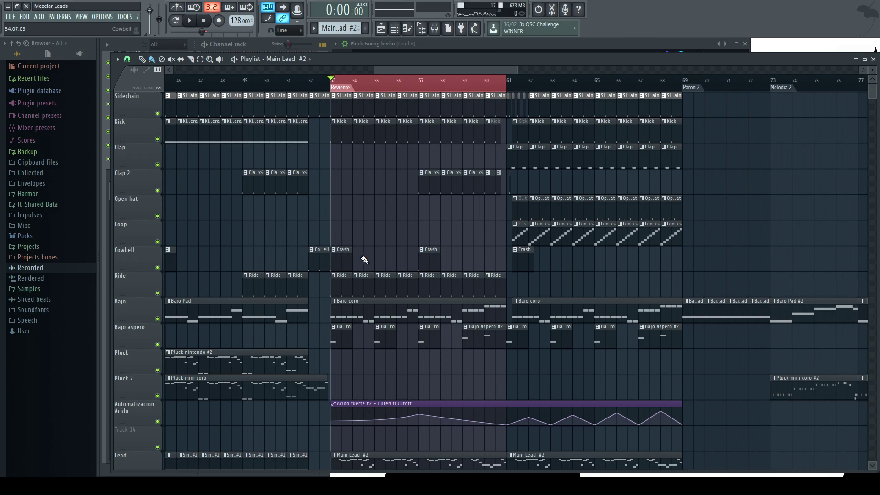
key("space")
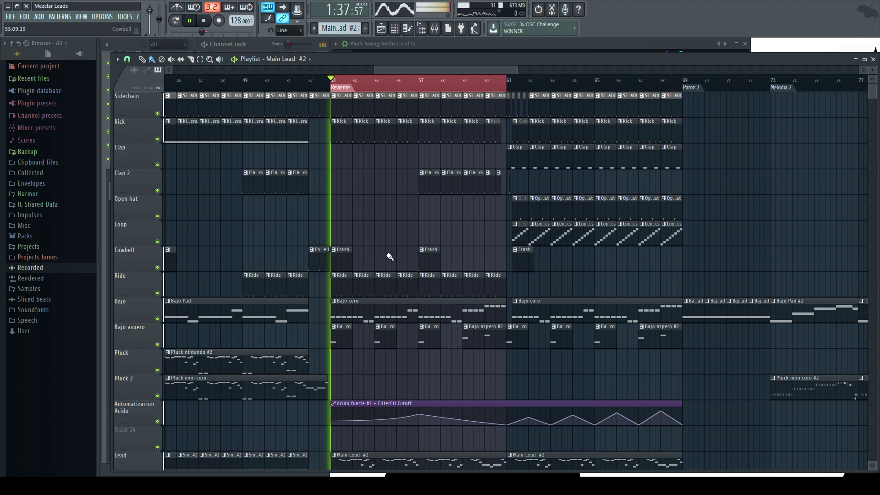
key("F9")
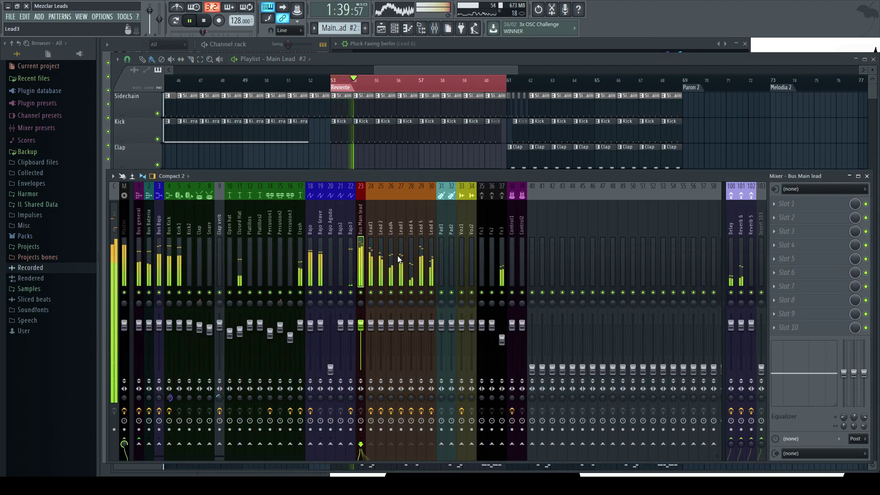
key("space")
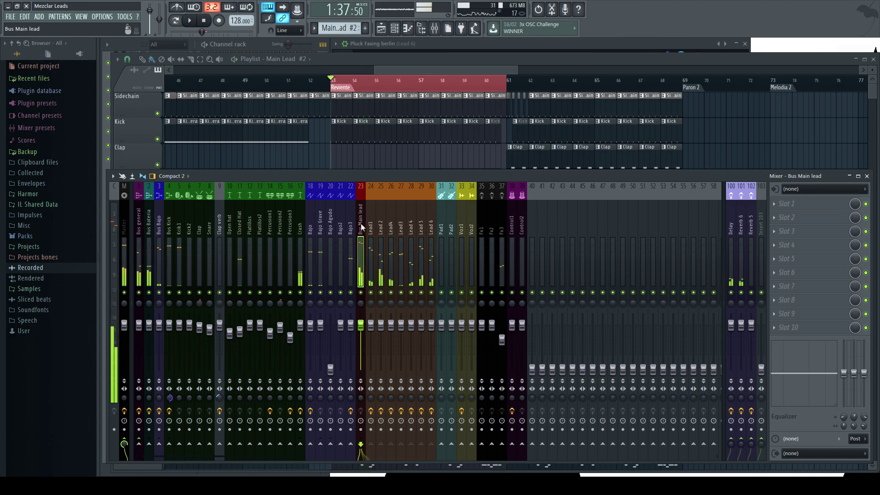
Add Fruity WaveShaper to slot 3 of Bus Main lead and bend its curve upward to about 5.76% tension during playback.
left_click(782, 235)
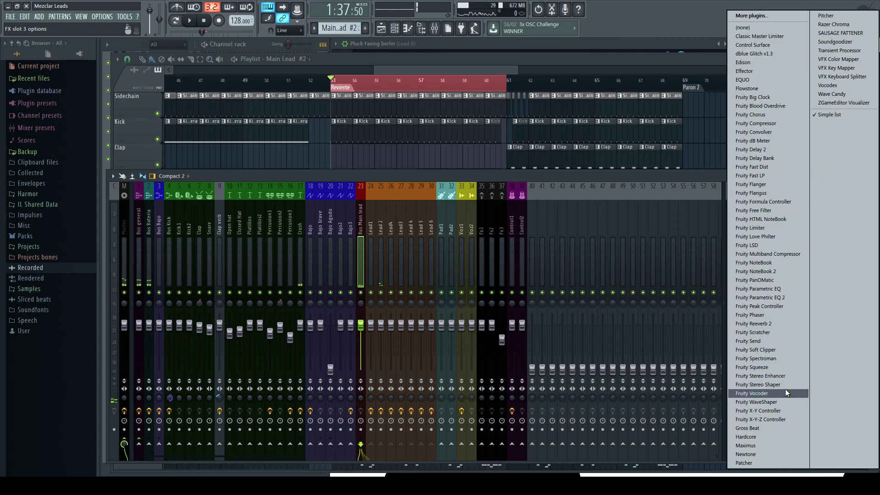
left_click(774, 402)
left_click_drag(403, 122, 615, 87)
key("space")
left_click_drag(645, 155, 645, 143)
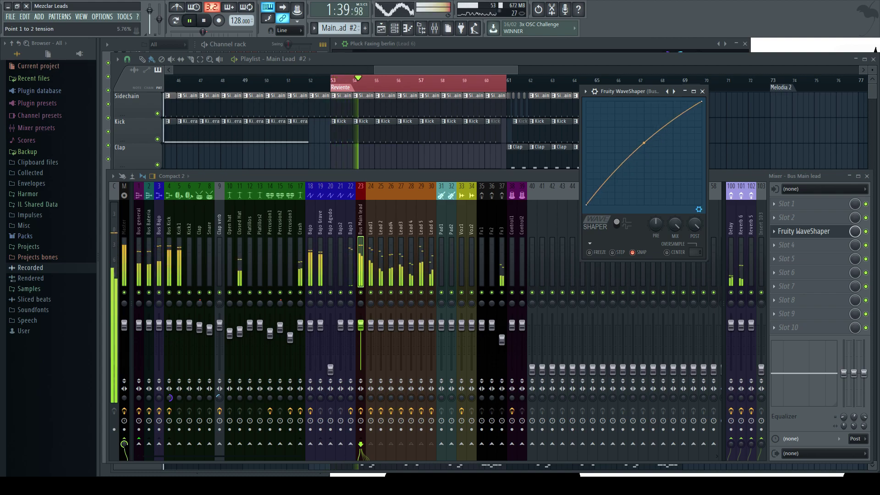
Check the WaveShaper's effect on the mix during playback, close its window, and select the Lead 6 mixer track.
left_click(866, 232)
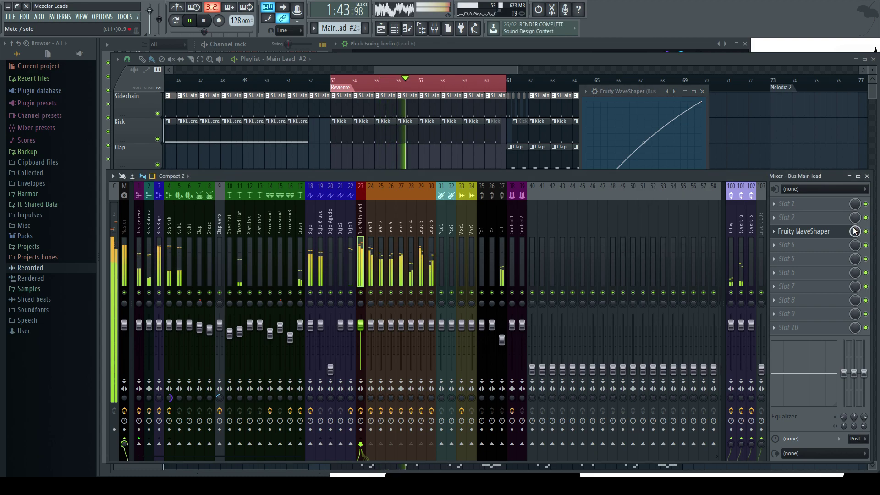
left_click(679, 91)
left_click(703, 91)
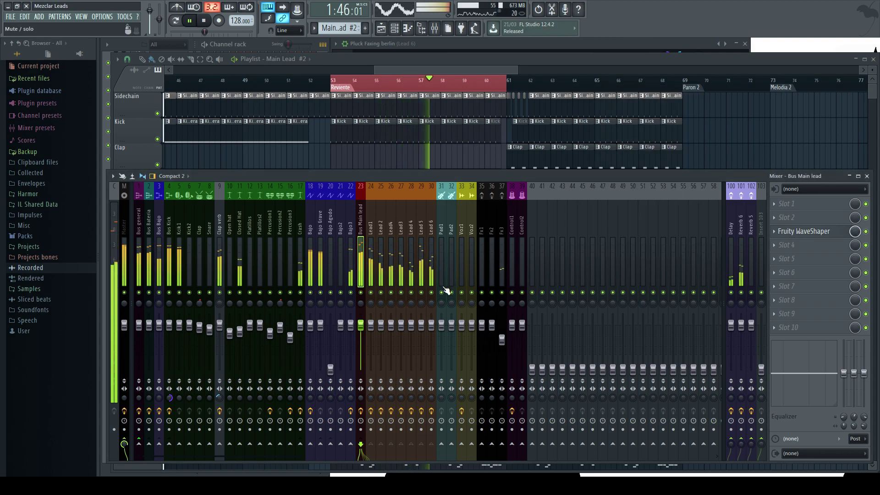
key("space")
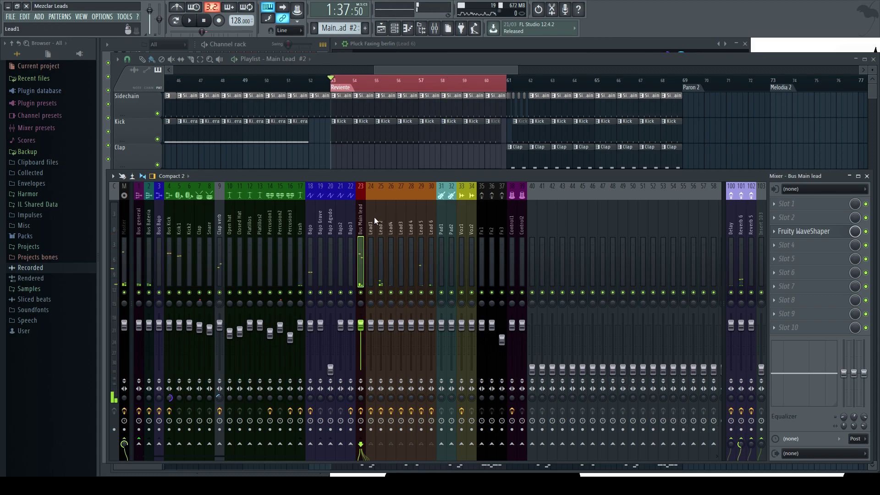
left_click(434, 223)
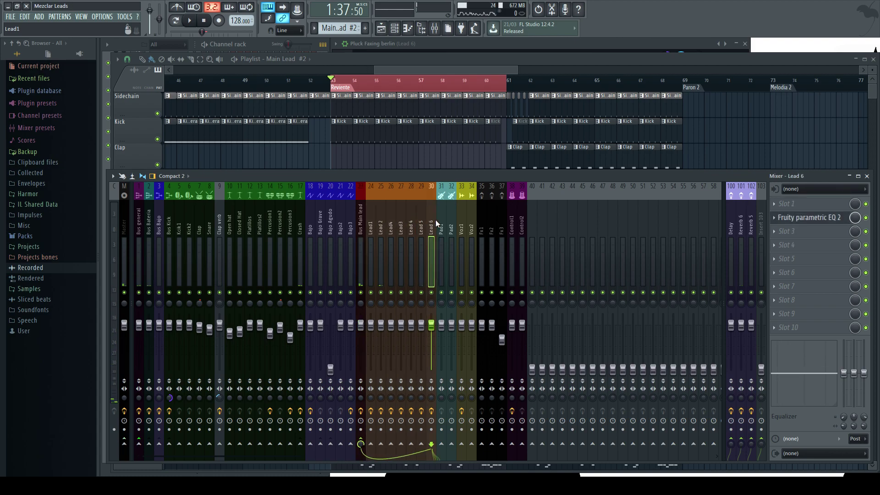
Lower the volume of the Bus Main lead mixer track to about -1.1 dB during playback, and stop the playback.
left_click(365, 242)
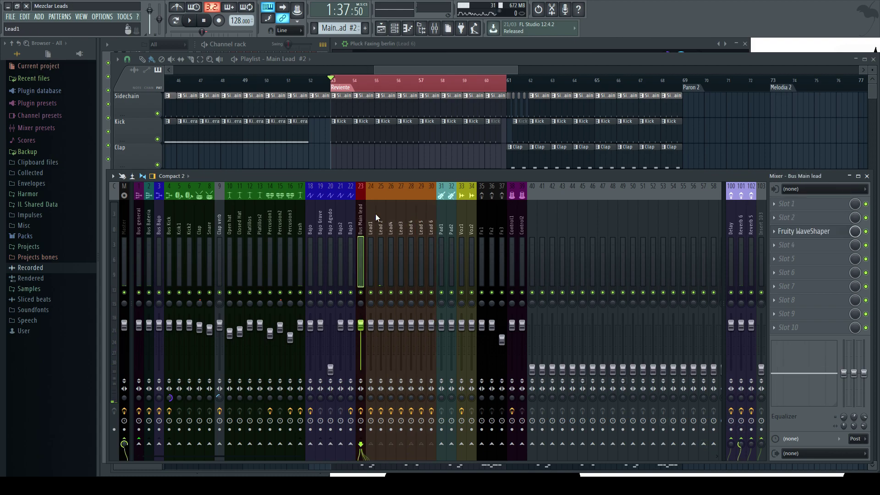
key("space")
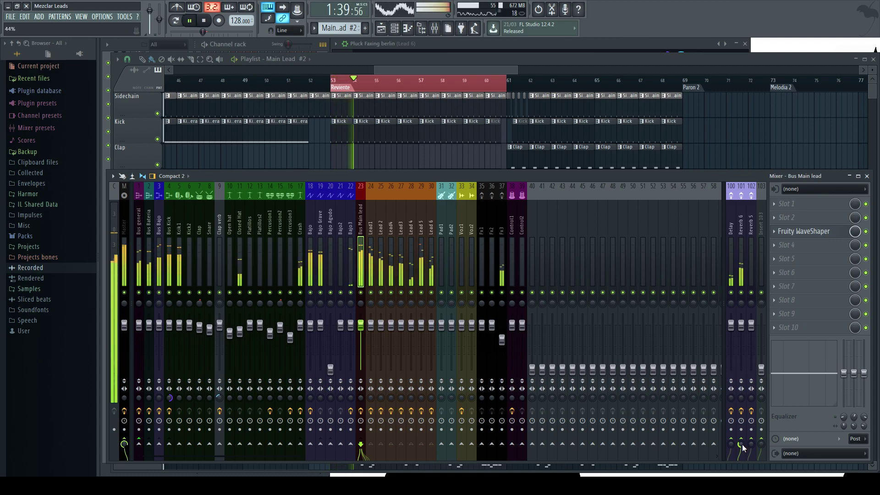
left_click_drag(361, 325, 363, 329)
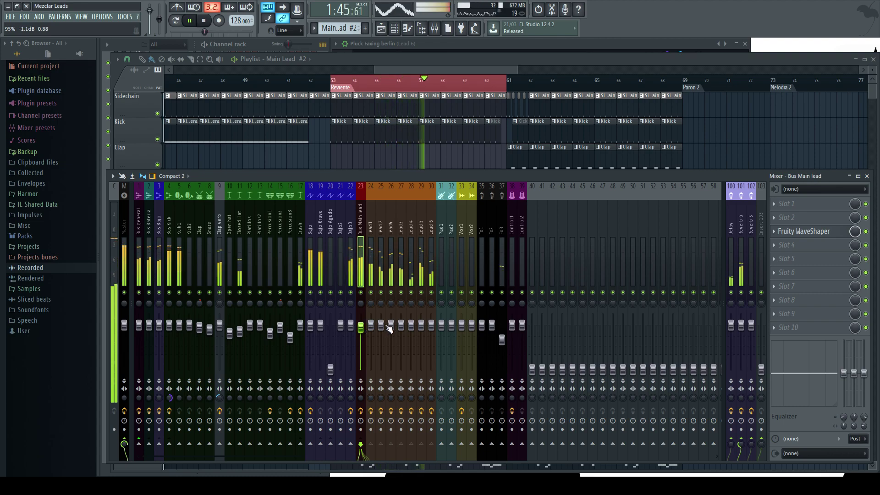
key("space")
Clear the playlist's time selection over the Reviente section, set the playback position near bar 52, and return to the mixer.
key("F9")
scroll(343, 165, "down", 2)
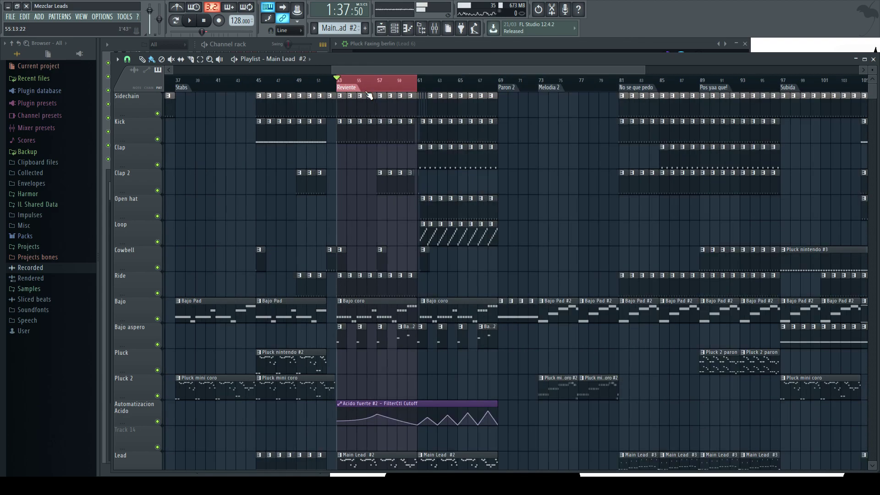
scroll(371, 81, "down", 2)
scroll(372, 70, "left", 1)
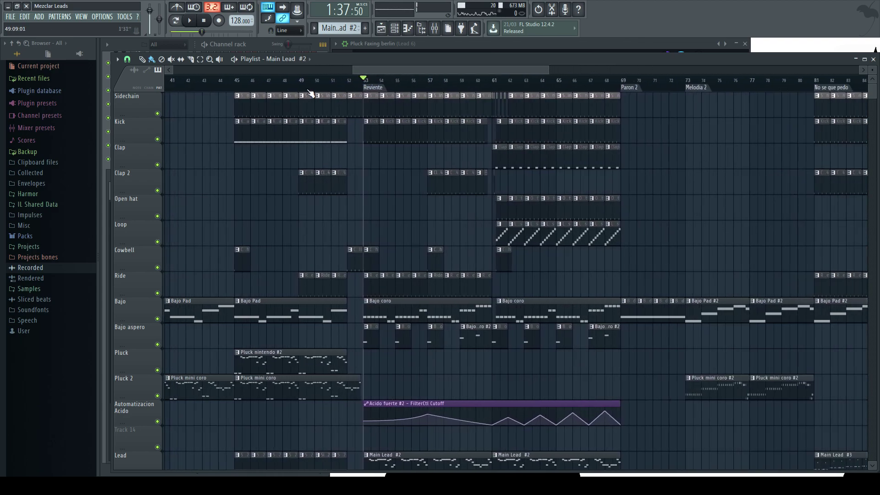
left_click(334, 89)
left_click(350, 90)
key("F9")
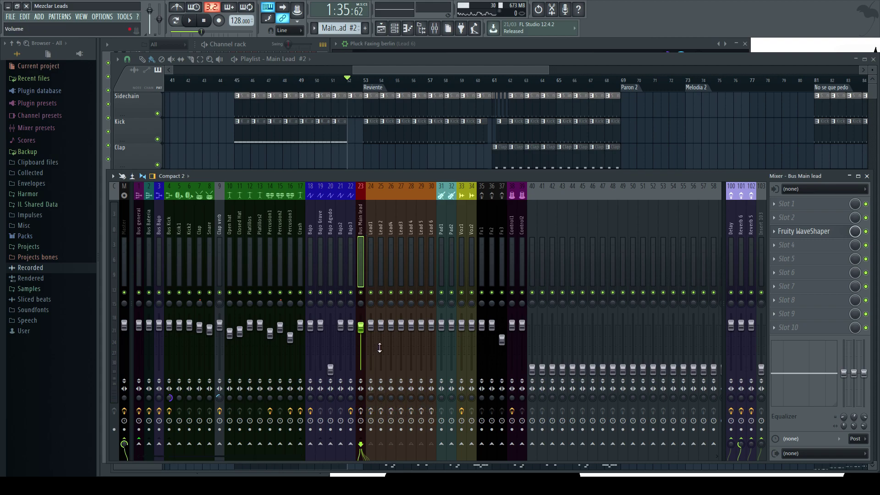
Play the song from near bar 52 through to the Paron 2 marker, checking the mixer levels and the arrangement, and stop playback.
key("space")
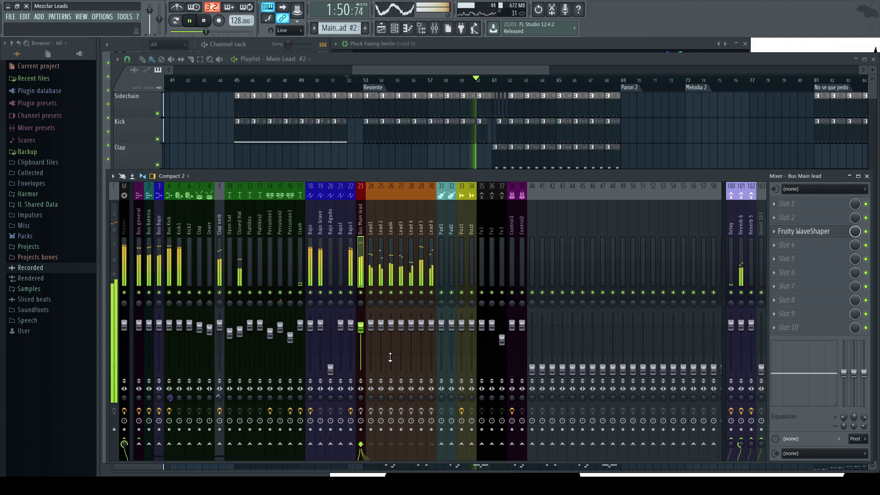
key("space")
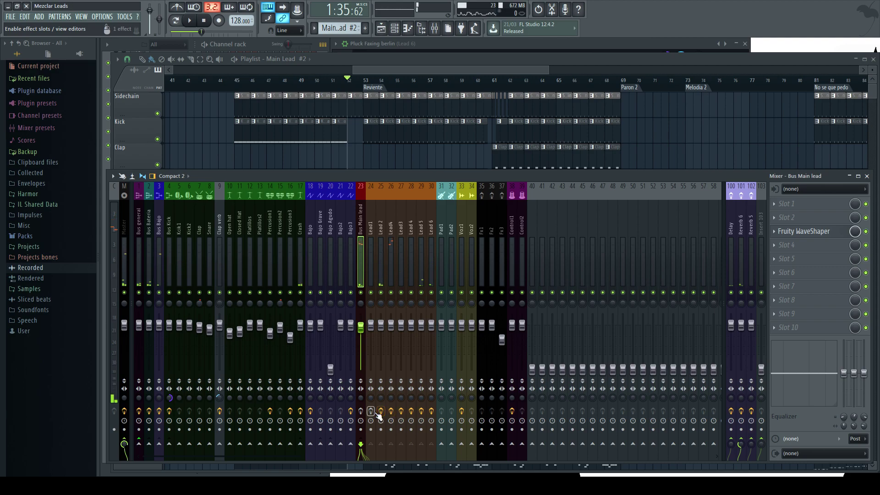
key("space")
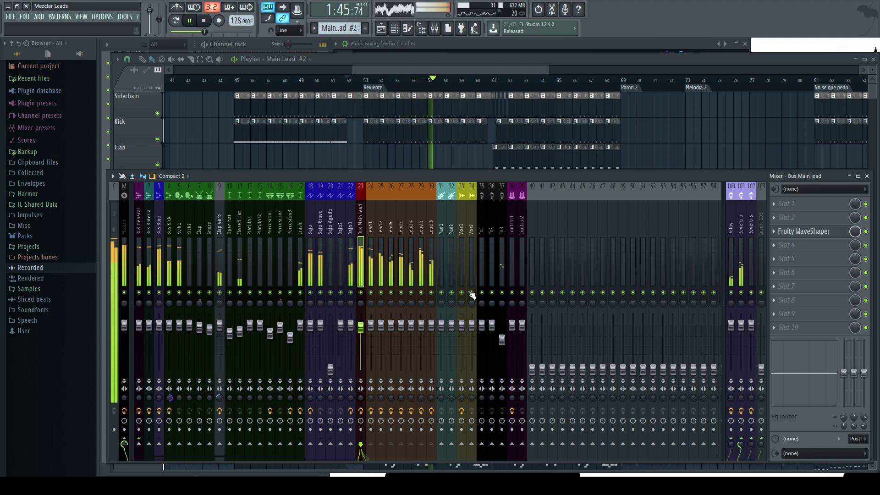
key("F9")
left_click_drag(447, 70, 503, 70)
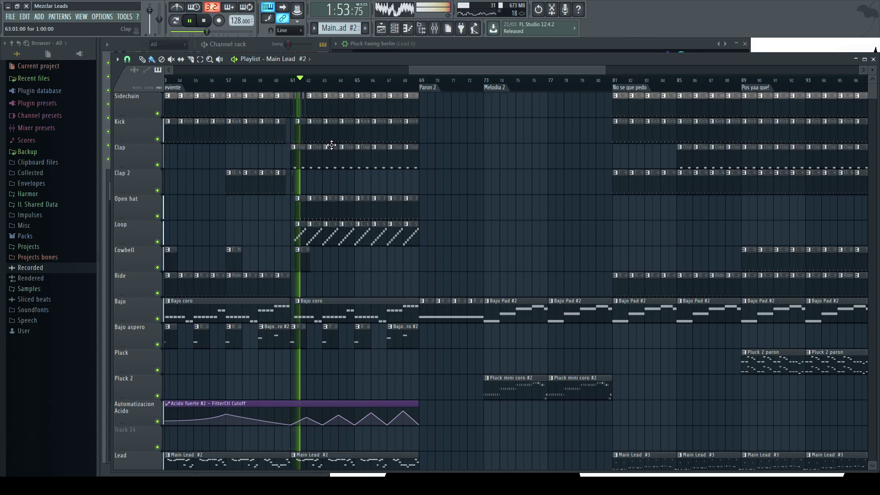
key("F9")
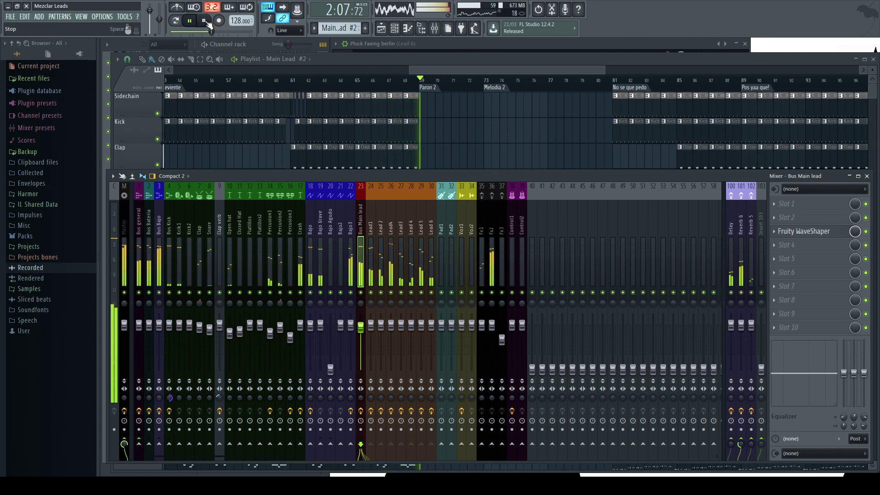
left_click(207, 23)
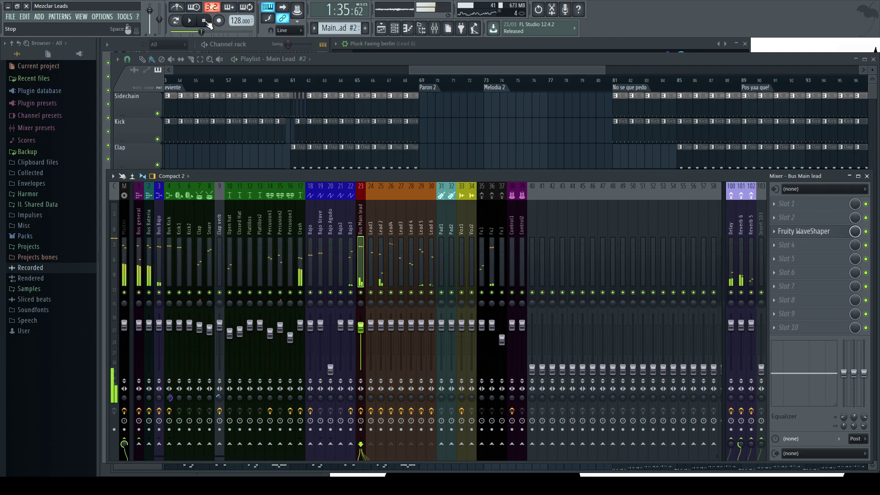